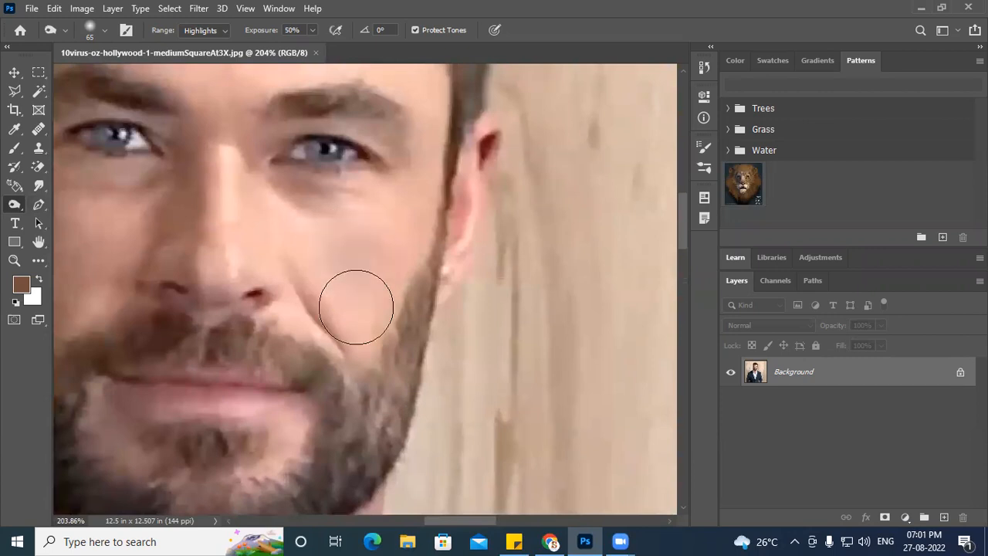
Step: Darken the highlights of the face, beard and neck with the Burn tool at brush size 65 and 50% exposure
mouse_move(229, 175)
left_mouse_down()
mouse_move(228, 281)
mouse_move(278, 284)
mouse_move(278, 192)
mouse_move(321, 236)
mouse_move(379, 240)
mouse_move(381, 211)
mouse_move(324, 198)
mouse_move(326, 294)
mouse_move(365, 363)
mouse_move(237, 263)
left_mouse_up()
left_click_drag(371, 355, 554, 264)
mouse_move(352, 332)
left_mouse_down()
mouse_move(312, 326)
mouse_move(464, 323)
mouse_move(433, 385)
left_mouse_up()
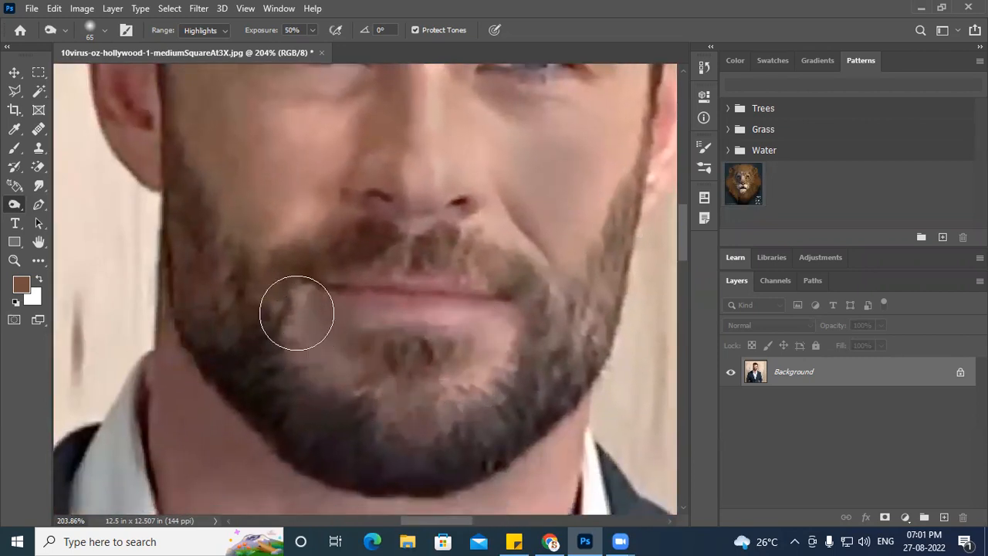
left_click_drag(549, 353, 416, 162)
mouse_move(471, 331)
left_mouse_down()
mouse_move(449, 332)
mouse_move(463, 454)
mouse_move(473, 181)
left_mouse_up()
left_click_drag(412, 303, 410, 406)
mouse_move(421, 443)
left_mouse_down()
mouse_move(503, 234)
mouse_move(474, 202)
left_mouse_up()
left_click_drag(438, 147, 353, 364)
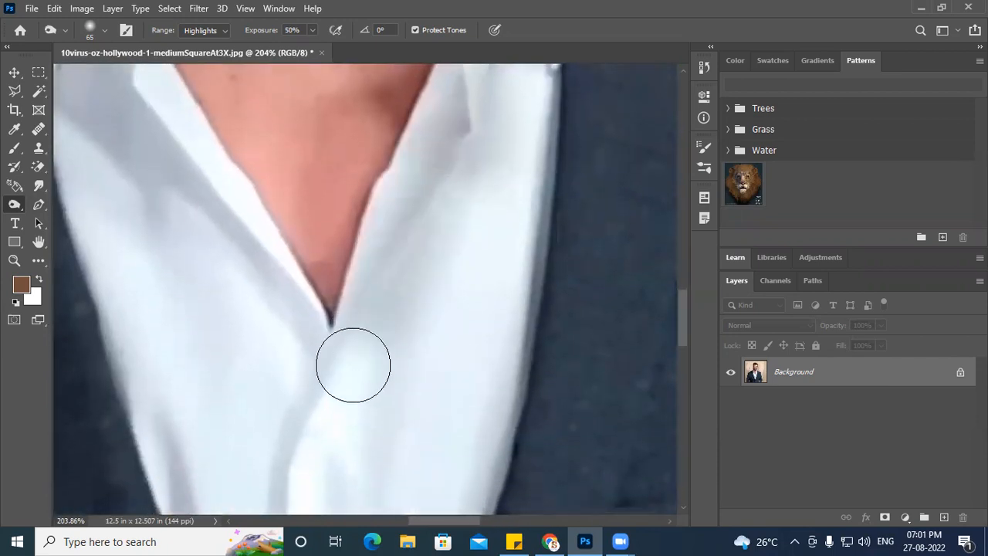
Step: Burn the highlights of the white shirt from the open collar down to where the jacket closes
mouse_move(439, 244)
left_mouse_down()
mouse_move(313, 361)
mouse_move(328, 439)
left_mouse_up()
mouse_move(384, 286)
left_mouse_down()
mouse_move(399, 333)
mouse_move(382, 425)
mouse_move(472, 119)
left_mouse_up()
mouse_move(403, 118)
left_mouse_down()
mouse_move(398, 151)
mouse_move(250, 402)
mouse_move(245, 494)
left_mouse_up()
mouse_move(270, 383)
left_mouse_down()
mouse_move(280, 190)
mouse_move(270, 473)
mouse_move(280, 269)
left_mouse_up()
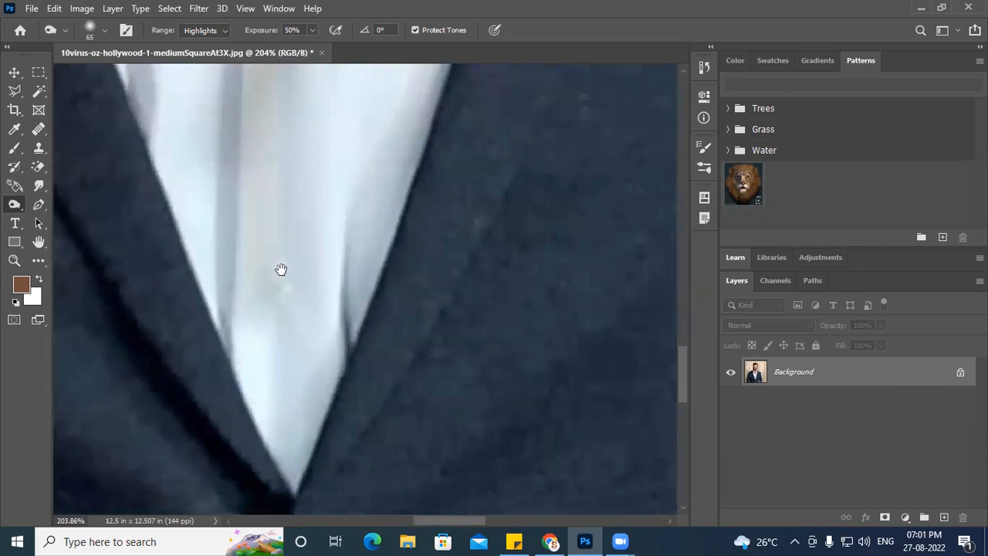
left_click_drag(309, 239, 257, 486)
left_click_drag(181, 134, 254, 360)
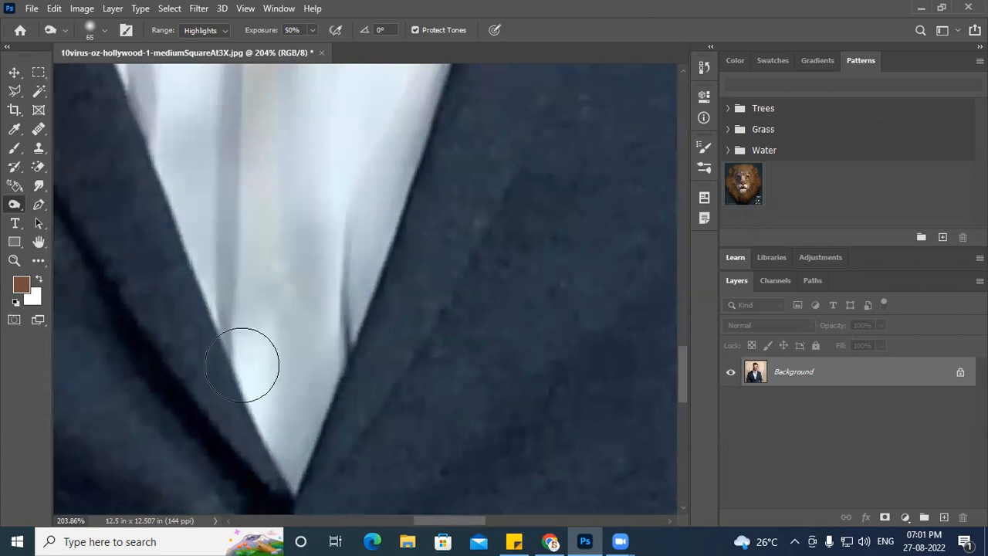
left_click_drag(253, 181, 315, 466)
left_click_drag(250, 258, 251, 417)
left_click_drag(196, 303, 223, 408)
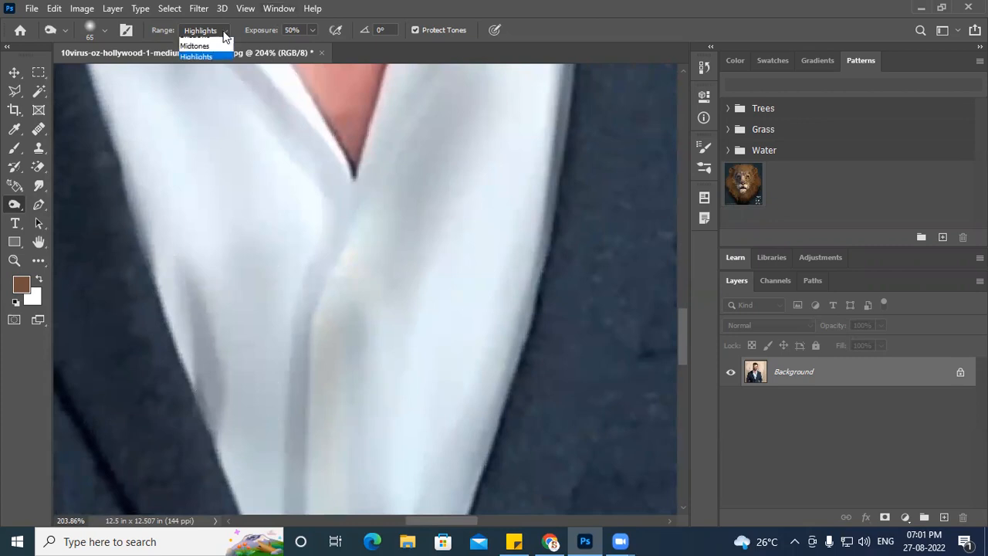
Step: Switch the Burn range to Midtones and darken the bare skin of the chest inside the open collar
mouse_move(328, 193)
left_mouse_down()
mouse_move(290, 365)
mouse_move(282, 465)
left_mouse_up()
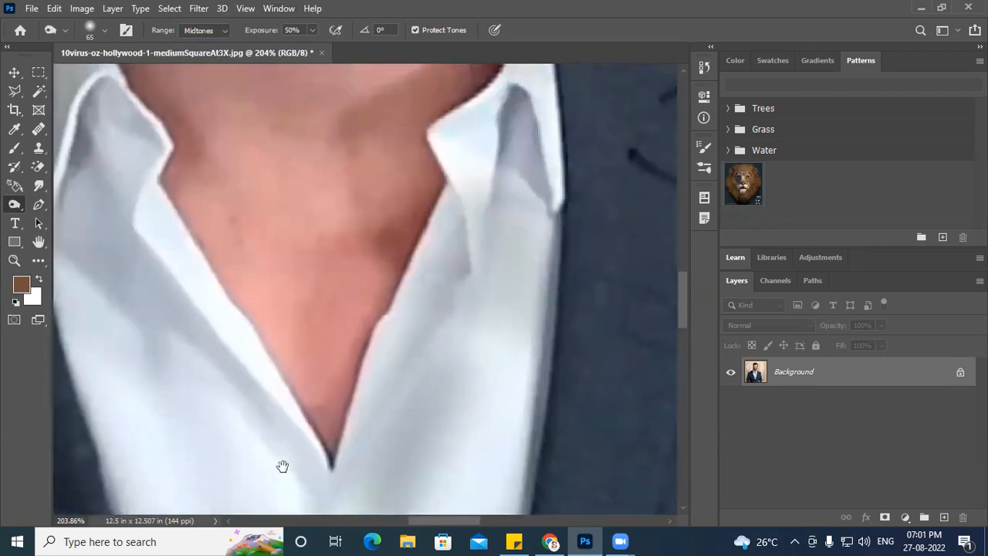
mouse_move(177, 198)
left_mouse_down()
mouse_move(239, 343)
mouse_move(323, 455)
left_mouse_up()
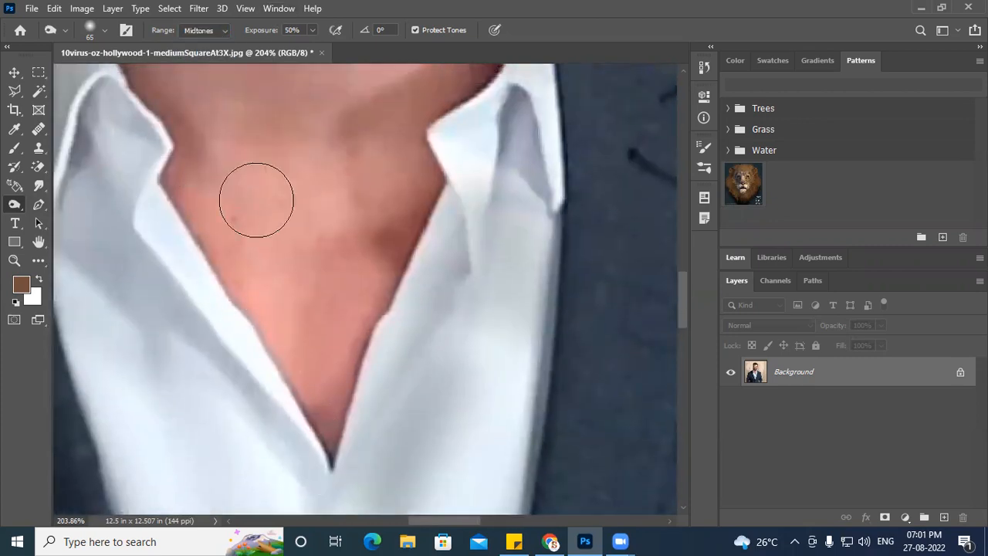
left_click_drag(258, 151, 304, 378)
left_click_drag(324, 173, 313, 267)
left_click_drag(278, 165, 309, 388)
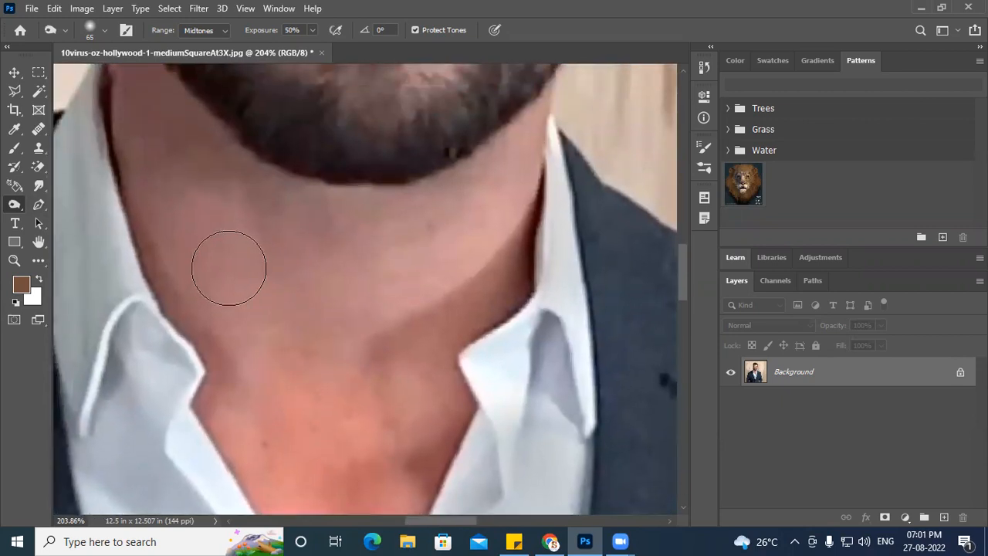
Step: Enlarge the Burn brush to 300 and darken the midtones across the neck and upper chest
key("bracketright")
key("bracketright")
key("bracketright")
key("bracketright")
key("bracketright")
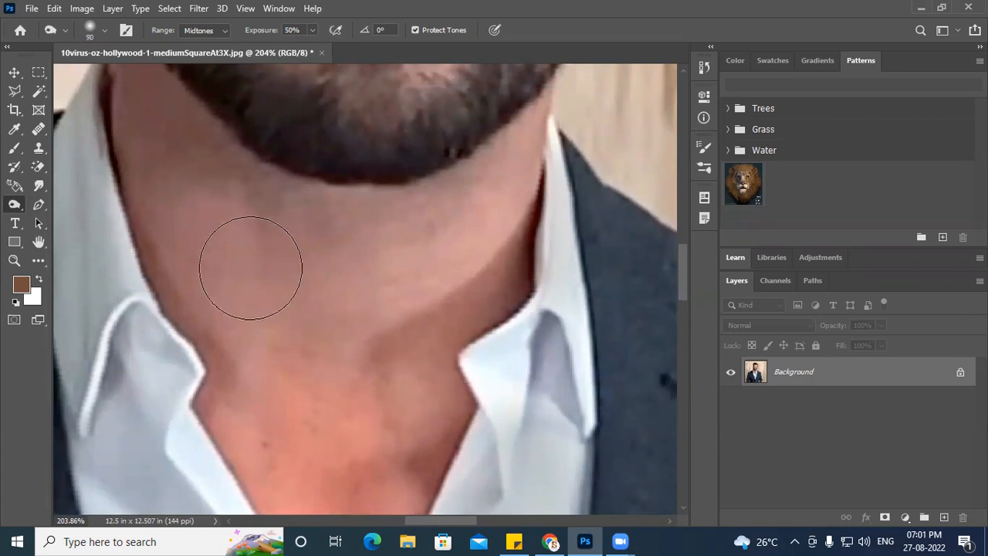
key("bracketright")
key("bracketright")
mouse_move(176, 223)
left_mouse_down()
mouse_move(220, 275)
mouse_move(340, 300)
mouse_move(481, 255)
mouse_move(495, 193)
mouse_move(462, 329)
mouse_move(361, 417)
mouse_move(172, 370)
mouse_move(214, 367)
mouse_move(397, 419)
left_mouse_up()
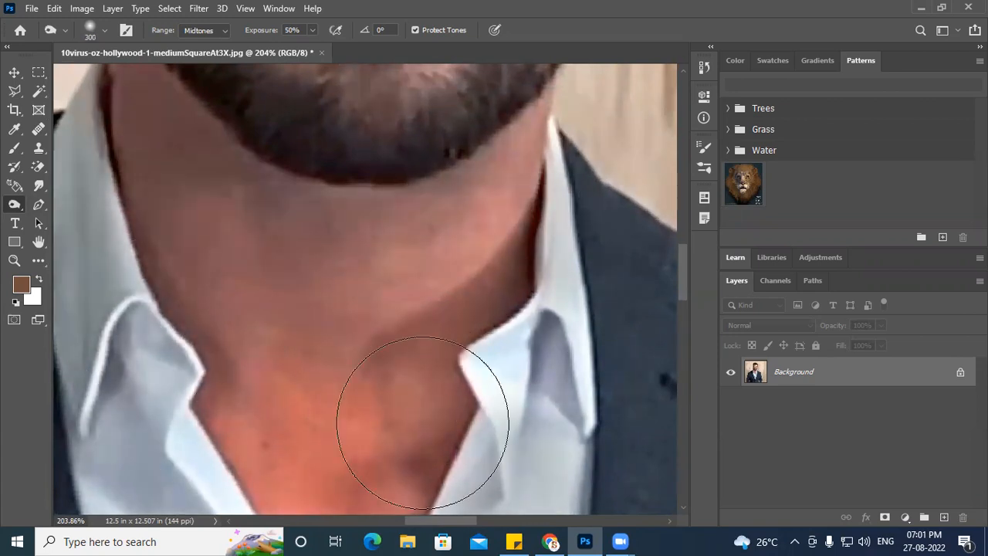
Step: Burn the midtones over the whole face, beard and neck heavily with the size 300 brush
scroll(417, 299, "down", 6)
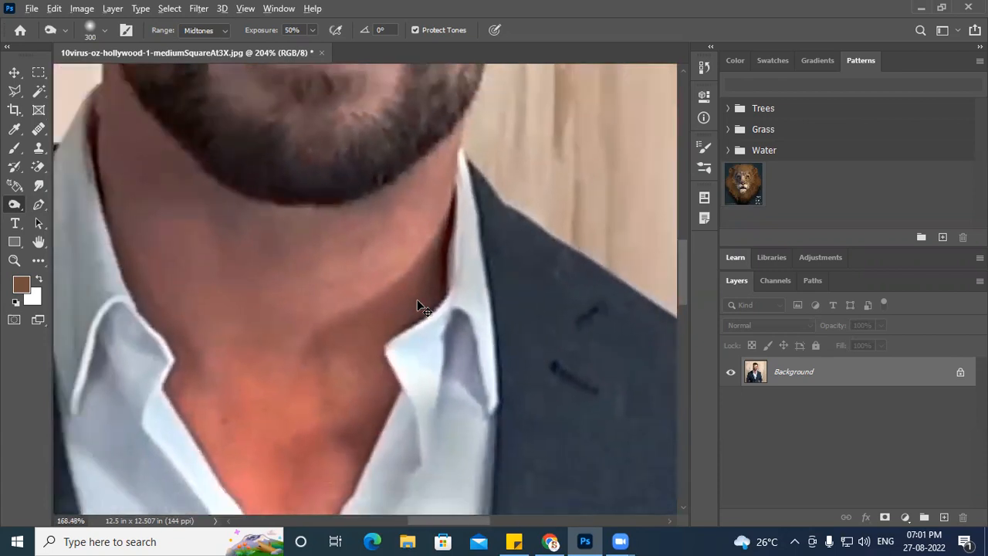
scroll(417, 299, "down", 3)
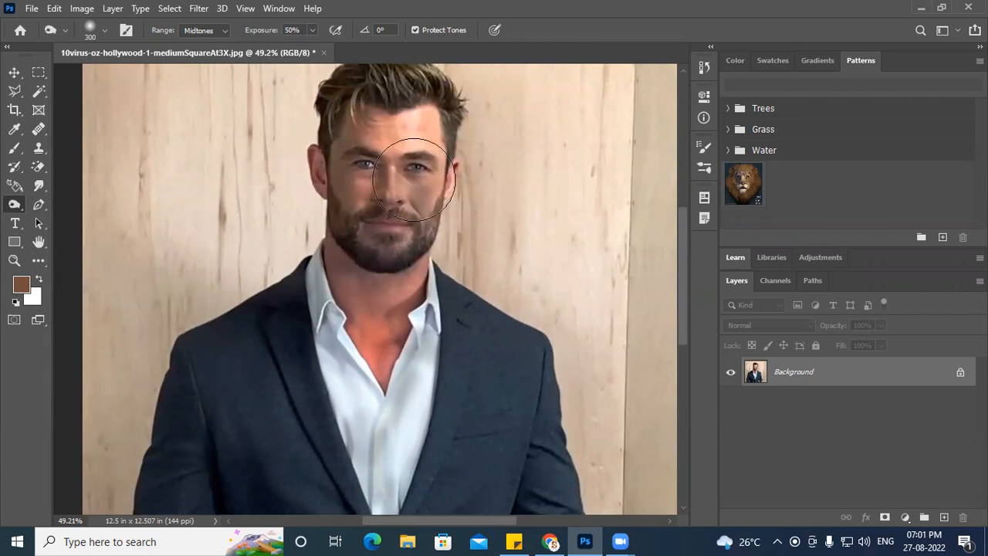
mouse_move(410, 143)
left_mouse_down()
mouse_move(364, 186)
mouse_move(354, 140)
mouse_move(401, 157)
mouse_move(438, 124)
mouse_move(419, 207)
mouse_move(443, 166)
mouse_move(373, 265)
mouse_move(396, 179)
mouse_move(318, 221)
mouse_move(383, 148)
mouse_move(358, 240)
mouse_move(448, 103)
mouse_move(379, 162)
mouse_move(421, 130)
mouse_move(369, 135)
mouse_move(339, 205)
mouse_move(391, 240)
mouse_move(429, 137)
mouse_move(373, 148)
mouse_move(362, 188)
mouse_move(452, 128)
mouse_move(299, 206)
mouse_move(309, 290)
mouse_move(389, 310)
mouse_move(254, 457)
mouse_move(452, 351)
mouse_move(380, 364)
mouse_move(347, 429)
mouse_move(403, 106)
mouse_move(405, 228)
mouse_move(440, 146)
mouse_move(296, 244)
mouse_move(355, 321)
mouse_move(452, 331)
mouse_move(471, 323)
mouse_move(332, 368)
mouse_move(289, 428)
mouse_move(392, 451)
mouse_move(446, 143)
mouse_move(361, 114)
mouse_move(408, 392)
mouse_move(424, 404)
mouse_move(370, 364)
mouse_move(341, 149)
mouse_move(402, 138)
mouse_move(388, 366)
mouse_move(402, 425)
mouse_move(388, 378)
mouse_move(386, 304)
left_mouse_up()
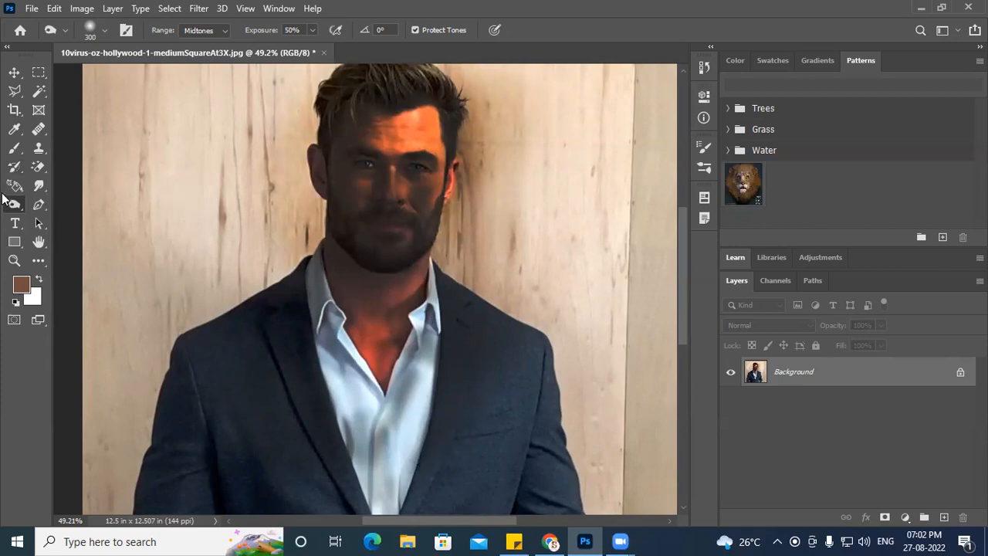
Step: Paint the darkened face, neck and shirt back to their original look using the History Brush at size 600
left_click(16, 165)
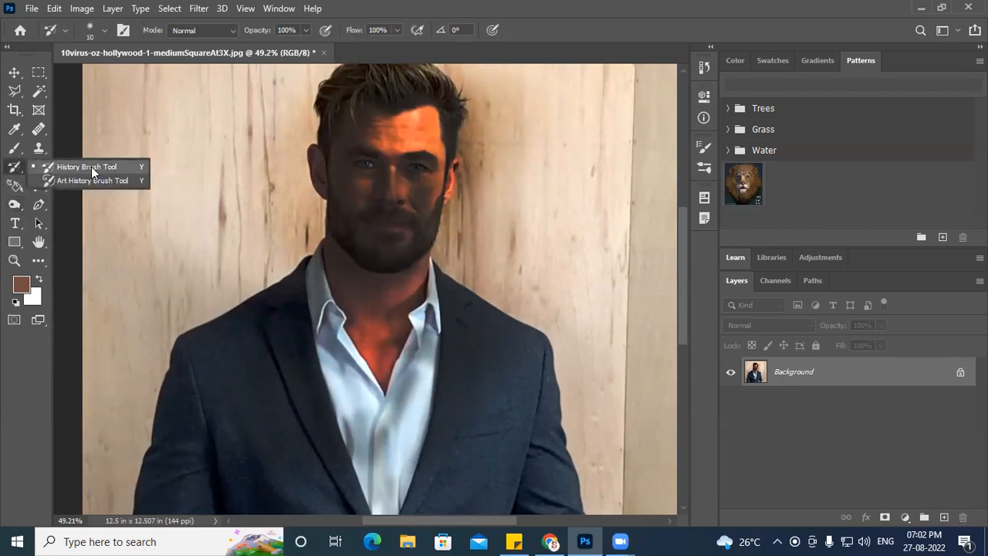
left_click(91, 168)
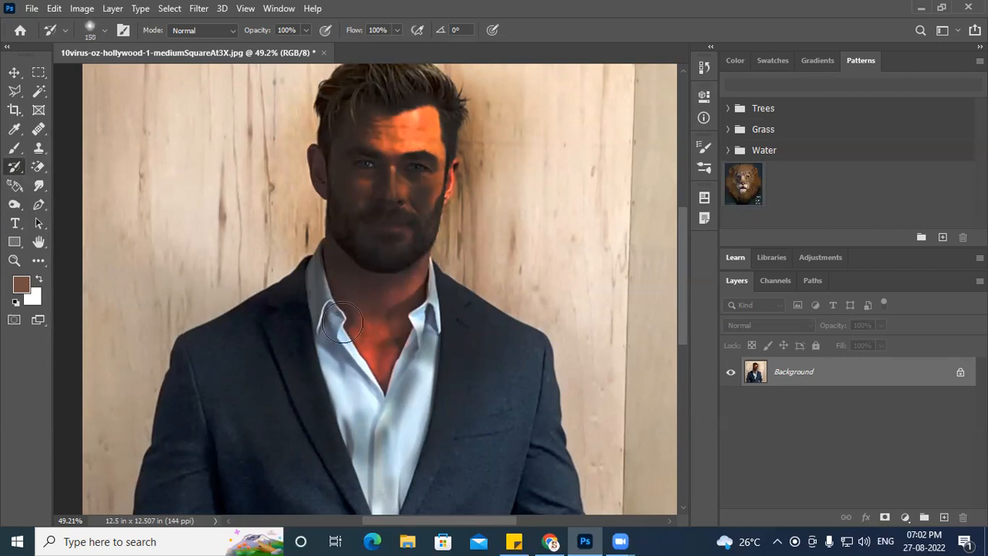
key("bracketright")
key("bracketright")
key("bracketright")
key("bracketright")
key("bracketright")
mouse_move(392, 227)
left_mouse_down()
mouse_move(417, 225)
mouse_move(490, 151)
mouse_move(326, 135)
mouse_move(343, 120)
mouse_move(588, 182)
mouse_move(254, 410)
mouse_move(176, 441)
mouse_move(467, 396)
mouse_move(166, 469)
mouse_move(434, 236)
left_mouse_up()
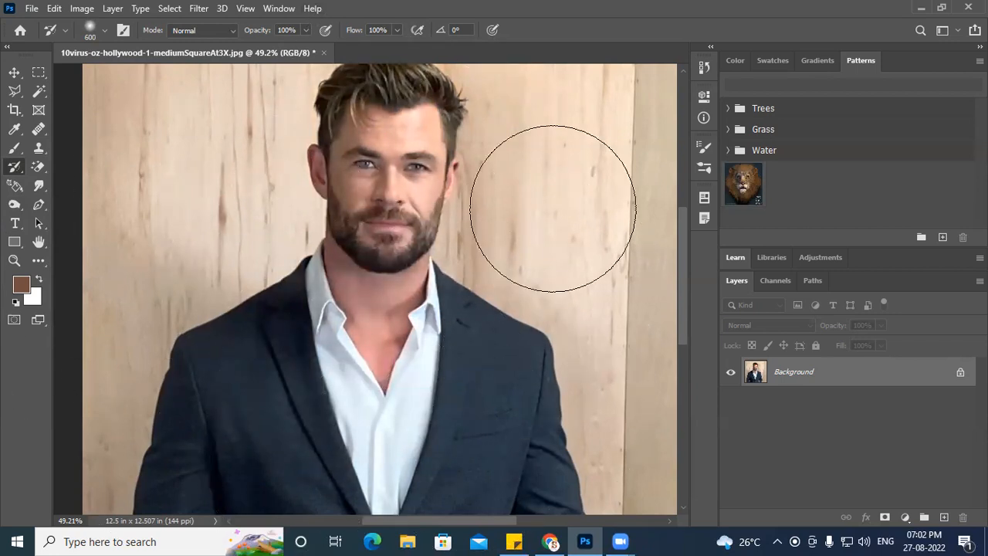
Step: Boost the colours of the jacket, face and neck with the Sponge tool in Saturate mode at brush size 250
right_click(19, 169)
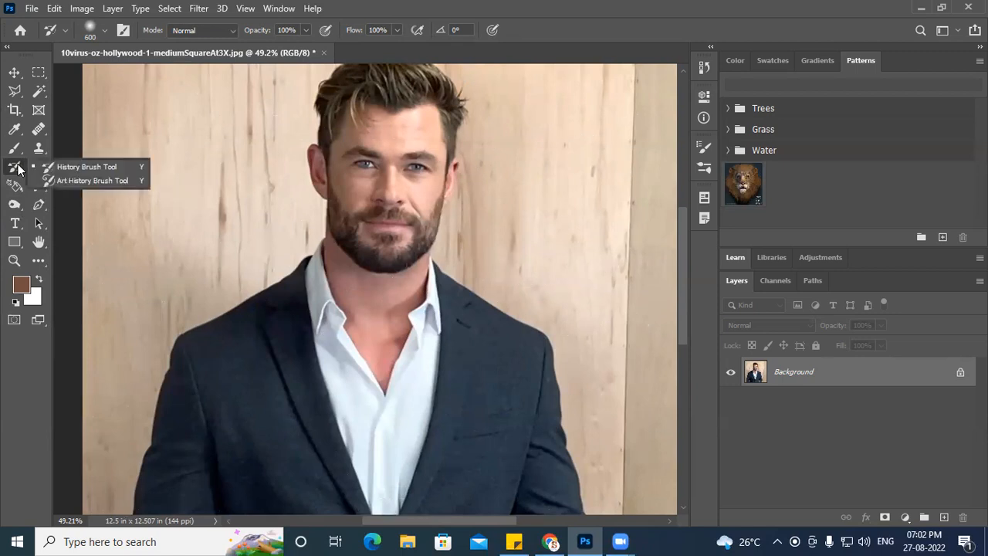
left_click(15, 206)
right_click(15, 205)
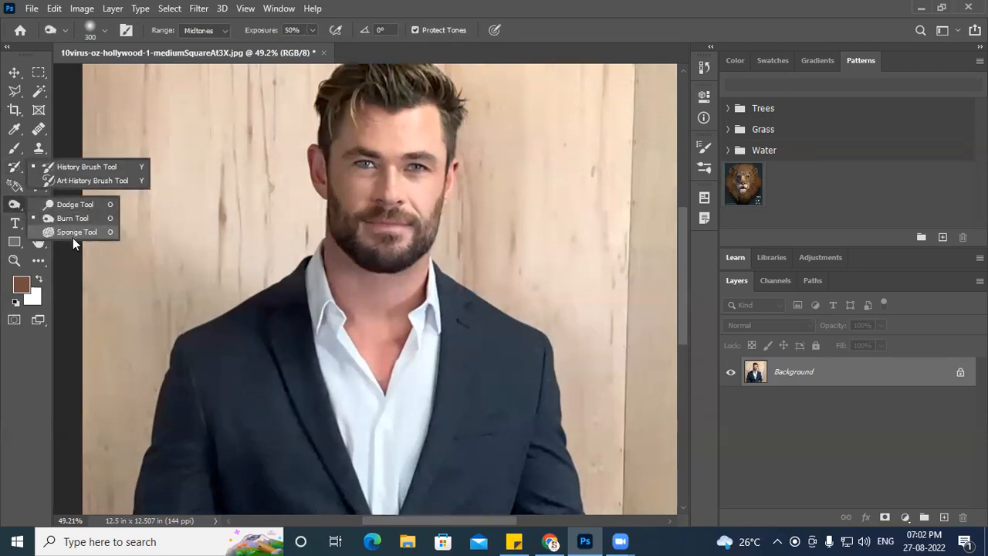
left_click(73, 233)
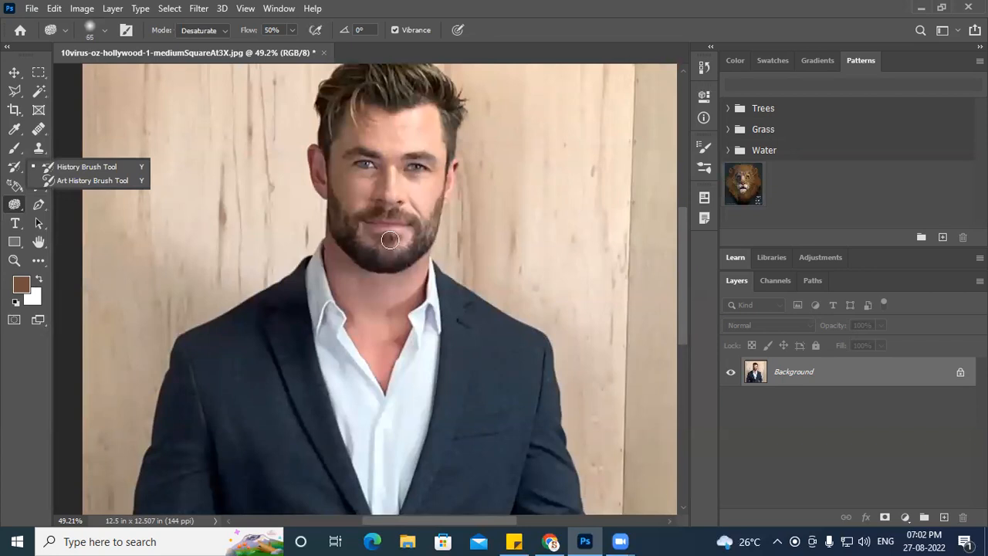
key("bracketright")
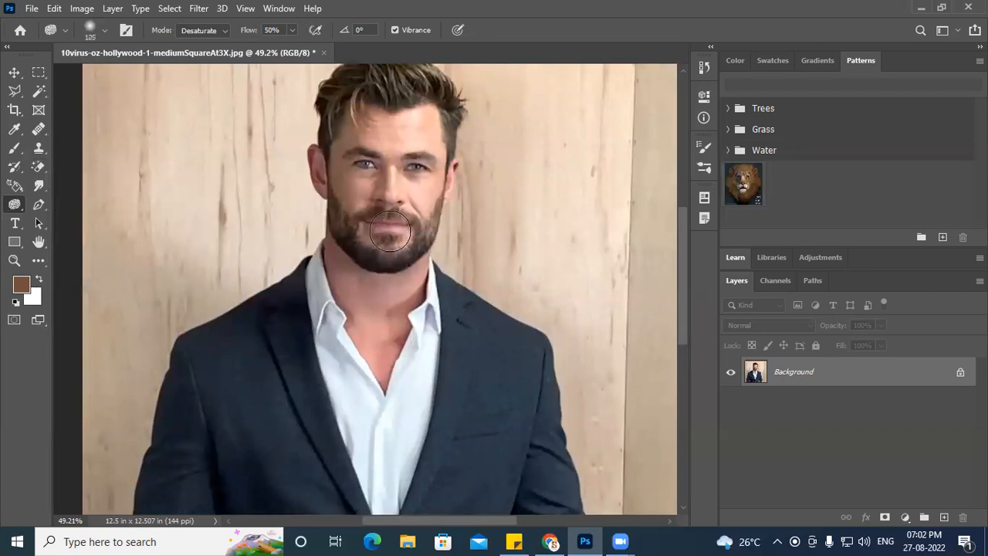
left_click(219, 29)
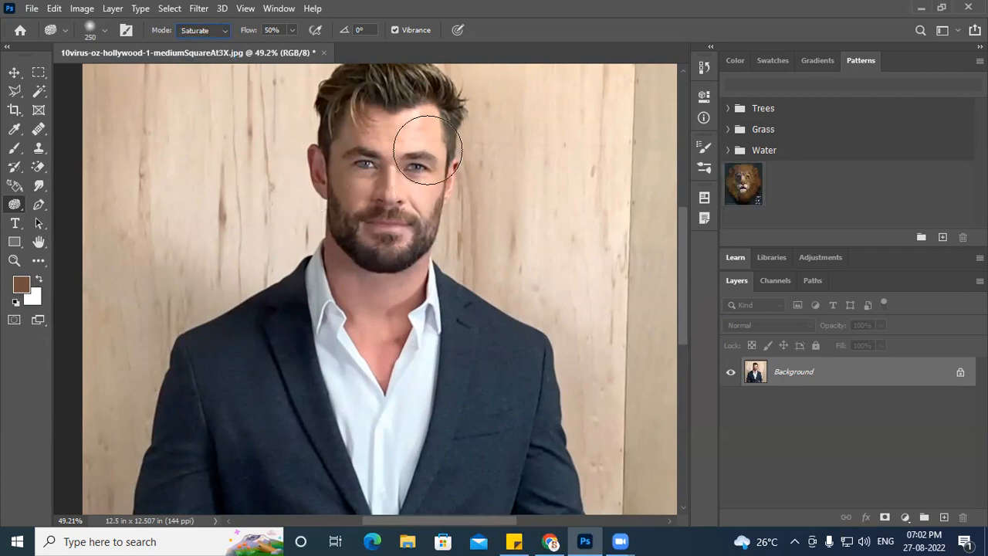
mouse_move(372, 302)
left_mouse_down()
mouse_move(385, 370)
mouse_move(397, 284)
mouse_move(352, 290)
mouse_move(347, 279)
mouse_move(393, 314)
mouse_move(401, 297)
mouse_move(480, 350)
mouse_move(466, 326)
mouse_move(469, 453)
mouse_move(491, 349)
mouse_move(530, 385)
mouse_move(490, 486)
mouse_move(494, 368)
mouse_move(452, 501)
mouse_move(467, 472)
mouse_move(533, 491)
left_mouse_up()
mouse_move(233, 326)
left_mouse_down()
mouse_move(242, 378)
mouse_move(277, 315)
mouse_move(252, 345)
mouse_move(317, 441)
mouse_move(282, 385)
mouse_move(314, 433)
mouse_move(300, 482)
mouse_move(249, 487)
mouse_move(232, 386)
mouse_move(171, 518)
mouse_move(203, 358)
mouse_move(265, 295)
mouse_move(289, 358)
left_mouse_up()
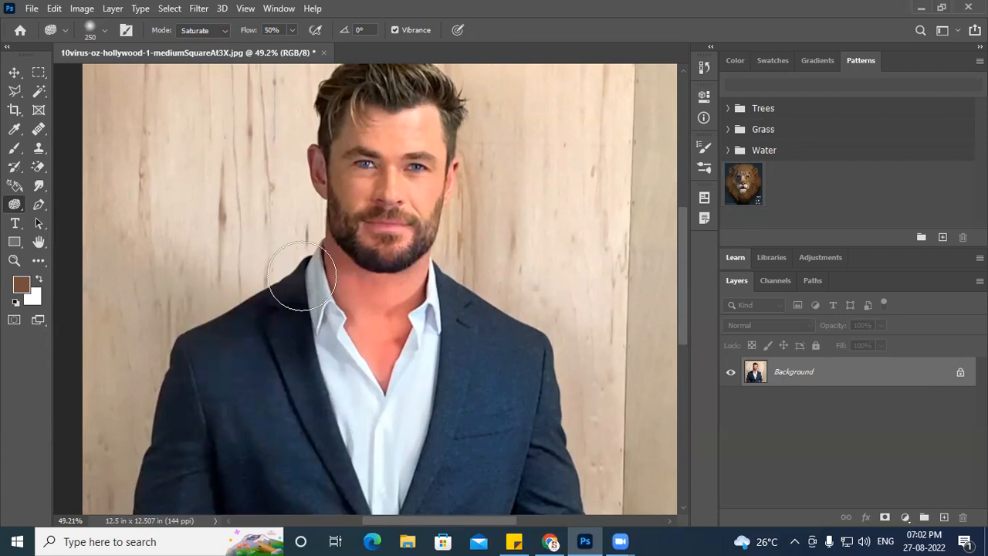
mouse_move(411, 154)
left_mouse_down()
mouse_move(375, 306)
mouse_move(401, 324)
mouse_move(352, 199)
left_mouse_up()
mouse_move(351, 145)
left_mouse_down()
mouse_move(417, 153)
mouse_move(410, 314)
left_mouse_up()
Step: Switch the Sponge tool to Desaturate and mute the colours of the face, neck, chest and jacket
left_click(193, 31)
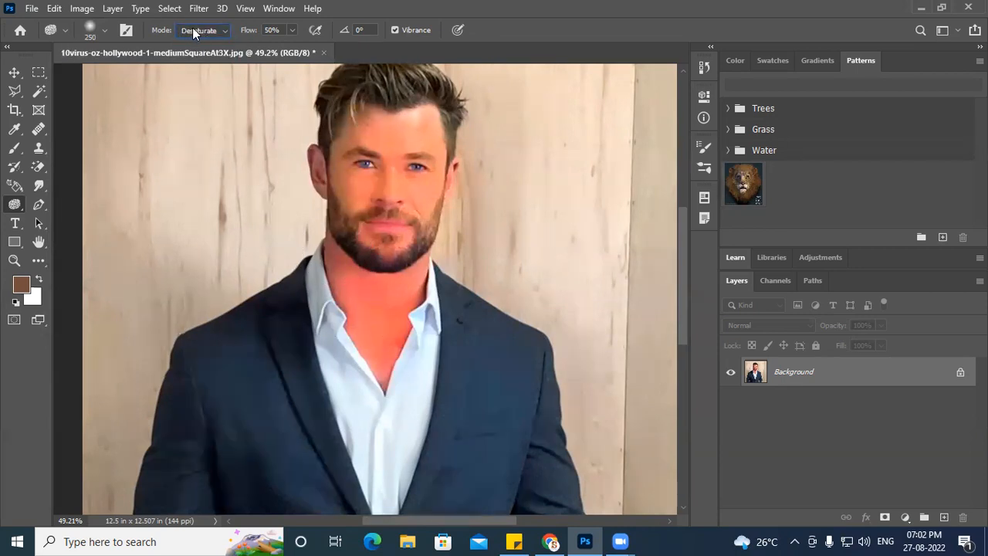
mouse_move(397, 182)
left_mouse_down()
mouse_move(404, 134)
mouse_move(352, 166)
left_mouse_up()
left_click_drag(392, 226, 431, 197)
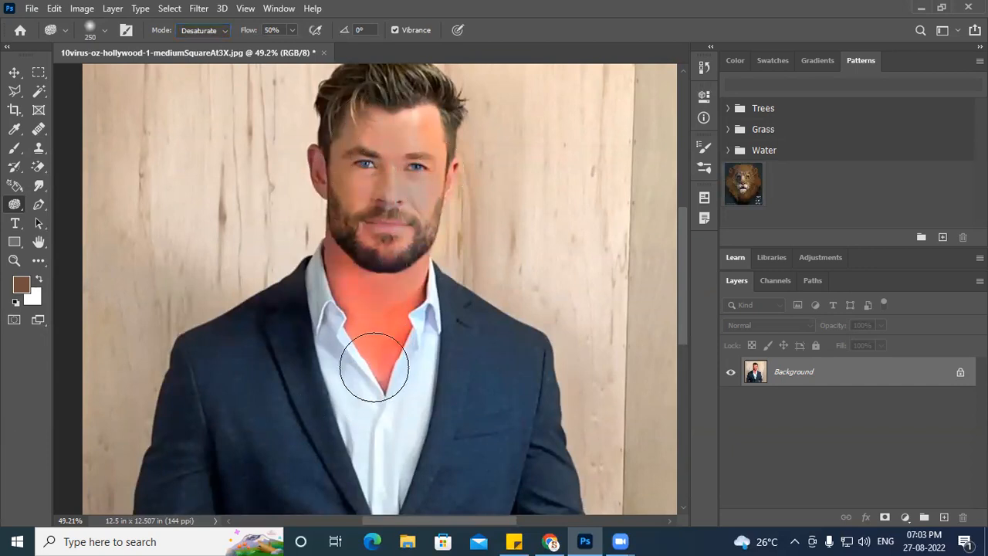
mouse_move(366, 311)
left_mouse_down()
mouse_move(397, 328)
mouse_move(397, 300)
mouse_move(382, 293)
mouse_move(357, 348)
left_mouse_up()
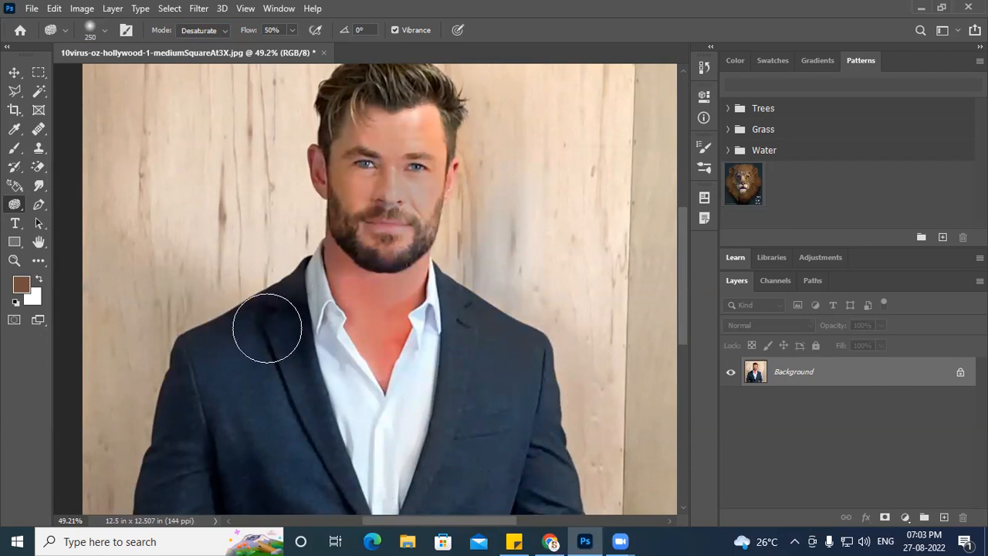
mouse_move(267, 328)
left_mouse_down()
mouse_move(269, 451)
mouse_move(284, 304)
mouse_move(299, 338)
mouse_move(306, 449)
mouse_move(283, 444)
mouse_move(202, 362)
mouse_move(188, 428)
mouse_move(285, 458)
mouse_move(242, 333)
mouse_move(278, 439)
mouse_move(310, 460)
mouse_move(280, 304)
mouse_move(270, 494)
mouse_move(291, 486)
mouse_move(251, 492)
mouse_move(349, 498)
mouse_move(317, 495)
mouse_move(290, 457)
mouse_move(216, 439)
mouse_move(254, 353)
mouse_move(278, 324)
left_mouse_up()
mouse_move(488, 326)
left_mouse_down()
mouse_move(530, 492)
mouse_move(481, 374)
left_mouse_up()
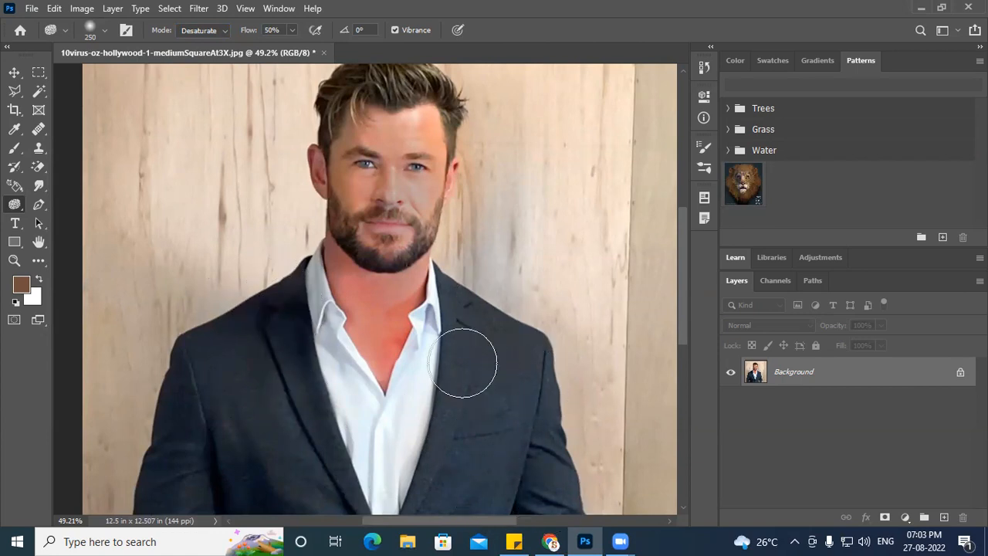
mouse_move(389, 160)
left_mouse_down()
mouse_move(357, 196)
mouse_move(377, 300)
left_mouse_up()
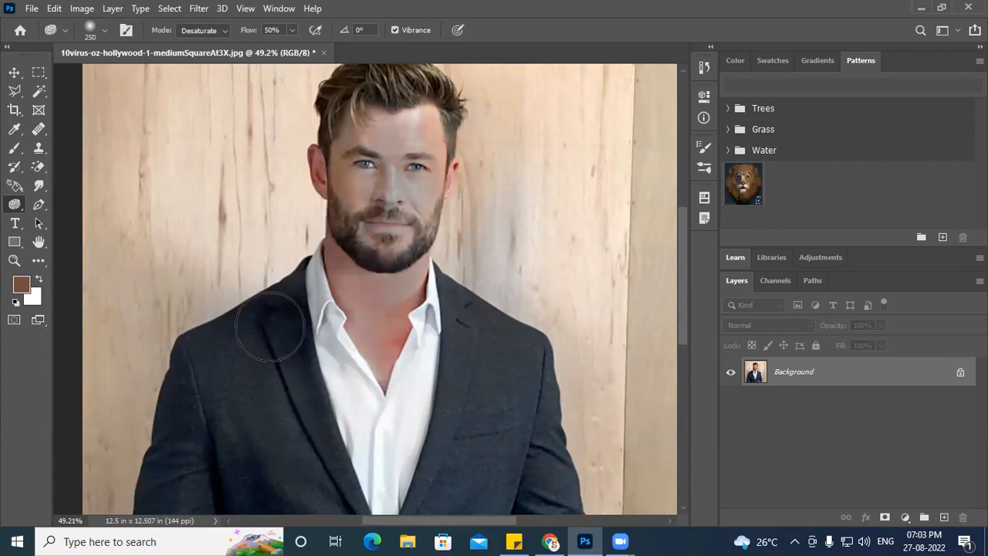
Step: Restore the portrait's original colours over the man and the background with the History Brush
left_click(15, 167)
mouse_move(434, 214)
left_mouse_down()
mouse_move(282, 203)
mouse_move(577, 149)
mouse_move(306, 181)
mouse_move(107, 187)
mouse_move(225, 339)
mouse_move(570, 356)
mouse_move(568, 465)
mouse_move(146, 469)
mouse_move(395, 329)
mouse_move(413, 115)
mouse_move(303, 104)
left_mouse_up()
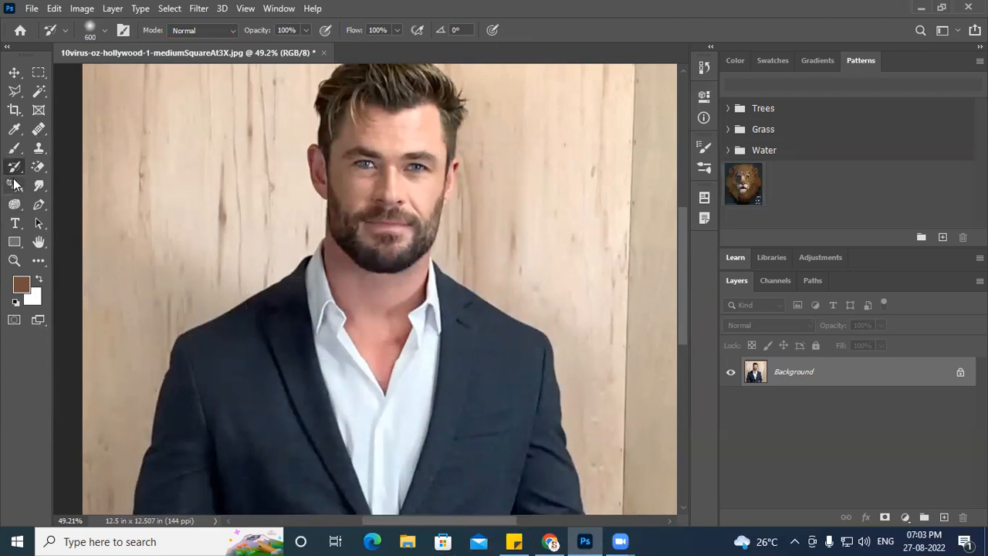
left_click(14, 205)
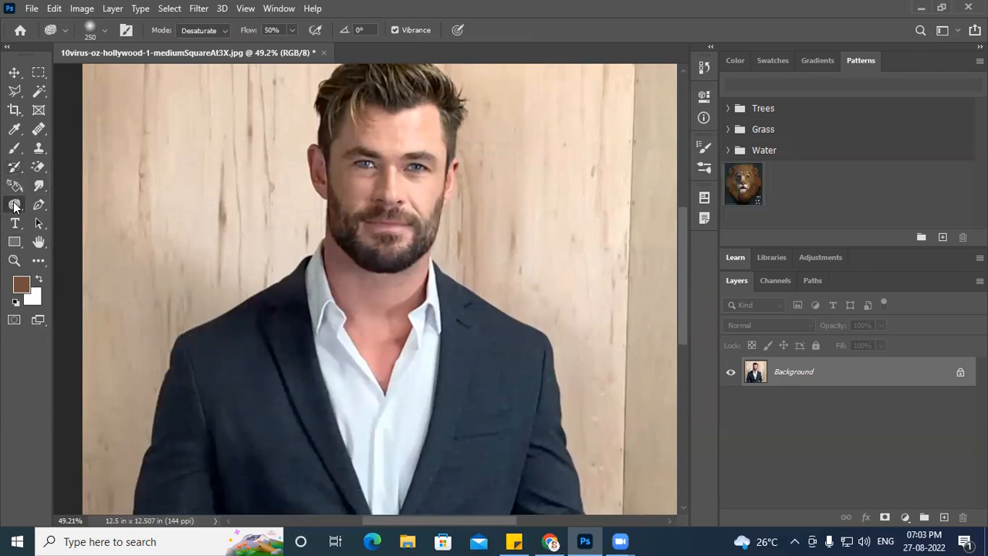
right_click(14, 205)
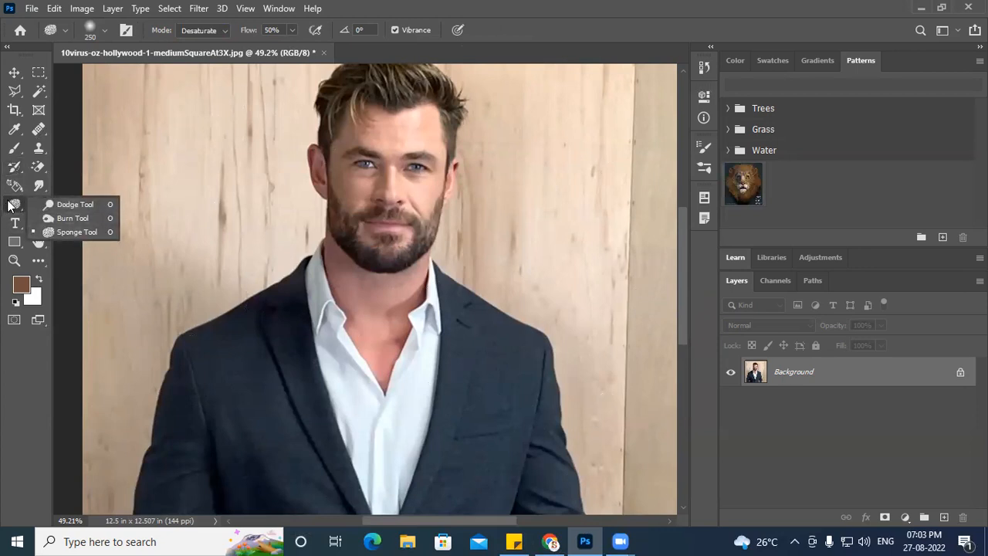
left_click(22, 364)
Step: Start a path with the Pen tool where the photo's left sleeve meets the bottom edge, angling its handle along the sleeve
left_click(39, 208)
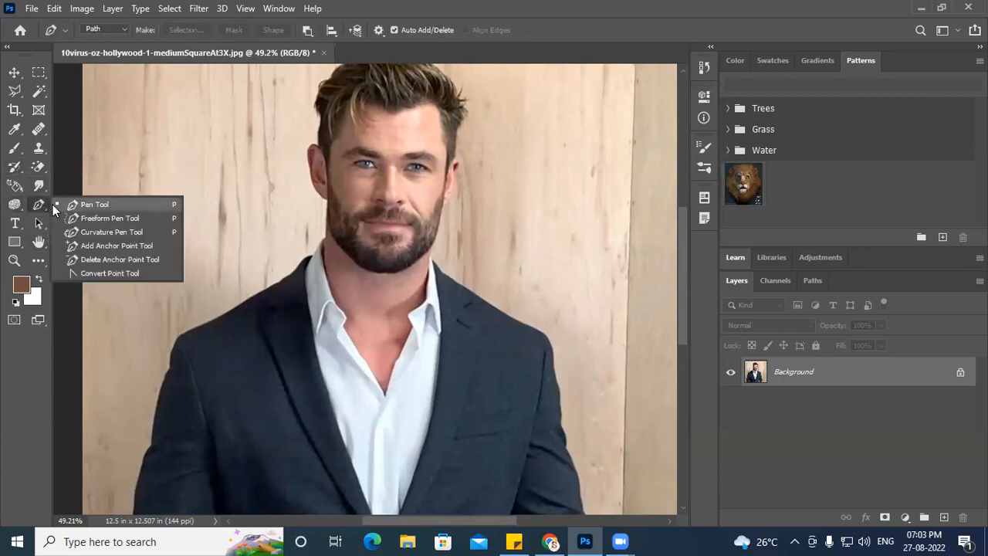
left_click(105, 204)
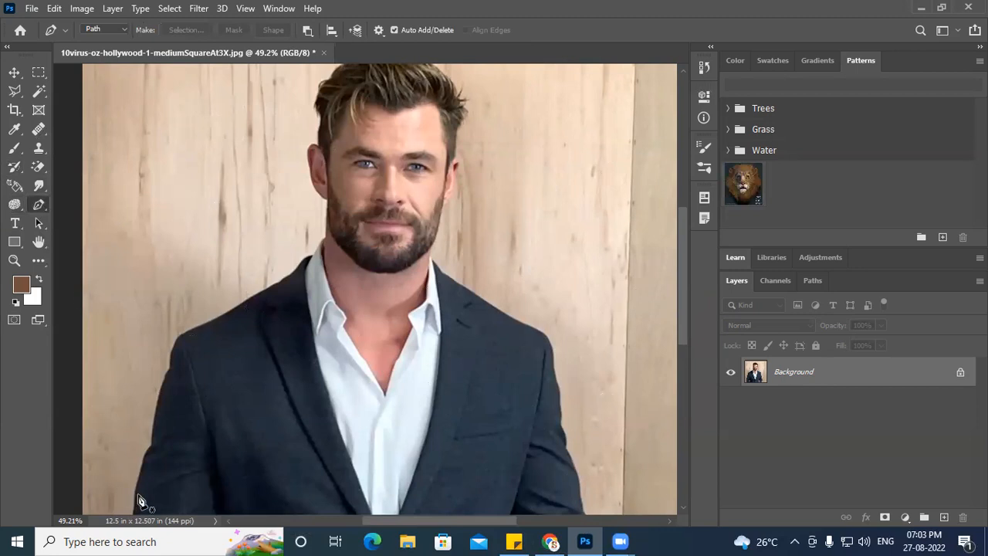
scroll(200, 409, "up", 3)
left_click_drag(311, 410, 319, 152)
left_click_drag(348, 373, 517, 342)
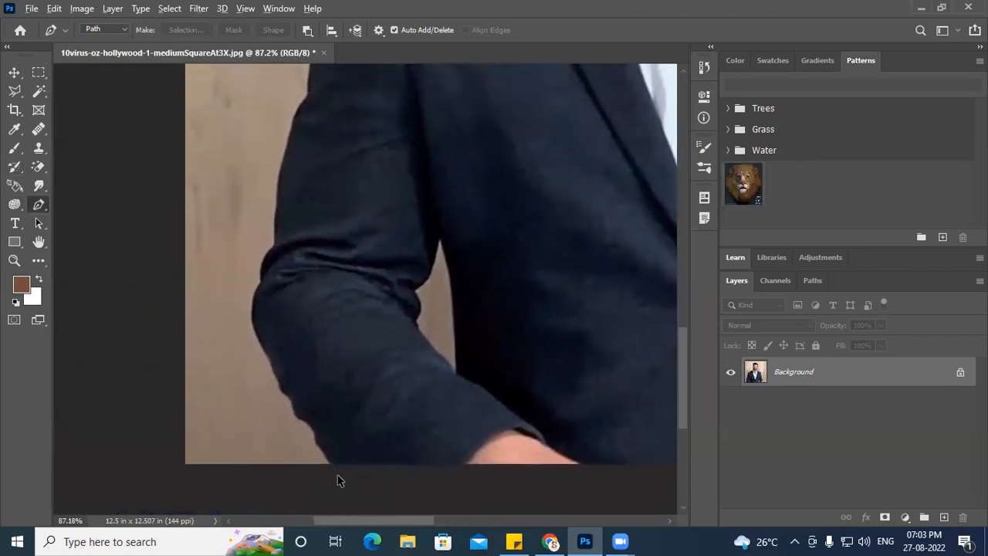
scroll(337, 482, "up", 2)
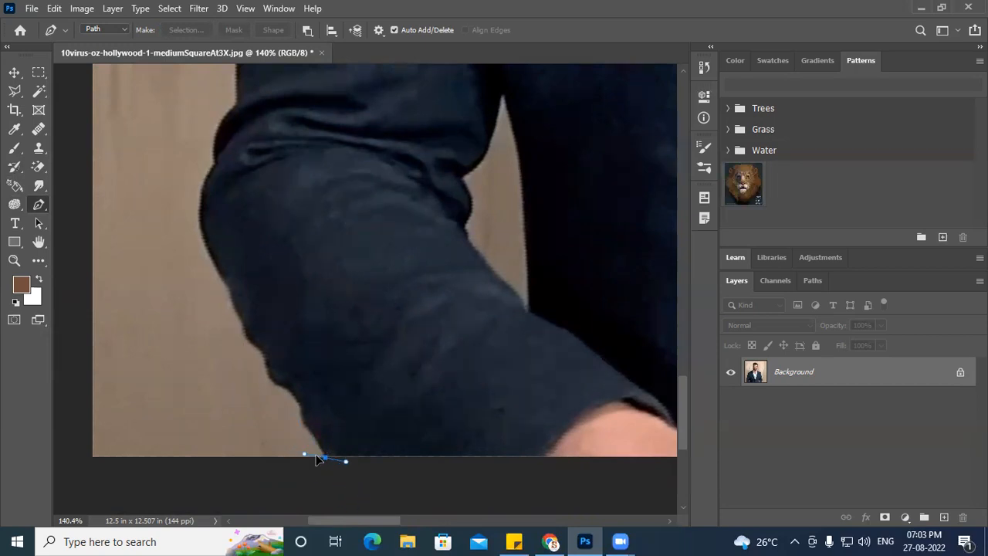
mouse_move(306, 428)
left_mouse_down()
mouse_move(317, 450)
mouse_move(311, 443)
left_mouse_up()
mouse_move(311, 424)
left_mouse_down()
mouse_move(280, 410)
mouse_move(257, 450)
mouse_move(306, 420)
left_mouse_up()
mouse_move(304, 432)
left_mouse_down()
mouse_move(297, 419)
mouse_move(304, 427)
mouse_move(284, 451)
mouse_move(311, 433)
left_mouse_up()
scroll(335, 471, "left", 2)
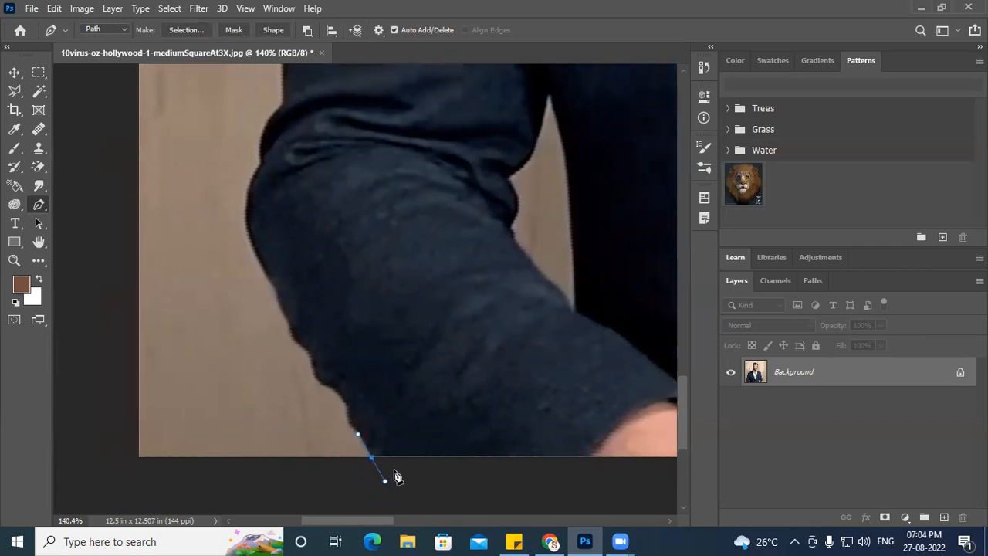
Step: Extend the path with two curved anchors around the first bump of the sleeve's outer edge above the starting point
scroll(398, 476, "up", 5)
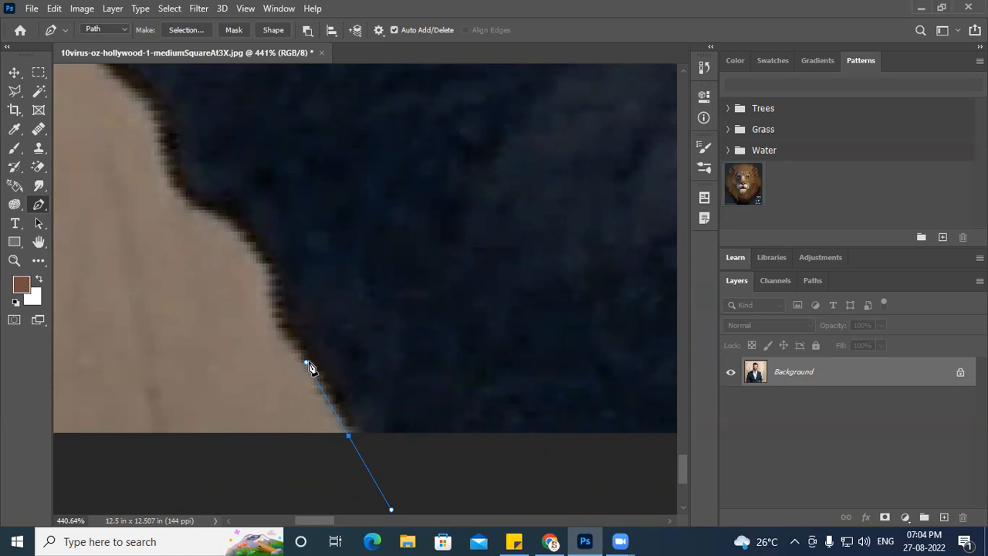
left_click_drag(275, 291, 280, 255)
left_click(349, 437)
left_click(349, 438)
left_click_drag(218, 212, 197, 205)
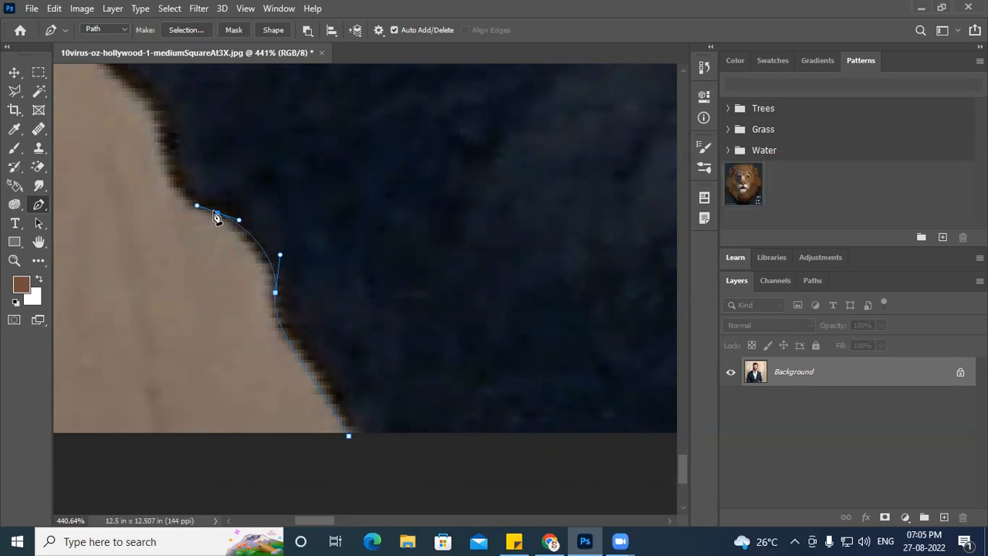
Step: Examine up close how the traced path fits the first bump of the sleeve's edge
scroll(234, 231, "left", 2)
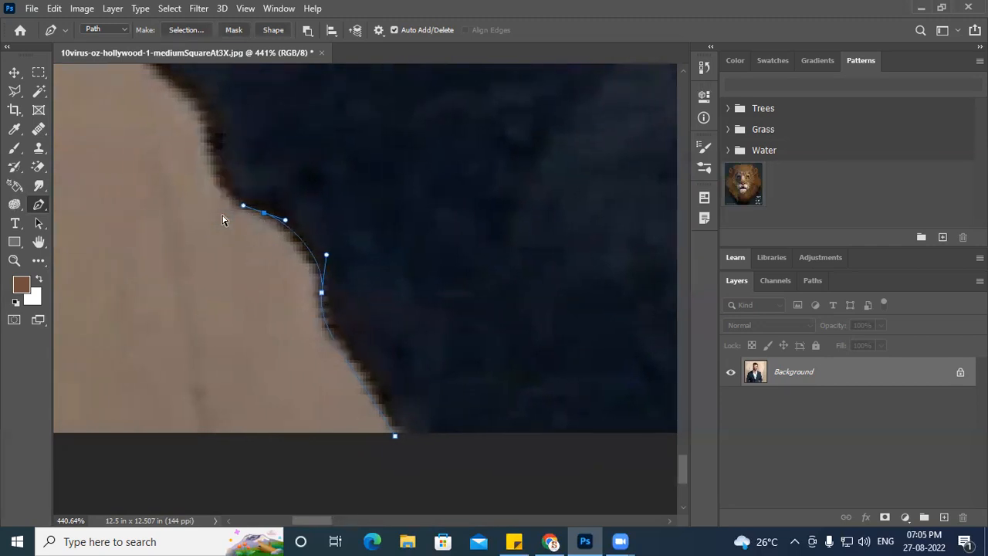
scroll(292, 282, "up", 1)
scroll(295, 284, "up", 1)
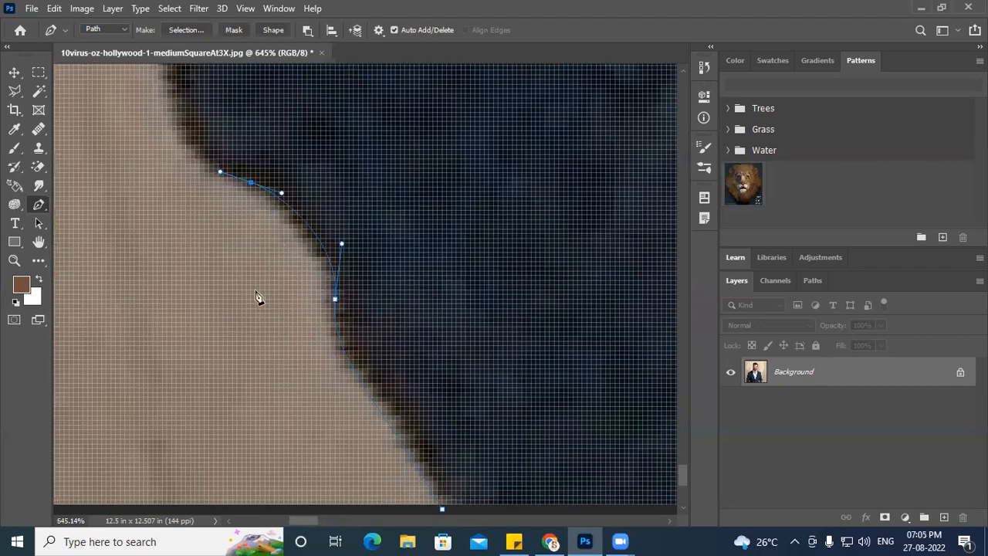
left_click_drag(255, 233, 255, 315)
key("ctrl+z")
left_click_drag(268, 228, 273, 361)
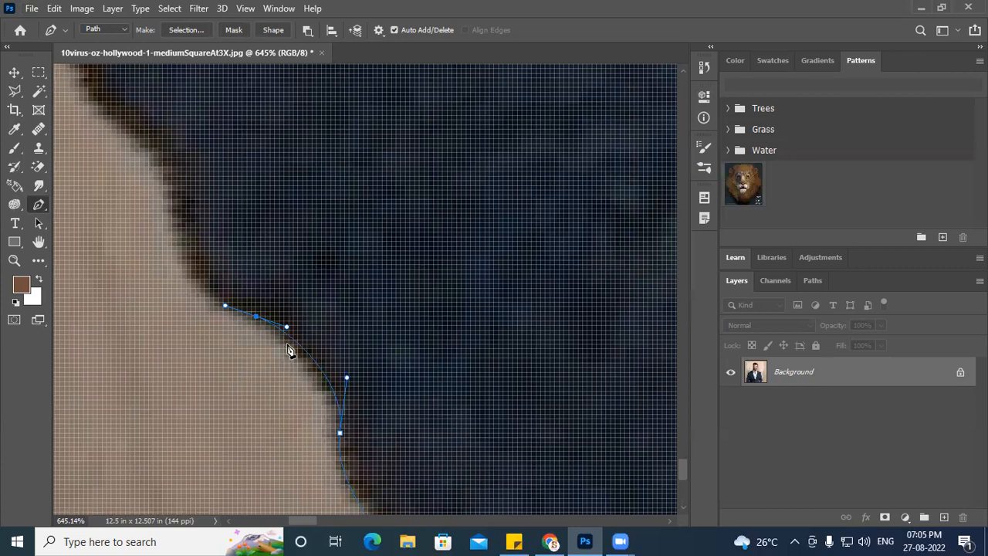
scroll(291, 359, "down", 5)
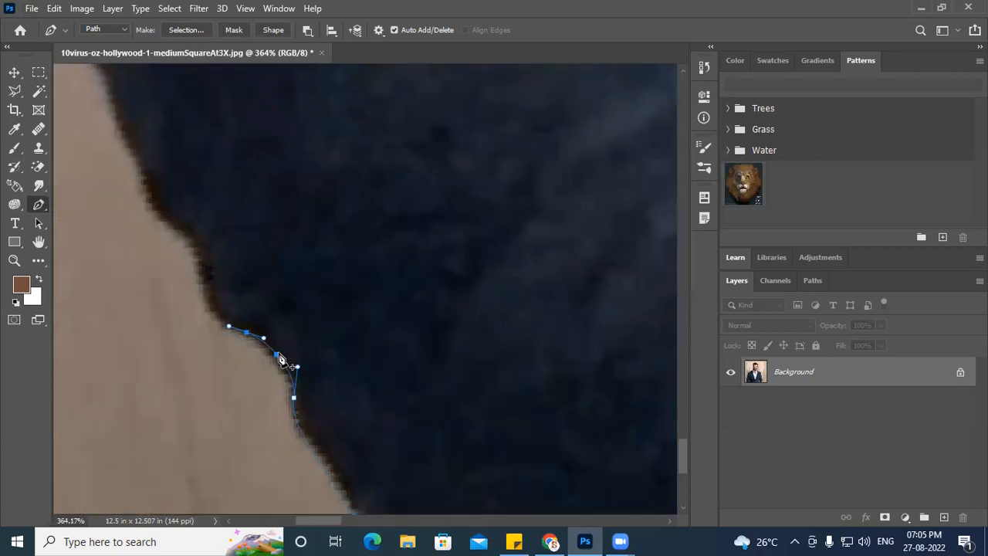
left_click(277, 355)
scroll(275, 389, "up", 4)
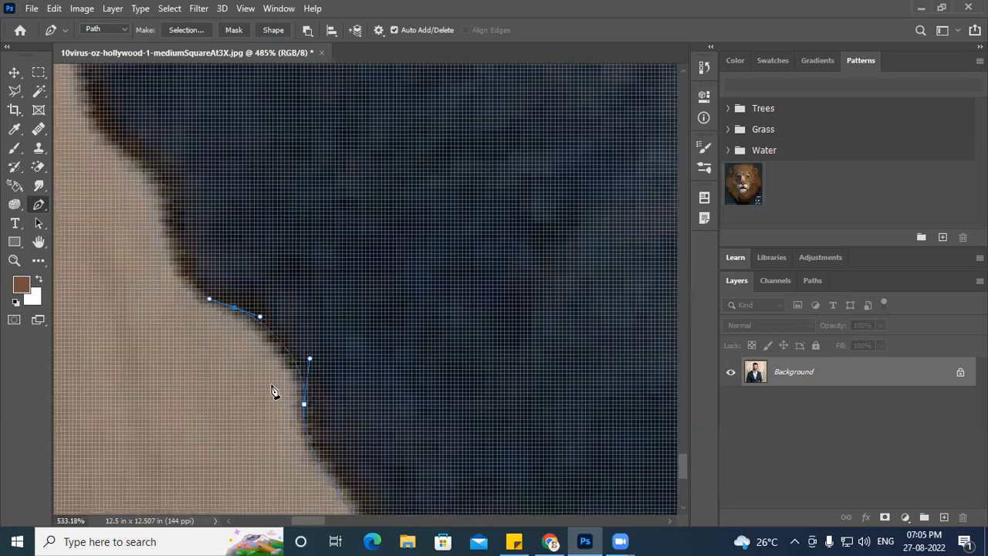
scroll(276, 364, "up", 6)
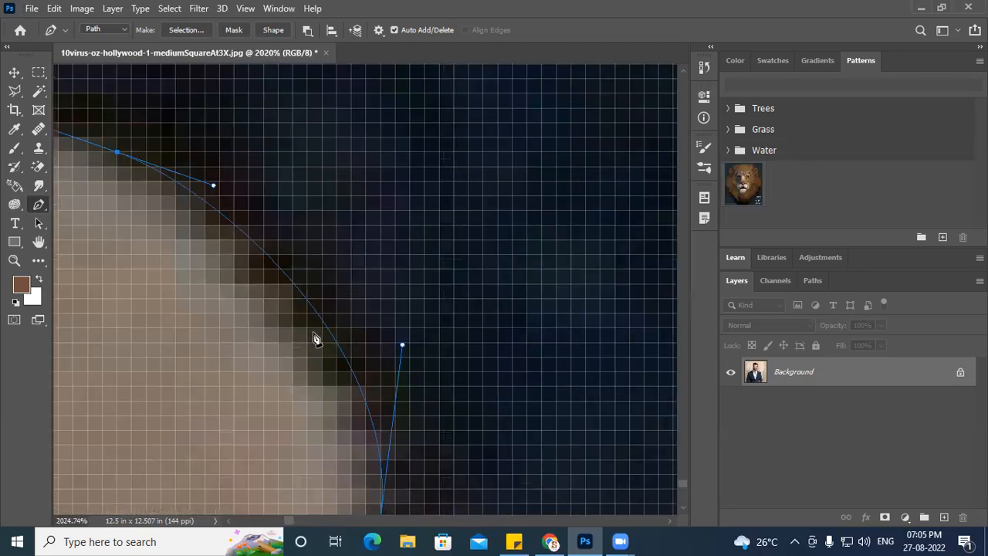
scroll(301, 346, "down", 8)
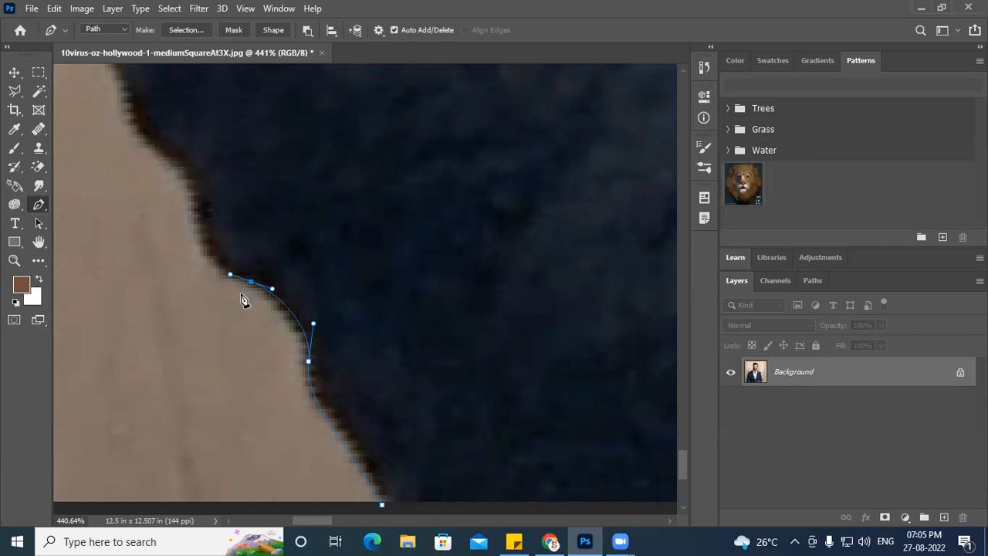
scroll(241, 296, "up", 1)
scroll(241, 295, "down", 1)
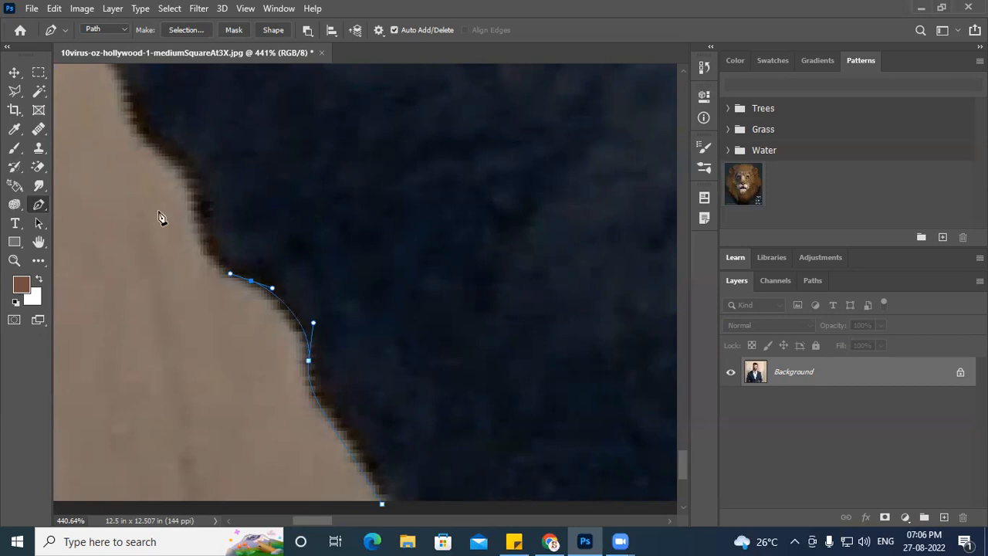
Step: Trace the next hollow and bump of the sleeve's outer edge with two curved anchors, shortening the handle between them
left_click_drag(202, 188, 214, 117)
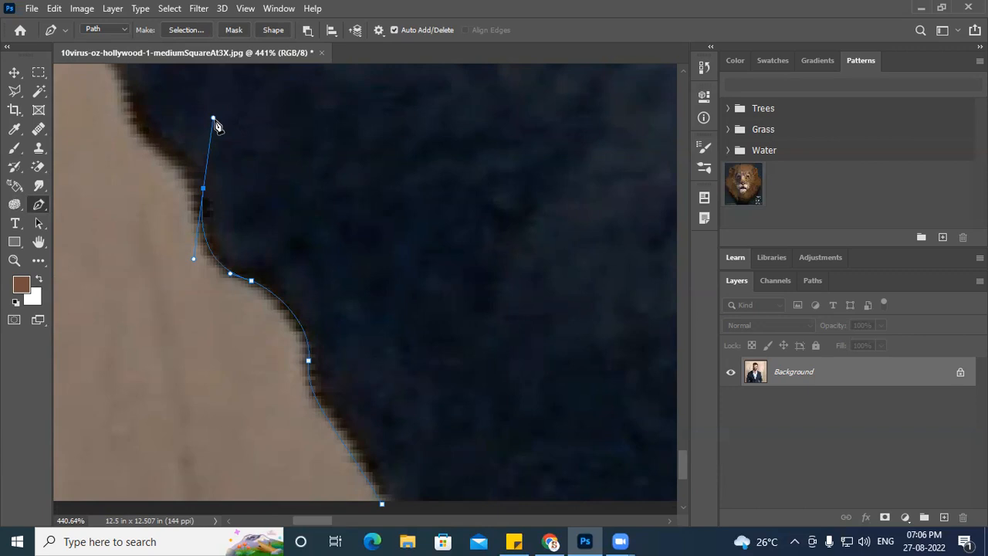
left_click_drag(277, 171, 352, 356)
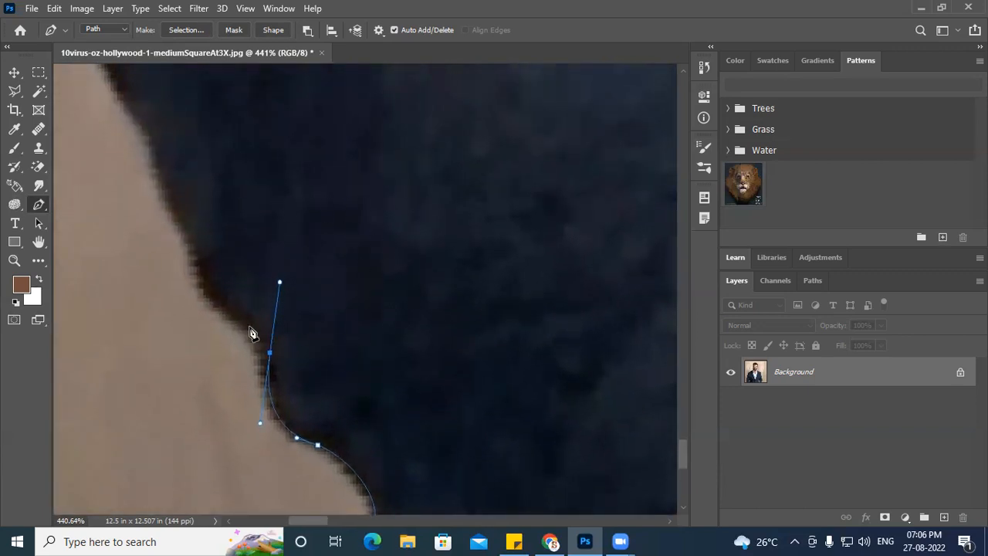
left_click_drag(216, 294, 196, 270)
left_click_drag(279, 283, 264, 317)
left_click(215, 295)
Step: Continue the path along the outer forearm to the elbow with two smooth anchors
left_click_drag(245, 214, 318, 398)
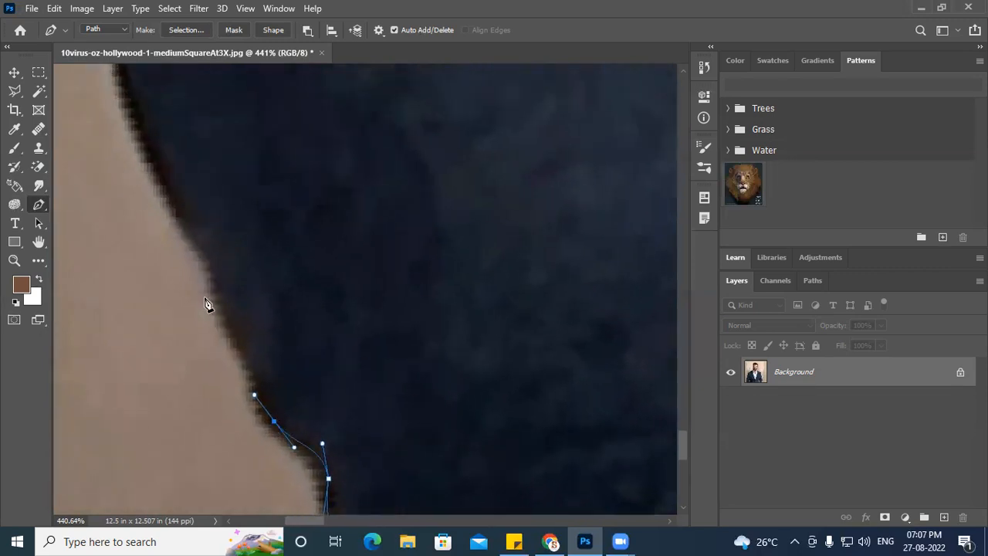
left_click_drag(214, 283, 206, 245)
left_click_drag(161, 179, 231, 412)
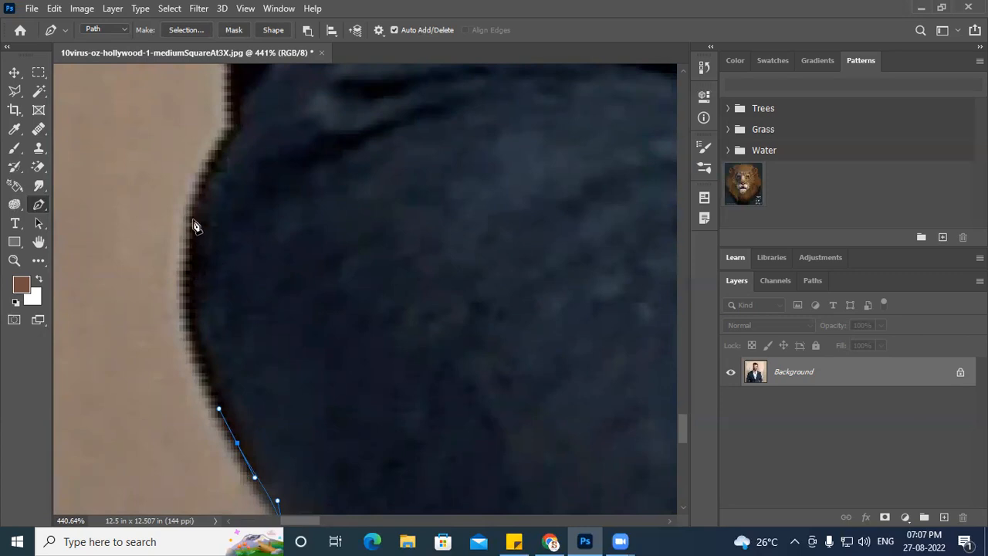
left_click_drag(189, 296, 191, 263)
Step: Add an anchor at the notch above the elbow and turn its outgoing handle up along the next fold
left_click_drag(255, 164, 266, 287)
left_click_drag(251, 242, 293, 205)
left_click_drag(293, 204, 246, 203)
left_click_drag(293, 159, 273, 332)
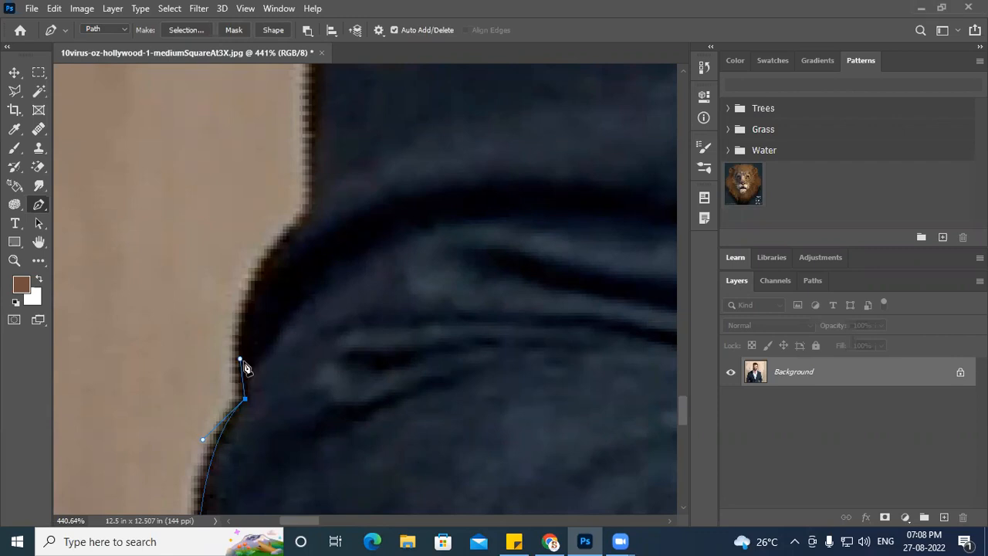
mouse_move(241, 361)
left_mouse_down()
mouse_move(262, 360)
mouse_move(280, 342)
mouse_move(222, 352)
mouse_move(236, 368)
left_mouse_up()
left_click(241, 398)
left_click_drag(236, 368, 274, 368)
left_click(235, 363)
left_click_drag(241, 364, 238, 354)
Step: Curve the path around the elbow fold to its upper corner and redirect the outgoing handle up the sleeve
left_click_drag(305, 214, 279, 147)
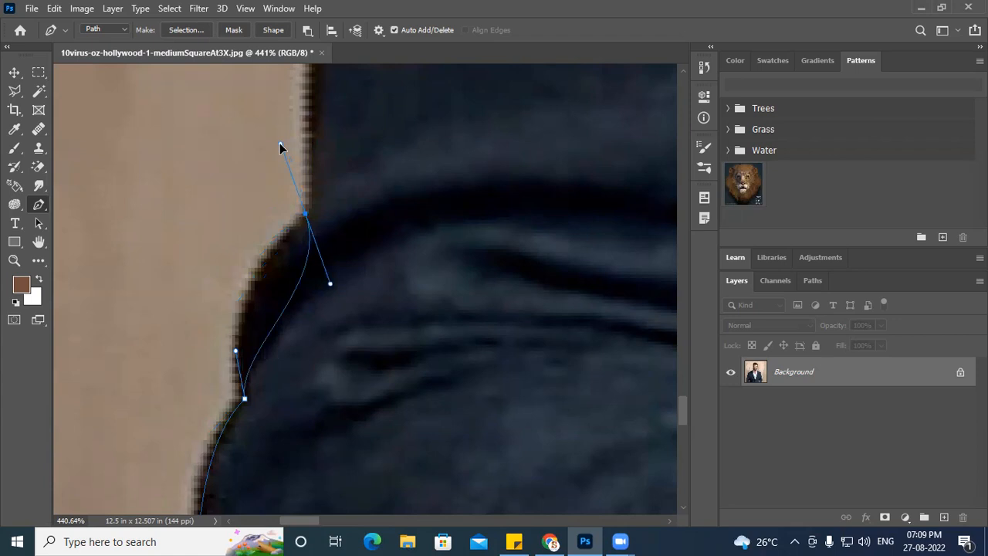
left_click_drag(280, 144, 282, 144)
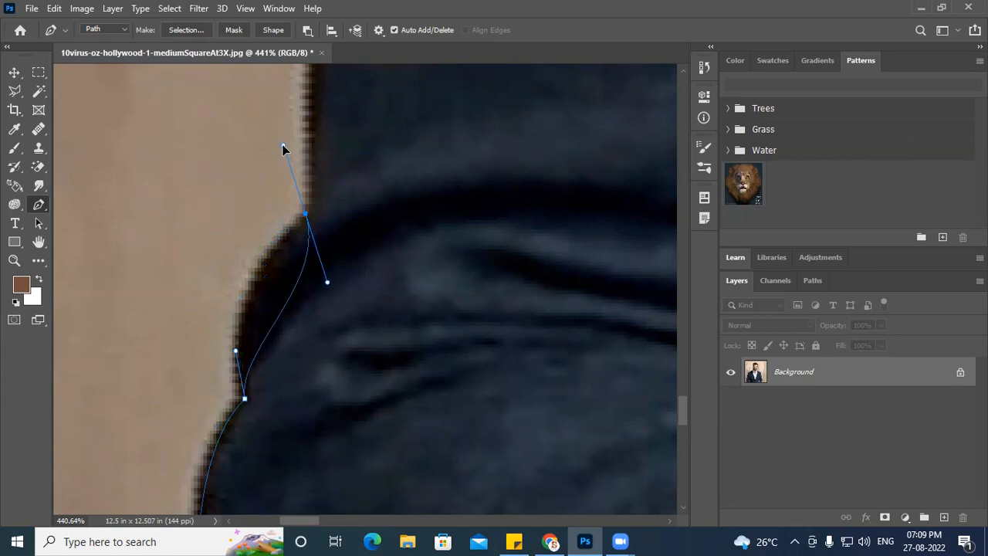
left_click_drag(283, 148, 382, 143)
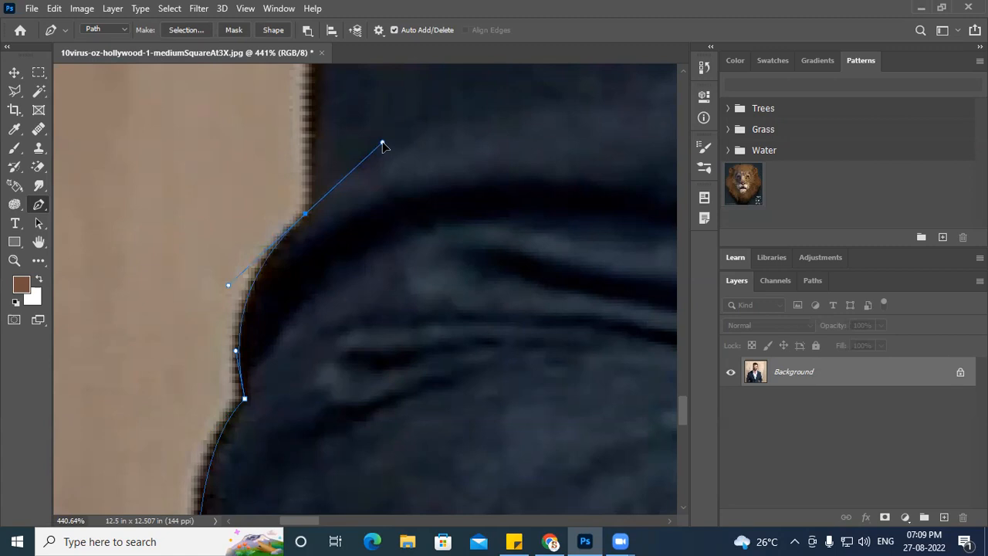
left_click_drag(382, 144, 312, 135)
mouse_move(311, 136)
left_mouse_down()
mouse_move(288, 137)
mouse_move(310, 128)
mouse_move(262, 192)
mouse_move(344, 163)
mouse_move(342, 136)
mouse_move(326, 163)
mouse_move(311, 150)
left_mouse_up()
Step: Extend the path up the nearly straight sleeve edge above the elbow with smooth anchors
key("space")
left_click_drag(346, 119, 314, 445)
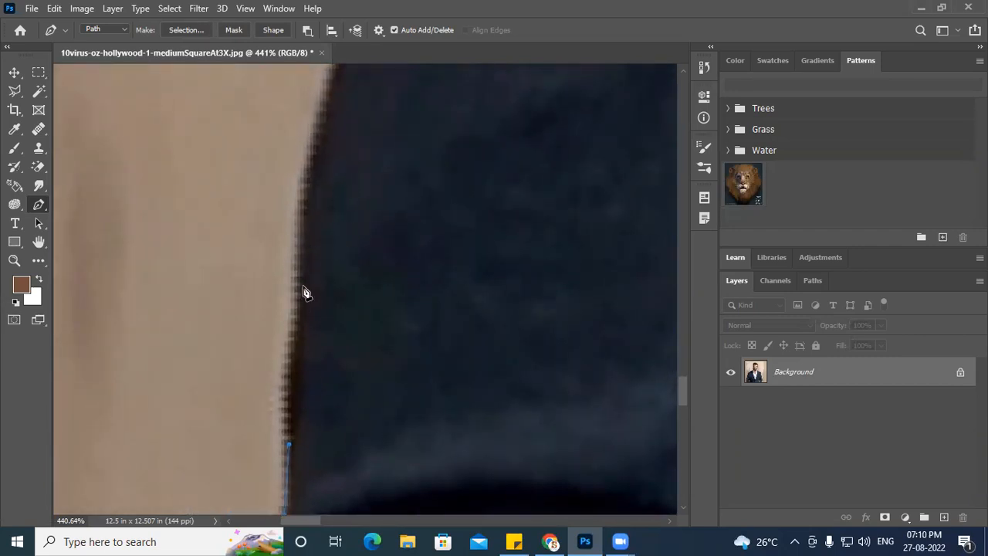
left_click_drag(303, 302, 305, 268)
key("space")
left_click_drag(370, 154, 350, 325)
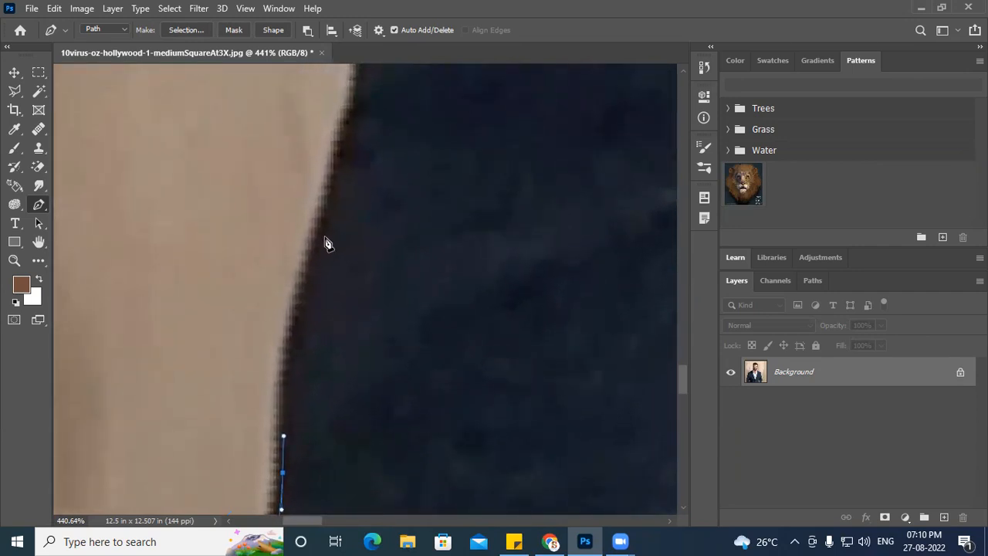
left_click_drag(318, 233, 344, 151)
Step: Adjust the incoming handle of the last anchor so the curve follows the sleeve's edge
scroll(364, 309, "down", 4)
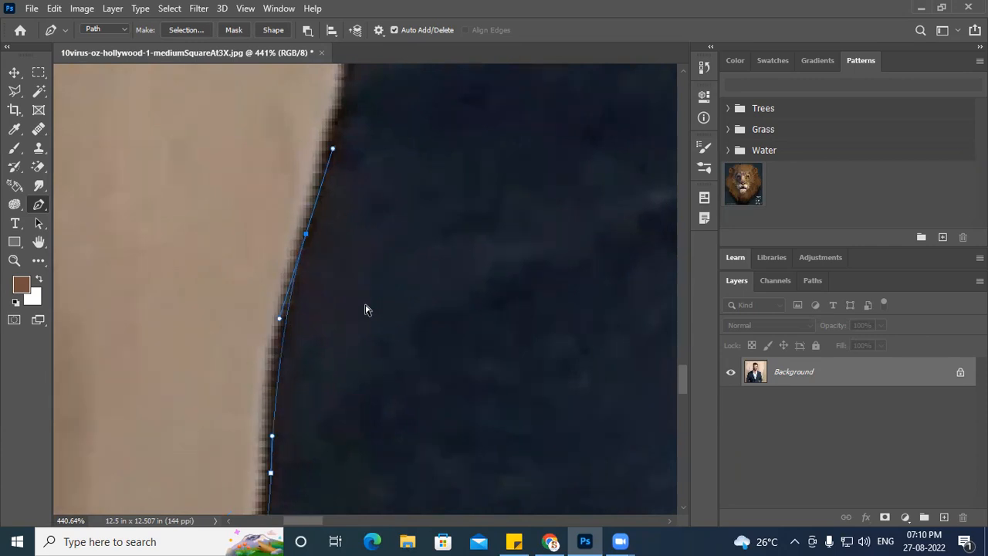
scroll(330, 289, "down", 5)
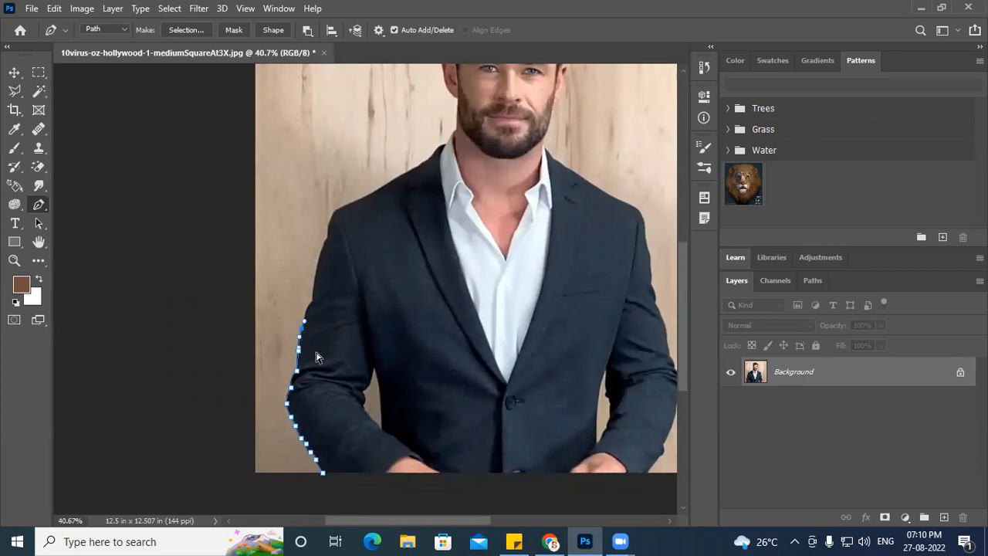
scroll(325, 323, "left", 2)
scroll(409, 342, "up", 8)
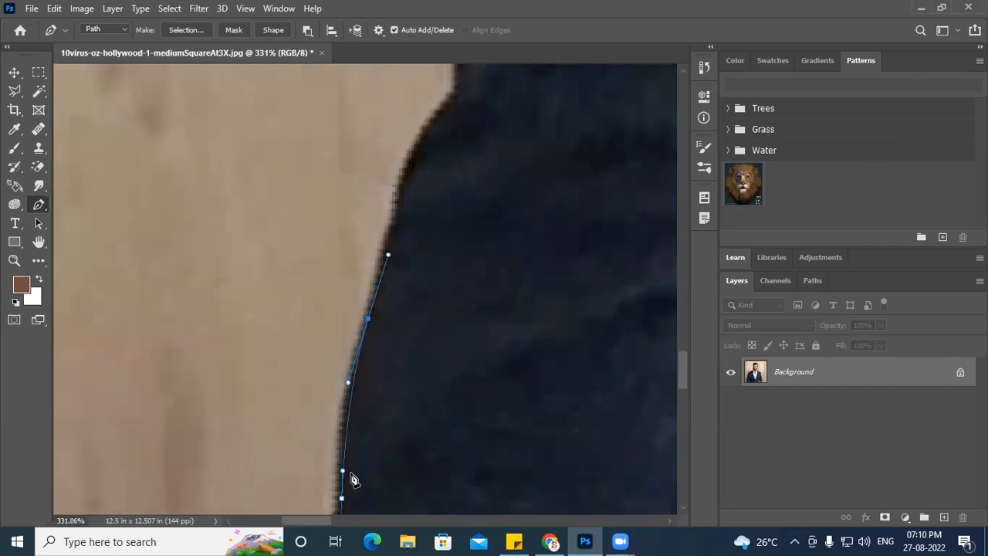
left_click(348, 383)
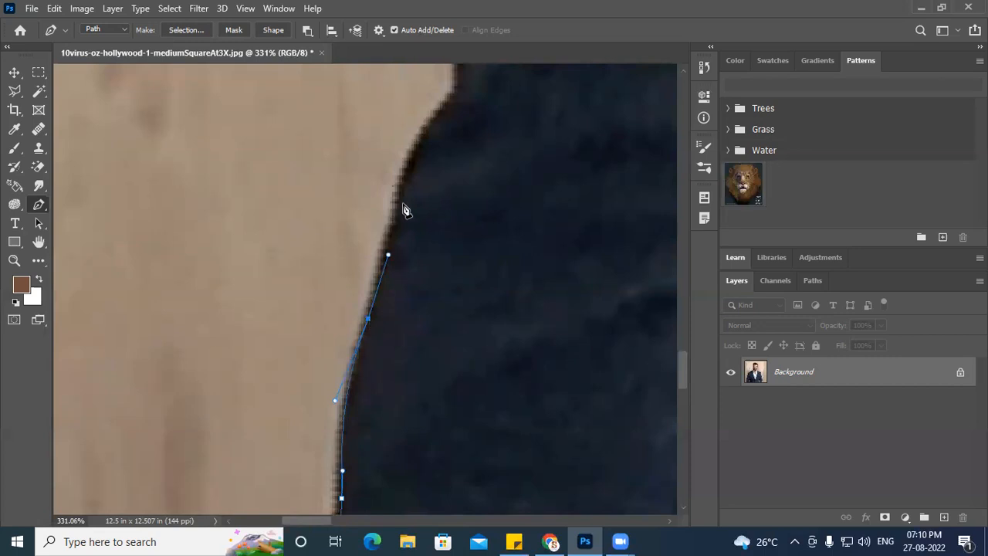
Step: Trace the upper sleeve's bulge up to the next notch with two anchors, pointing the last handle up toward the shoulder
left_click(397, 232)
left_click_drag(415, 182, 319, 375)
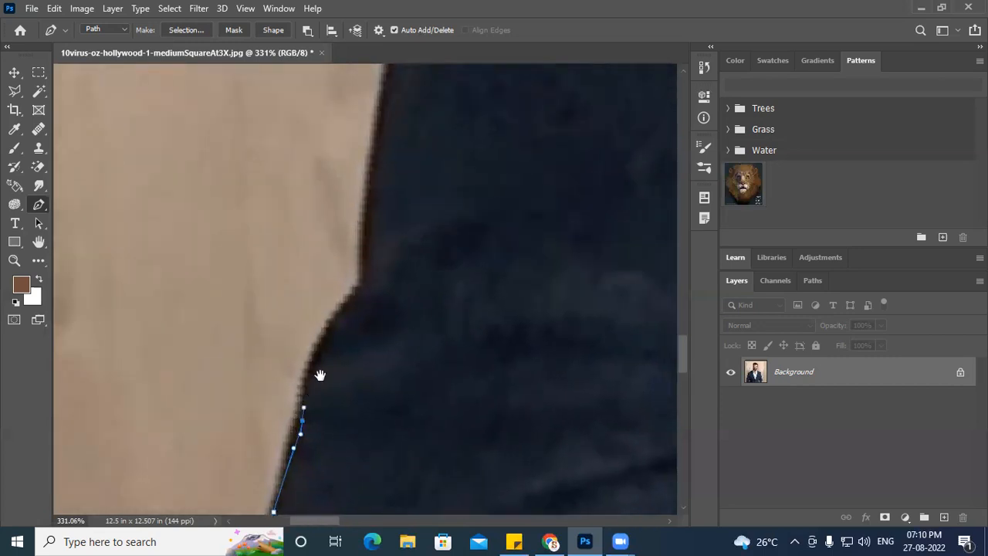
left_click_drag(359, 292, 360, 261)
left_click_drag(402, 183, 371, 347)
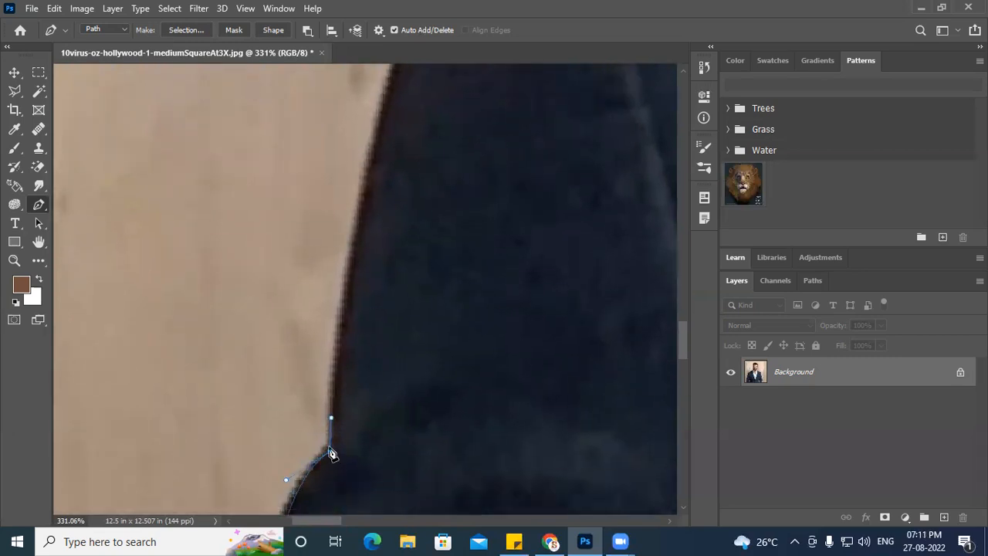
left_click_drag(378, 165, 322, 378)
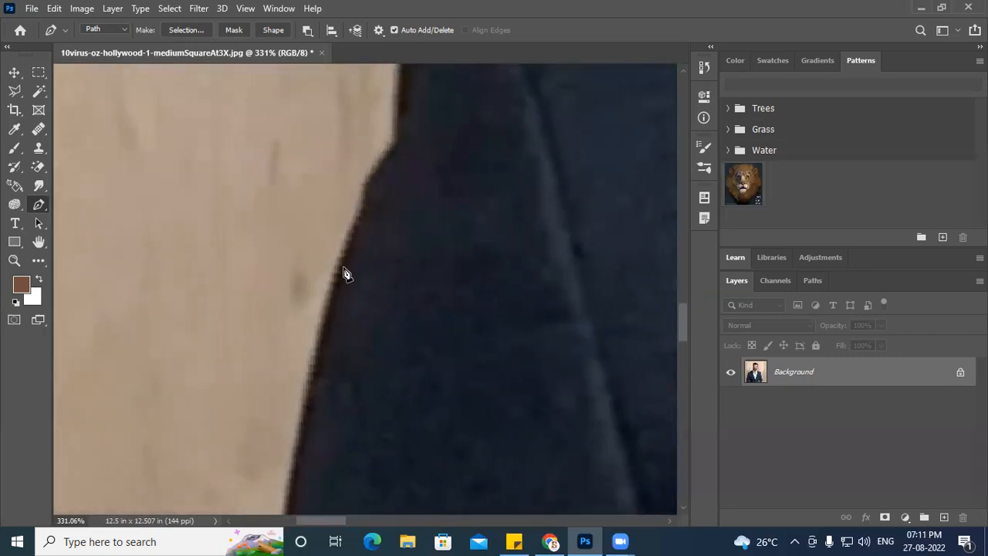
scroll(351, 247, "right", 3)
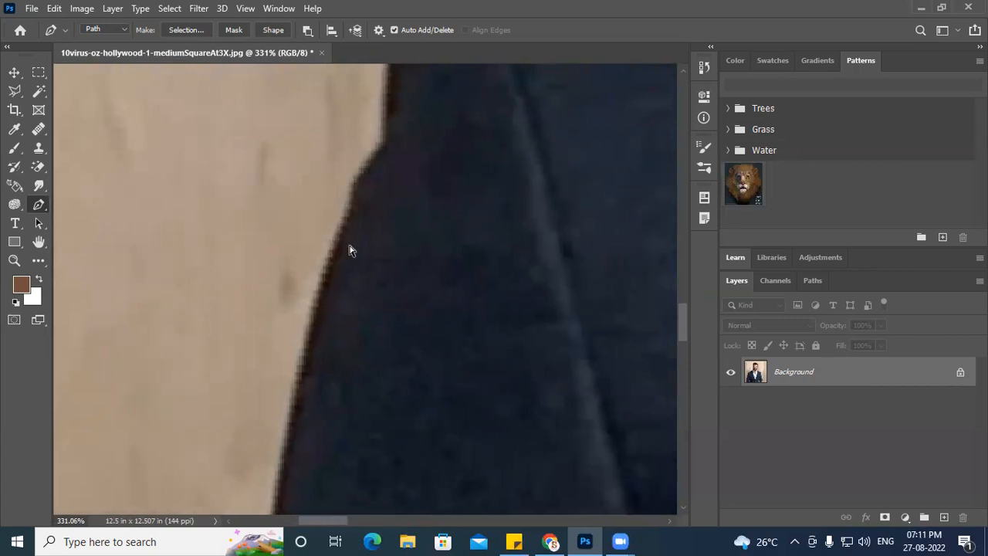
scroll(328, 324, "down", 2)
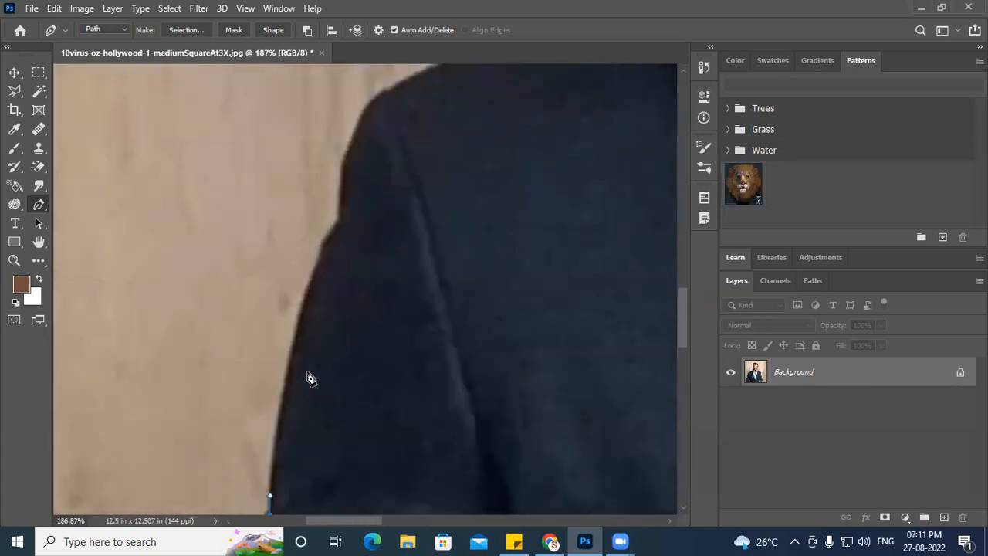
scroll(316, 355, "down", 2)
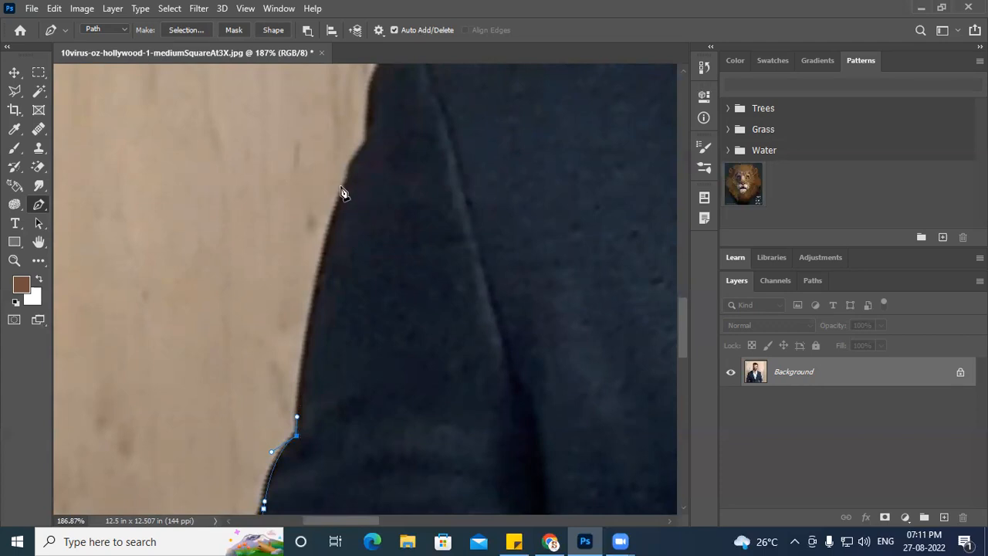
Step: Trace the upper sleeve edge through the notch below the shoulder with smooth anchors, redirecting the outgoing handles along the outline
left_click_drag(346, 183, 374, 124)
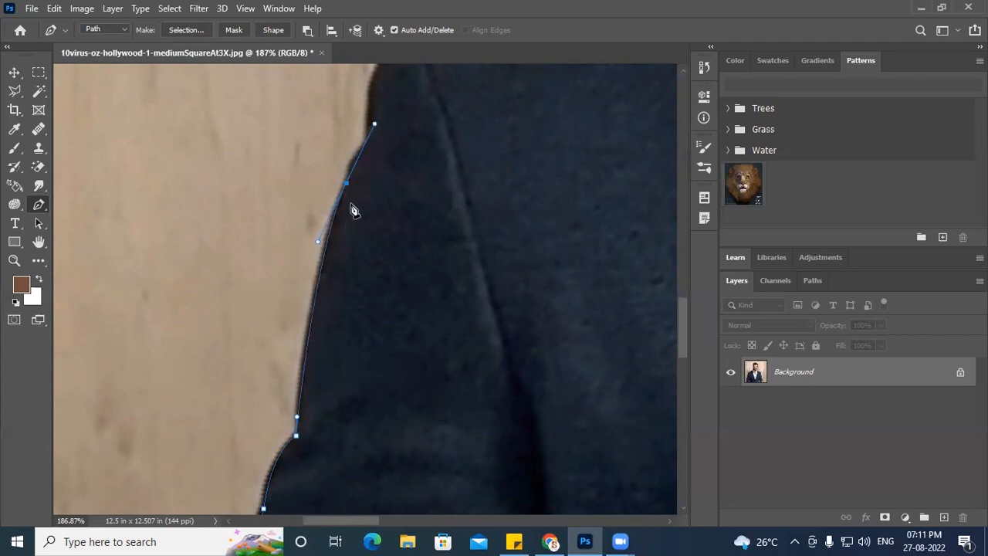
left_click_drag(374, 125, 322, 183)
scroll(355, 181, "left", 2)
scroll(368, 159, "right", 1)
scroll(379, 170, "left", 1)
scroll(390, 192, "up", 3)
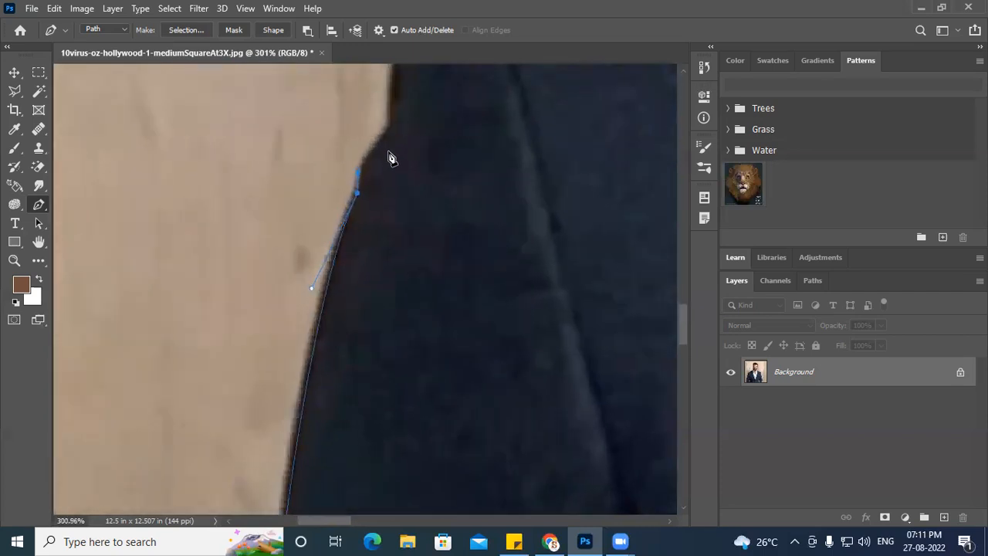
left_click_drag(395, 170, 342, 324)
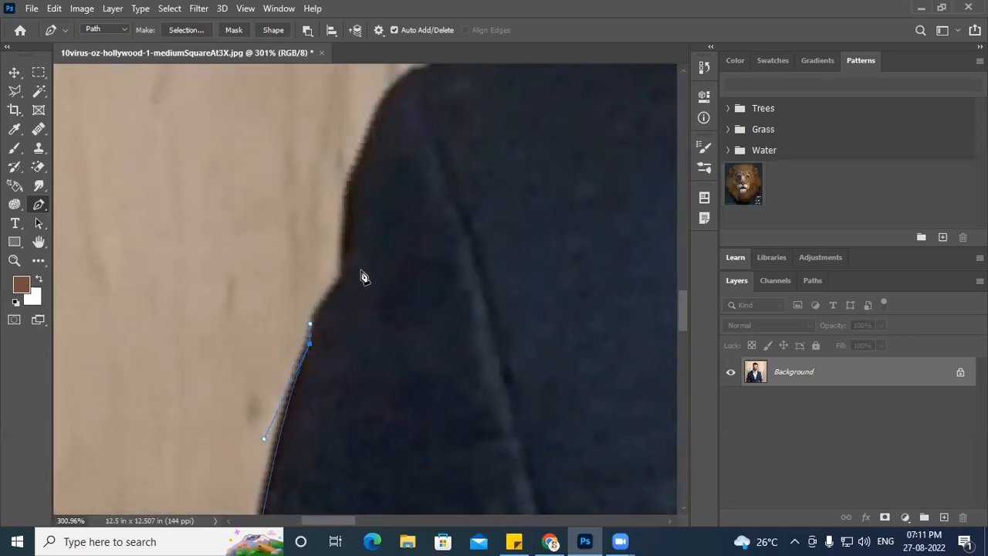
left_click_drag(341, 278, 362, 259)
left_click_drag(363, 259, 318, 401)
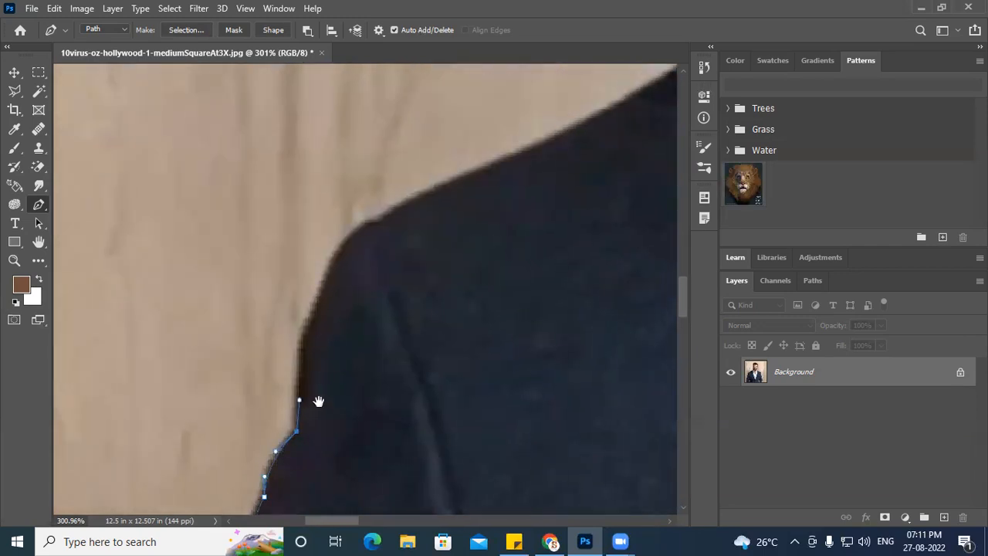
Step: Curve the path around the rounded shoulder corner and extend it onto the shoulder slope
left_click_drag(320, 291, 409, 221)
left_click_drag(385, 286, 177, 412)
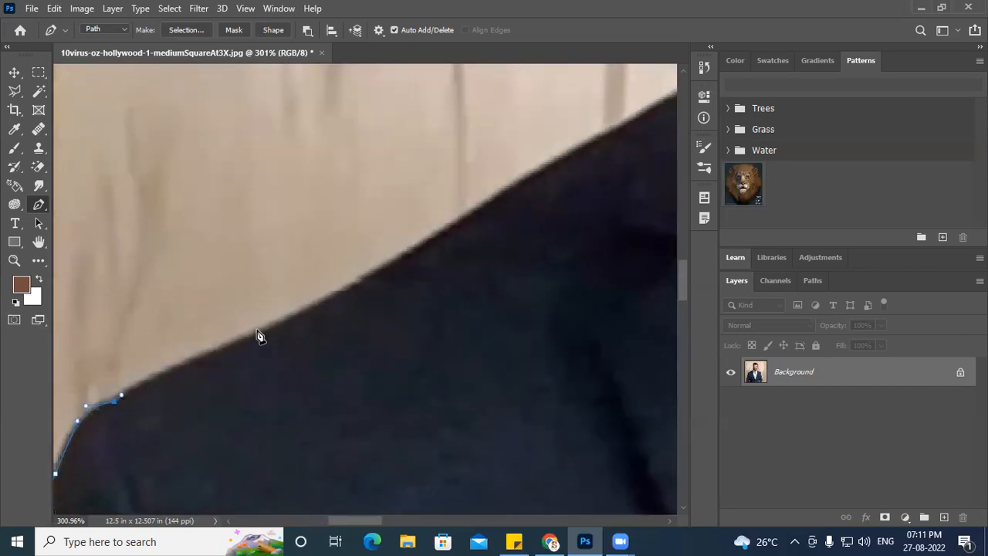
left_click_drag(256, 335, 314, 310)
left_click_drag(571, 170, 144, 434)
Step: Continue the path up the shoulder slope to the jacket's meeting point with the shirt collar, pointing the last handle along the collar
left_click_drag(235, 338, 251, 321)
left_click_drag(342, 272, 338, 271)
mouse_move(362, 214)
left_mouse_down()
mouse_move(376, 200)
mouse_move(371, 206)
left_mouse_up()
key("ctrl+z")
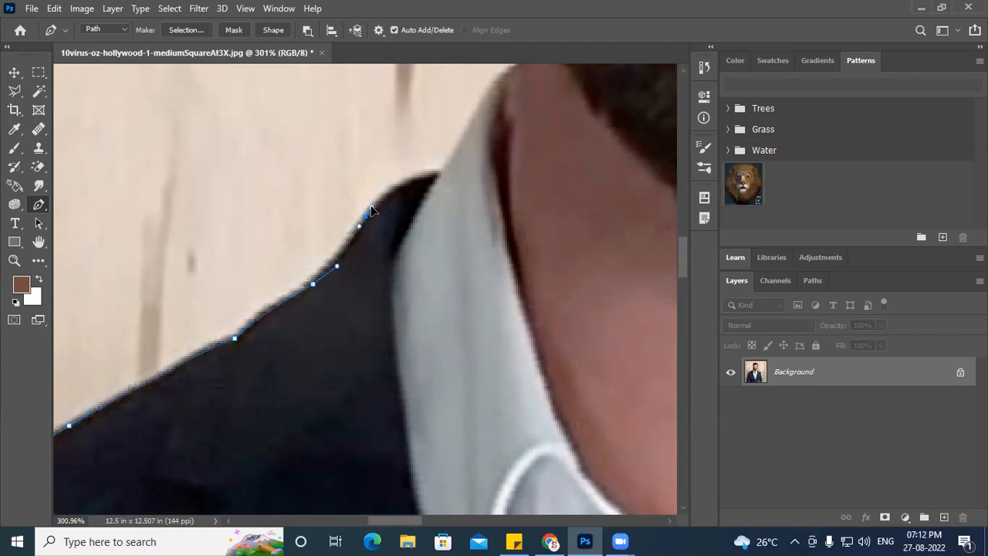
left_click(437, 174)
left_click_drag(466, 177, 379, 346)
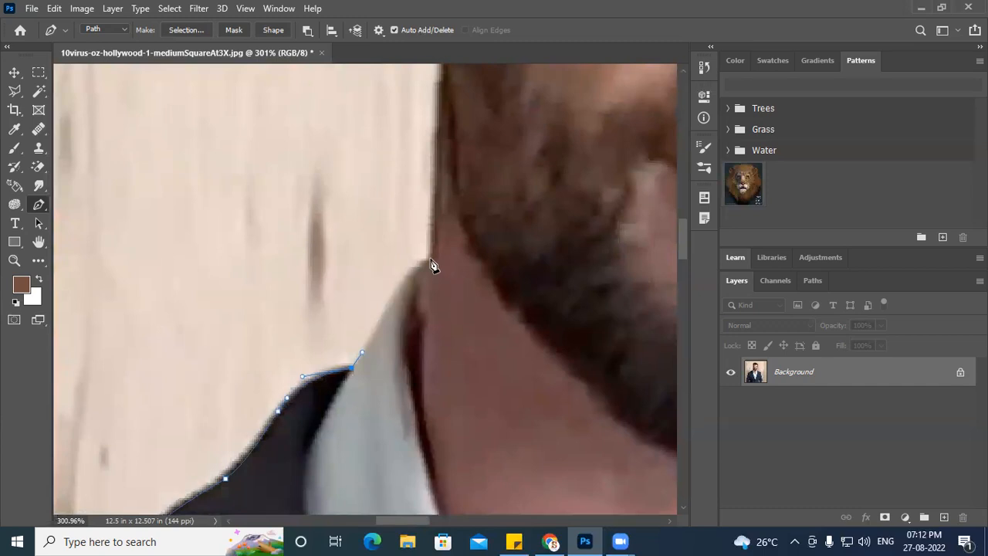
Step: Trace the shirt collar edge to the neck and continue up the neck to the earlobe, redirecting the outgoing handle along the lobe
left_click_drag(434, 258, 429, 238)
left_click_drag(435, 187, 399, 360)
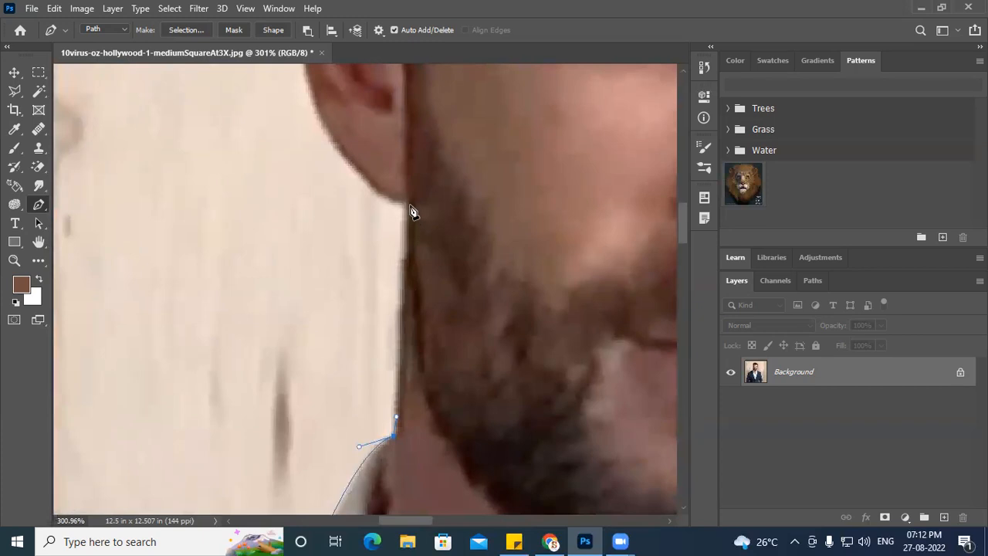
left_click_drag(409, 206, 411, 193)
left_click_drag(367, 164, 422, 314)
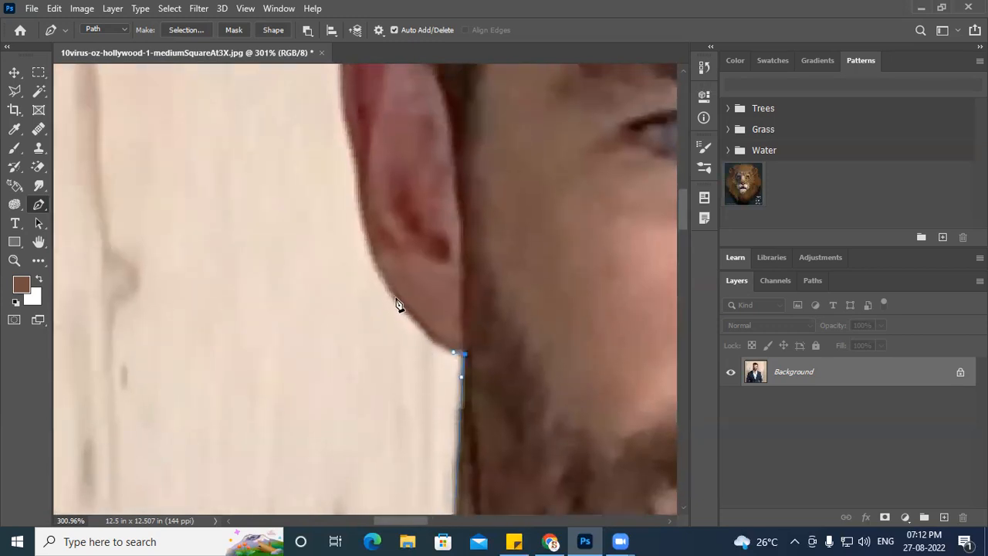
Step: Trace the ear's outer edge from the lobe around its upper rim to the hairline
left_click_drag(378, 268, 370, 256)
left_click_drag(361, 182, 377, 306)
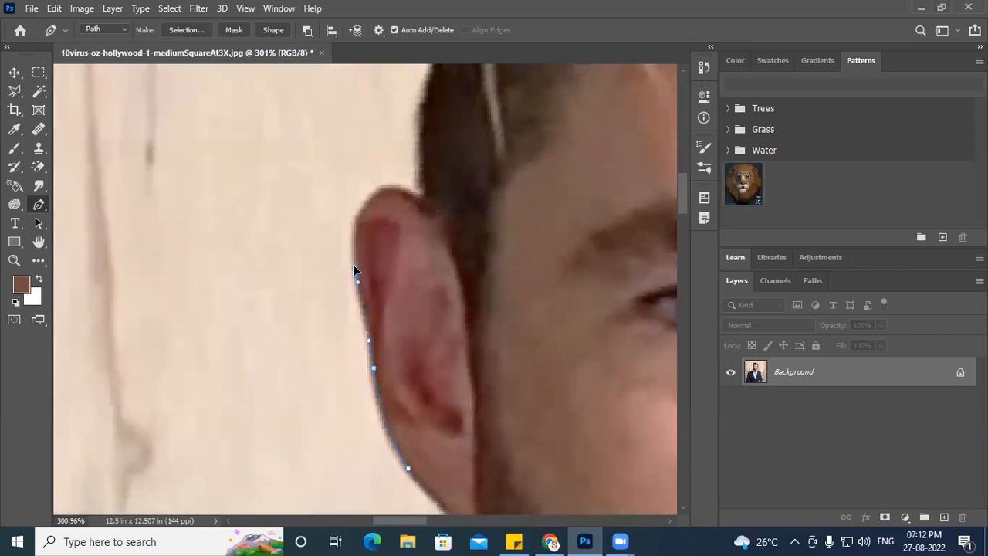
left_click_drag(365, 203, 373, 301)
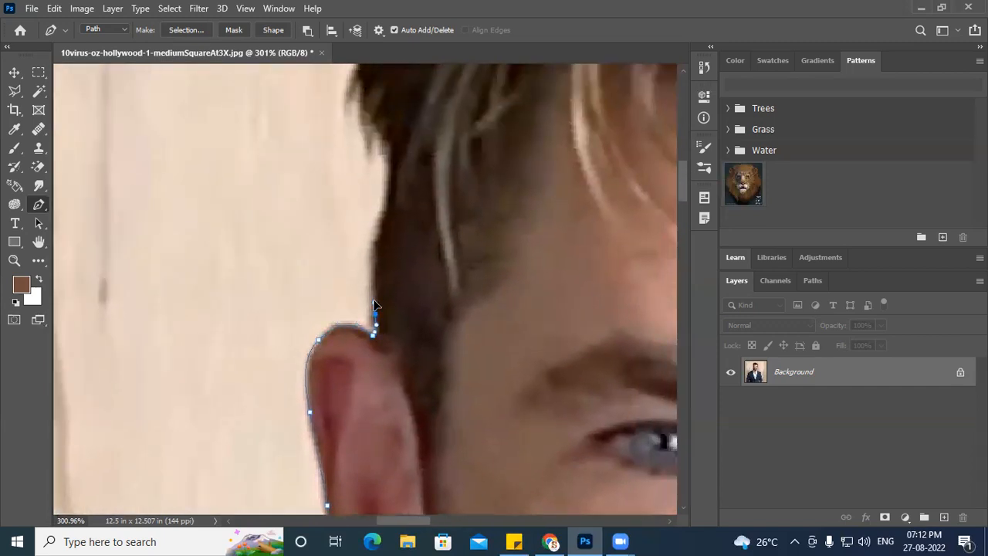
Step: Trace the side hair above the ear, following the pointed tufts up and around the looping curl
left_click(379, 232)
left_click_drag(379, 231, 388, 209)
left_click_drag(390, 157, 355, 364)
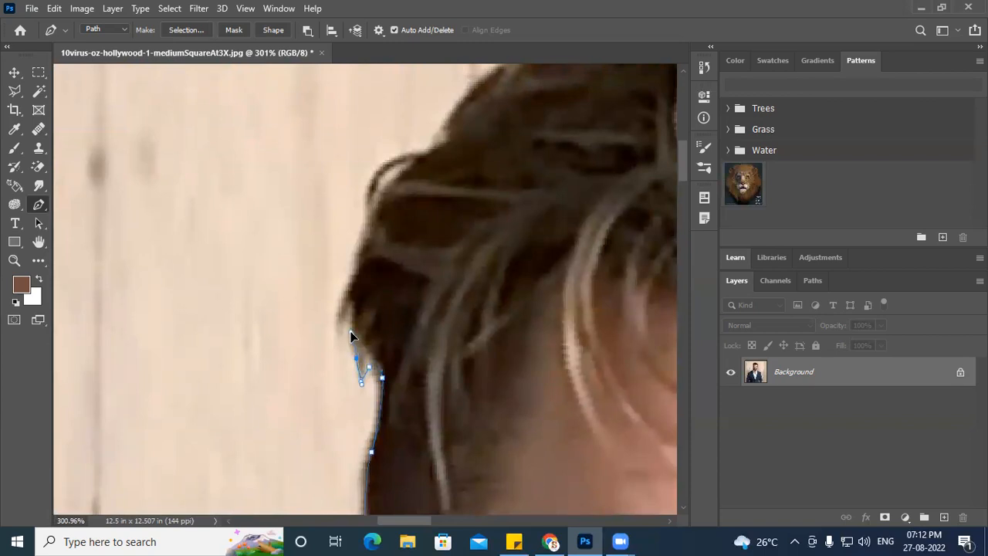
left_click(352, 308)
left_click(337, 345)
left_click_drag(353, 274, 367, 256)
left_click(372, 198)
left_click_drag(369, 181, 347, 388)
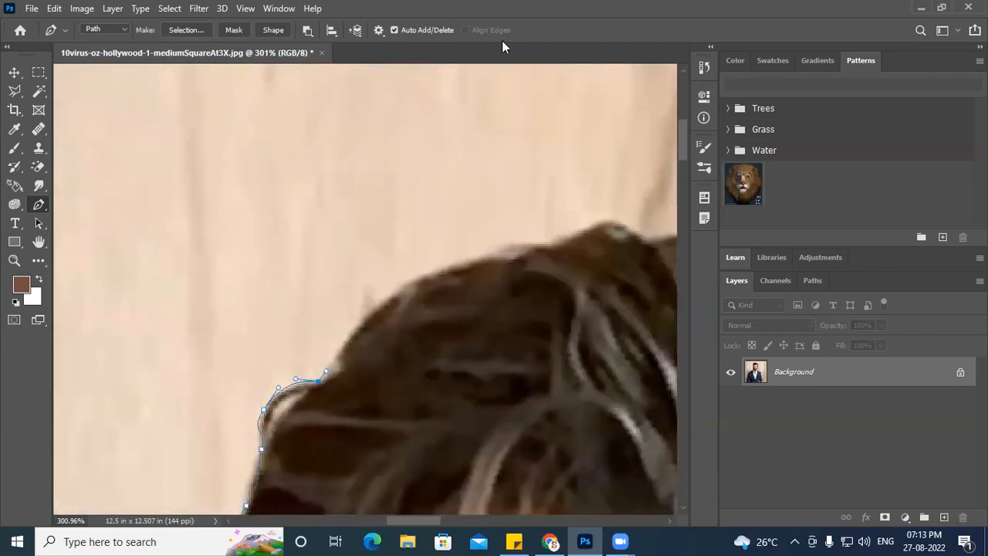
Step: Extend the path over the rising hair edge and across the crown of the head with smooth anchors
left_click_drag(356, 335, 368, 317)
left_click_drag(418, 278, 437, 267)
left_click_drag(492, 251, 260, 262)
left_click_drag(336, 218, 501, 237)
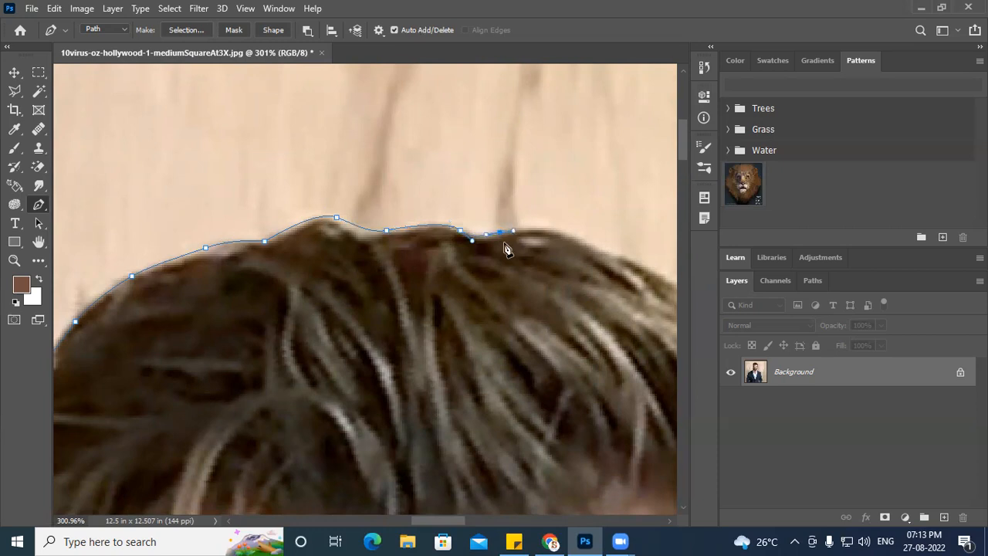
Step: Trace the hair's downward curve on the far side of the crown to the base of the first stray strand
left_click_drag(567, 232, 283, 224)
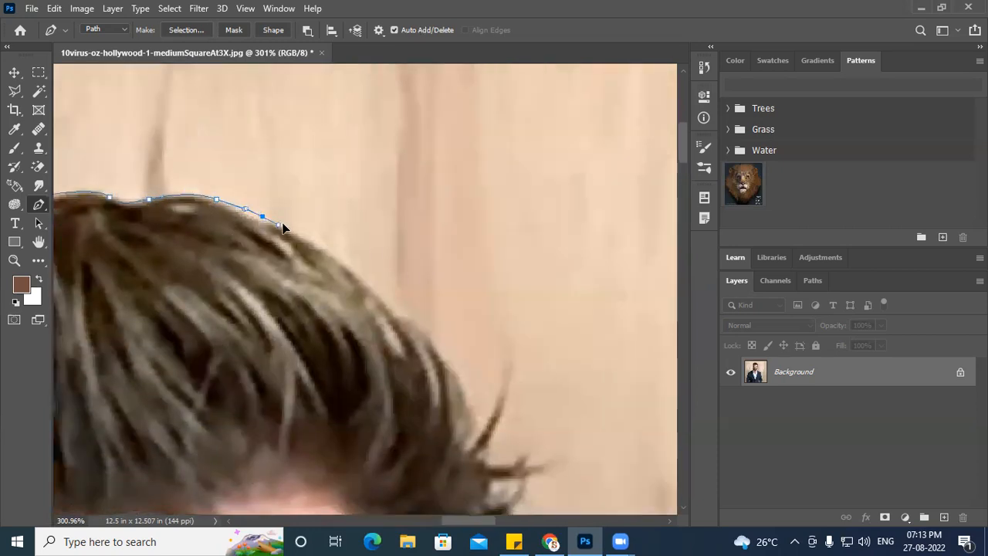
left_click_drag(375, 291, 395, 307)
left_click_drag(453, 373, 454, 373)
left_click_drag(470, 417, 450, 262)
left_click(461, 280)
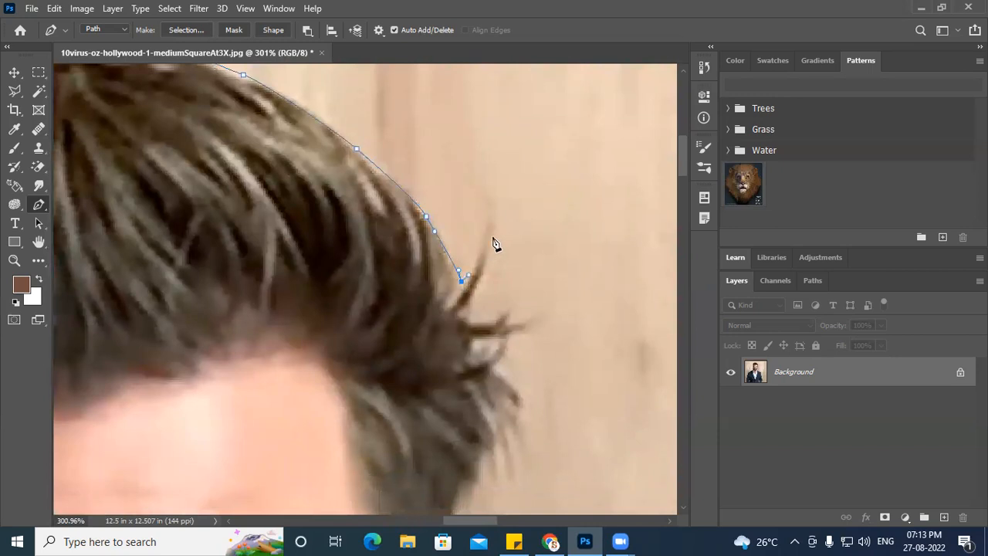
Step: Outline the thin upright strand and the protruding hair tufts beside the temple
left_click_drag(486, 206, 493, 241)
left_click_drag(469, 299, 548, 307)
key("ctrl+z")
left_click_drag(509, 338, 479, 372)
left_click_drag(524, 398, 523, 411)
scroll(523, 418, "down", 5)
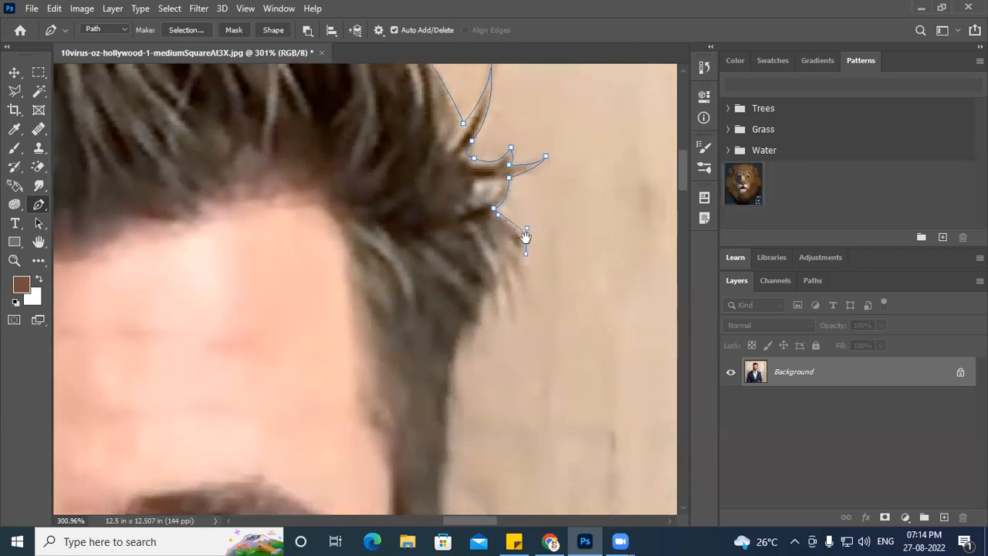
Step: Trace the downward-pointing hair wisps and bring the path back to the hair edge above the sideburn
left_click(513, 239)
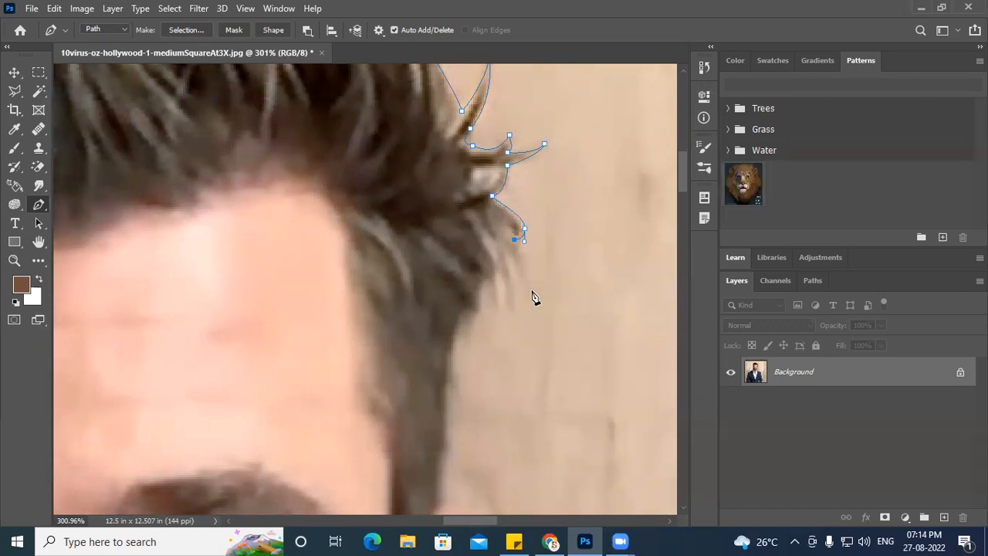
left_click_drag(522, 284, 509, 262)
left_click_drag(506, 317, 510, 302)
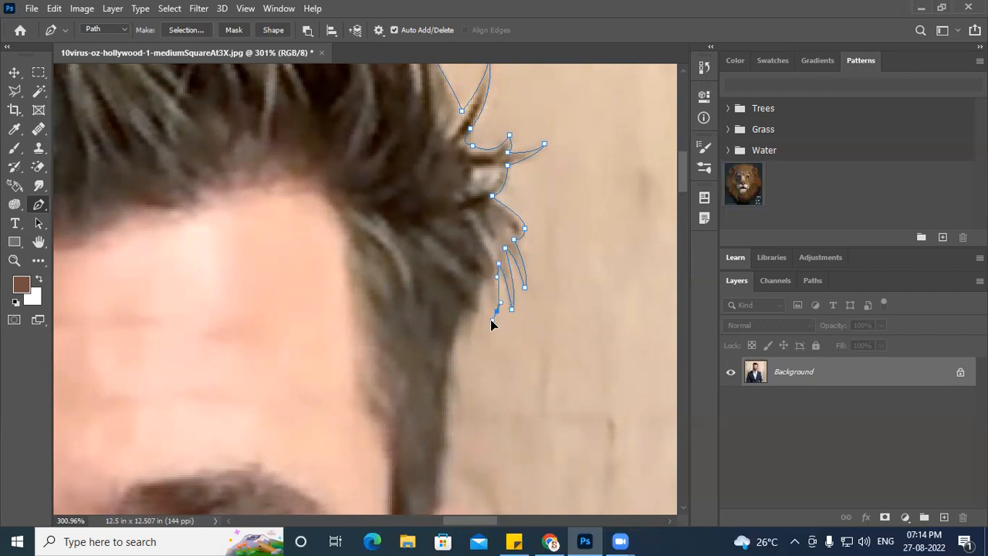
left_click_drag(493, 303, 499, 206)
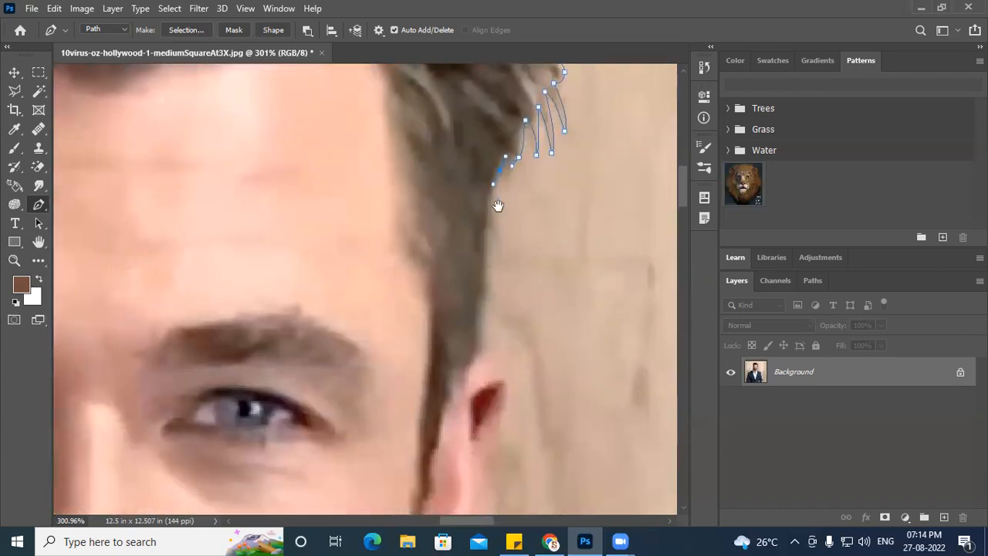
Step: Trace the side hair down to the second ear and curve the path around the ear's upper rim
left_click(483, 264)
left_click(479, 319)
left_click(478, 347)
left_click_drag(509, 363, 628, 239)
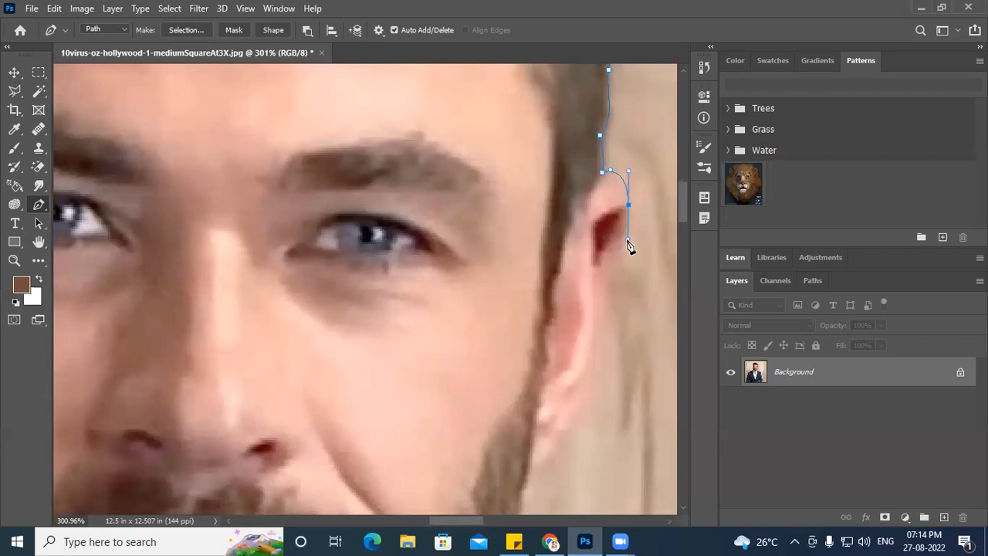
left_click_drag(613, 304, 386, 309)
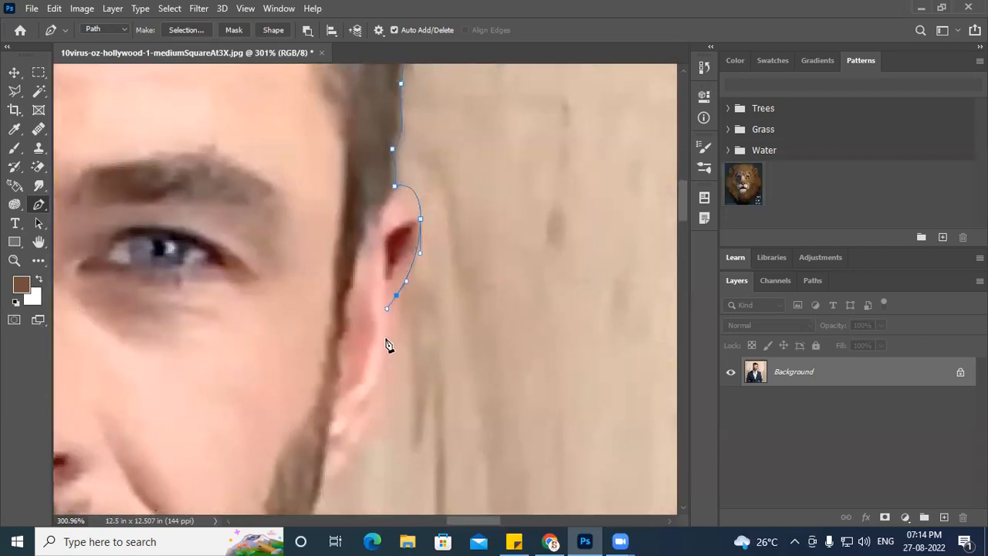
left_click_drag(440, 341, 559, 207)
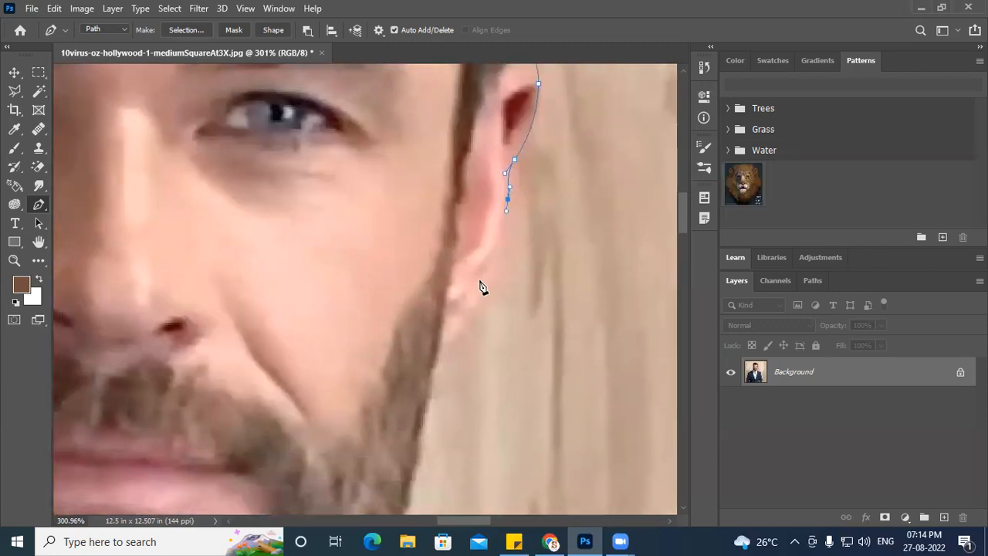
left_click_drag(468, 280, 470, 285)
scroll(517, 322, "right", 2)
scroll(517, 320, "down", 3)
key("ctrl+z")
key("ctrl+z")
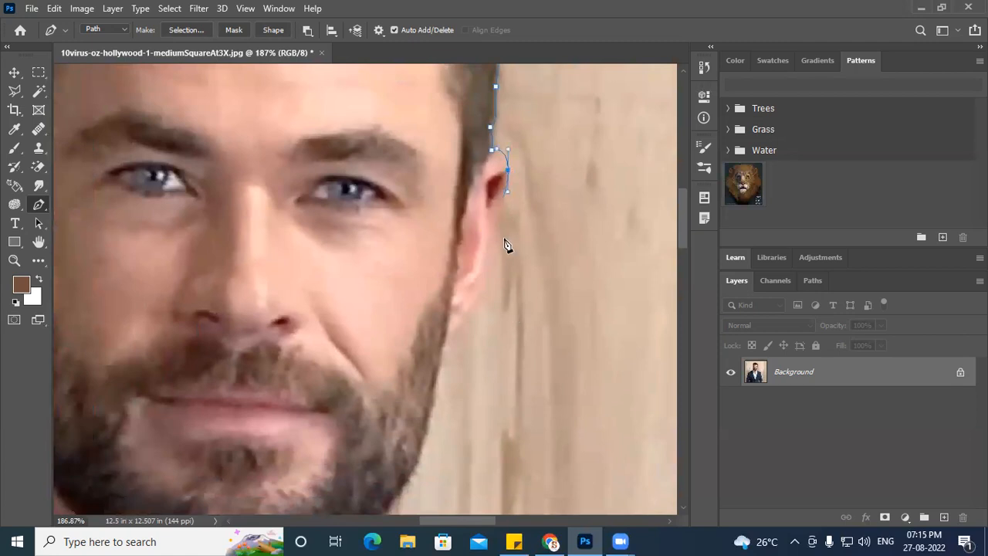
Step: Trace the second ear's outer edge down to the lobe's junction with the beard and point the outgoing handle down the jaw
left_click_drag(479, 288, 467, 308)
left_click(447, 338)
left_click_drag(435, 336, 431, 338)
scroll(442, 368, "up", 3)
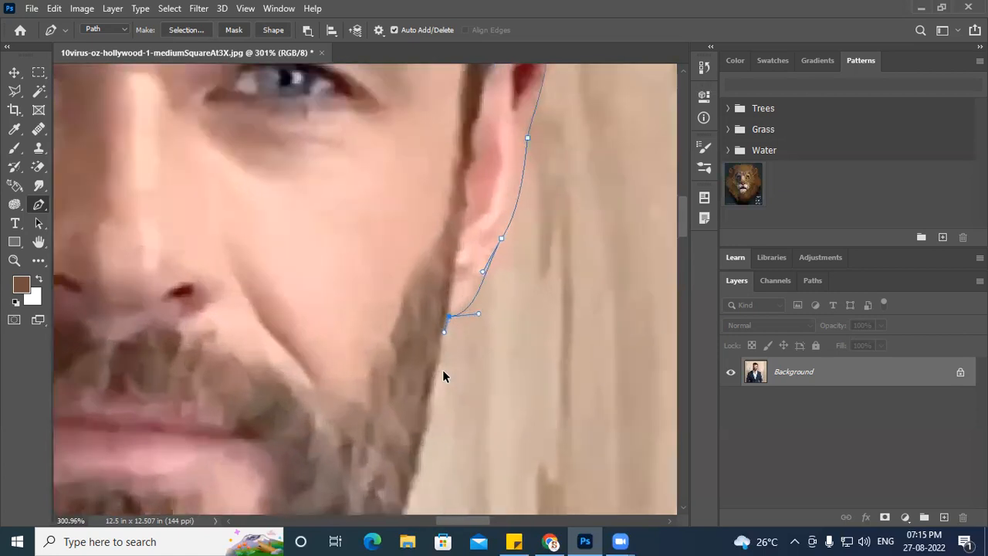
Step: Trace the beard edge down the jaw to the neck and redirect the outgoing handle down the neck
left_click_drag(488, 313, 531, 134)
left_click_drag(488, 238, 479, 273)
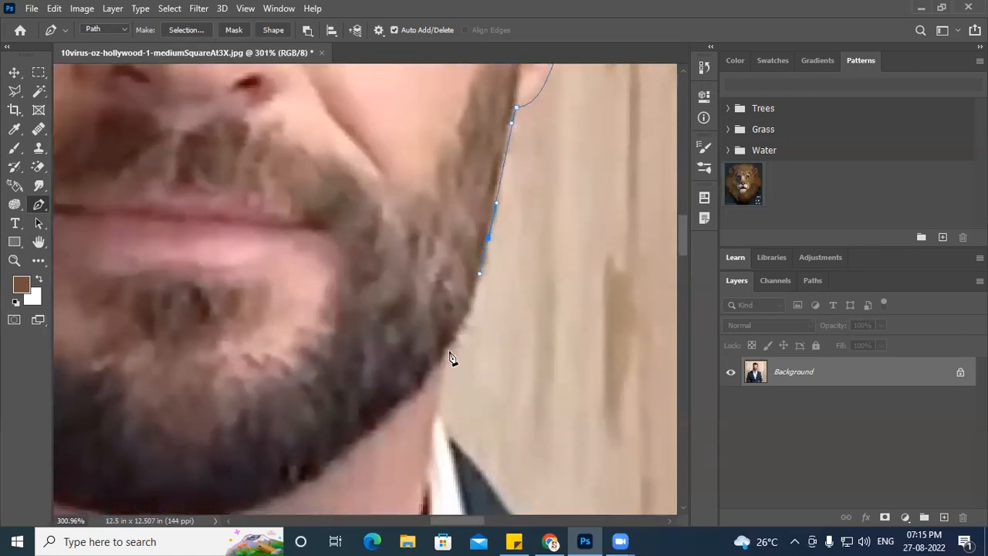
left_click_drag(442, 352, 451, 234)
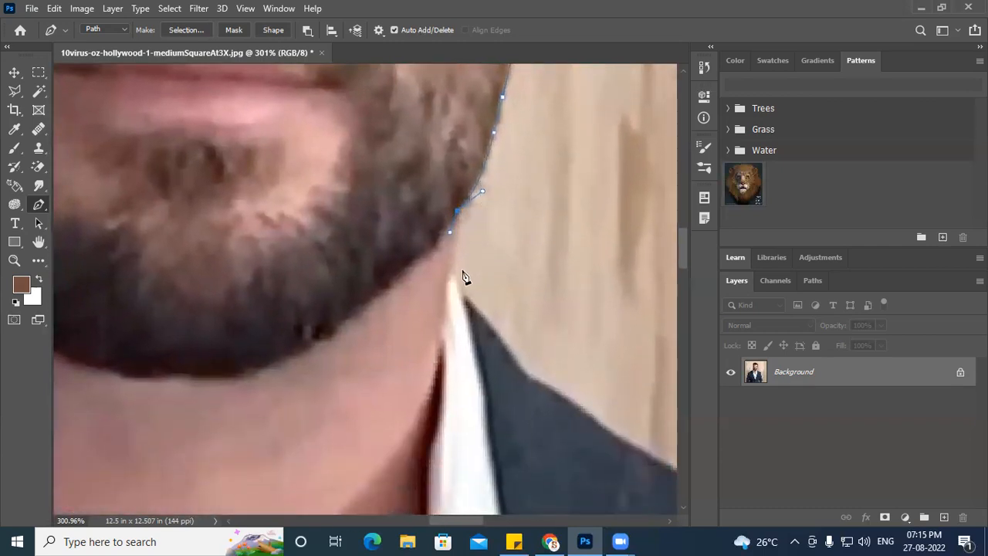
Step: Continue the path past the neck and shirt collar, then down the second shoulder's slope with smooth anchors
left_click_drag(445, 269, 470, 306)
left_click_drag(528, 378, 550, 385)
left_click_drag(606, 432, 350, 244)
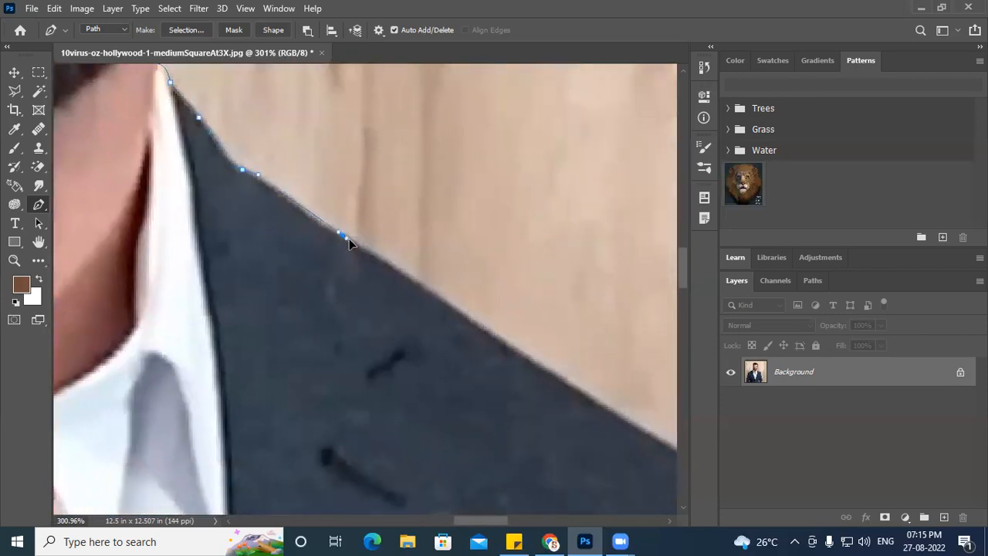
left_click_drag(462, 315, 483, 333)
left_click_drag(557, 384, 258, 194)
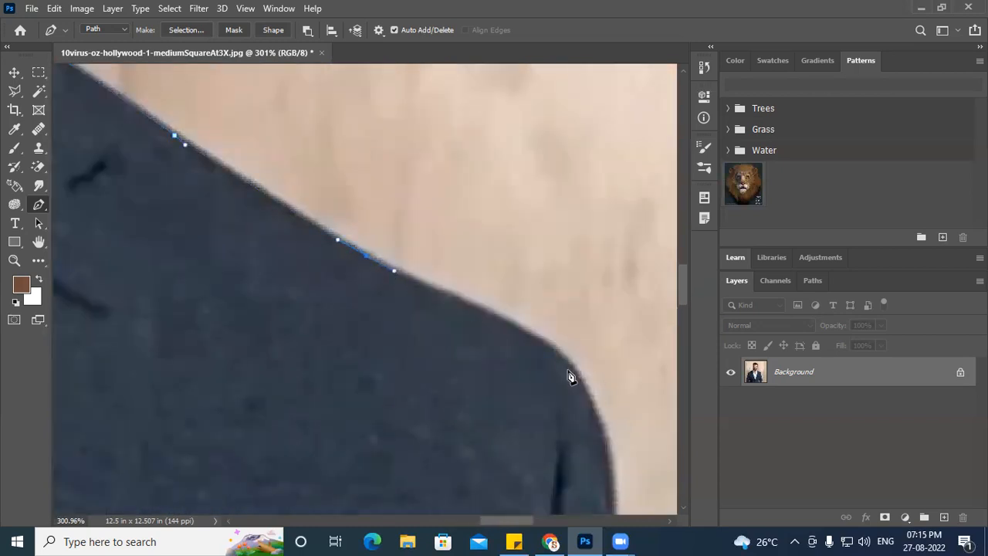
Step: Curve the path around the second shoulder's rounded corner and down the upper sleeve
left_click_drag(554, 348, 575, 372)
left_click_drag(606, 463, 560, 204)
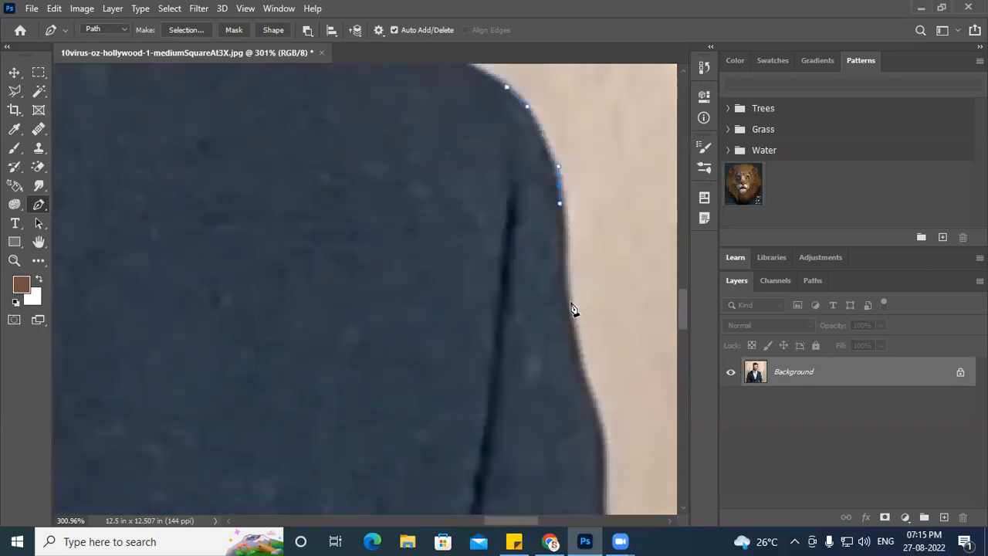
left_click_drag(567, 293, 567, 314)
left_click_drag(594, 409, 551, 105)
Step: Trace the second sleeve's edge through its next two notches, redirecting the outgoing handles along the folds
left_click_drag(551, 237, 551, 237)
left_click_drag(559, 341, 557, 408)
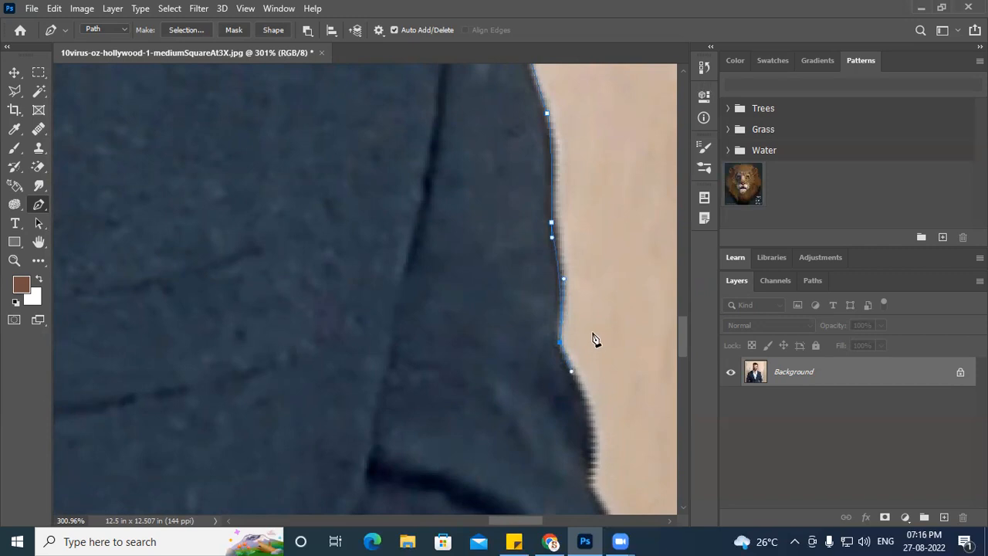
left_click_drag(608, 348, 509, 185)
left_click_drag(486, 309, 502, 347)
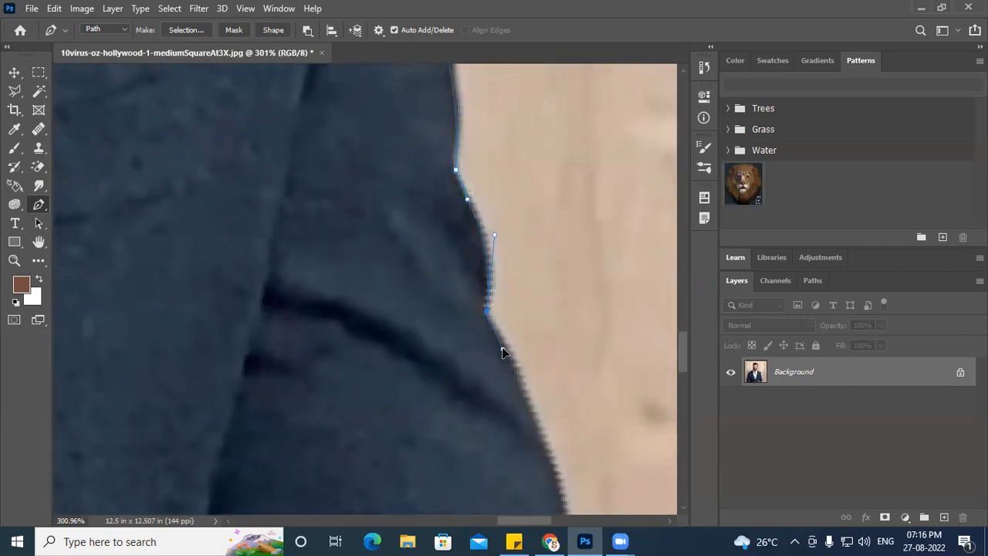
Step: Extend the path down the second sleeve's long bulge to the next fold and direct the outgoing handle along the fold
scroll(510, 363, "down", 3)
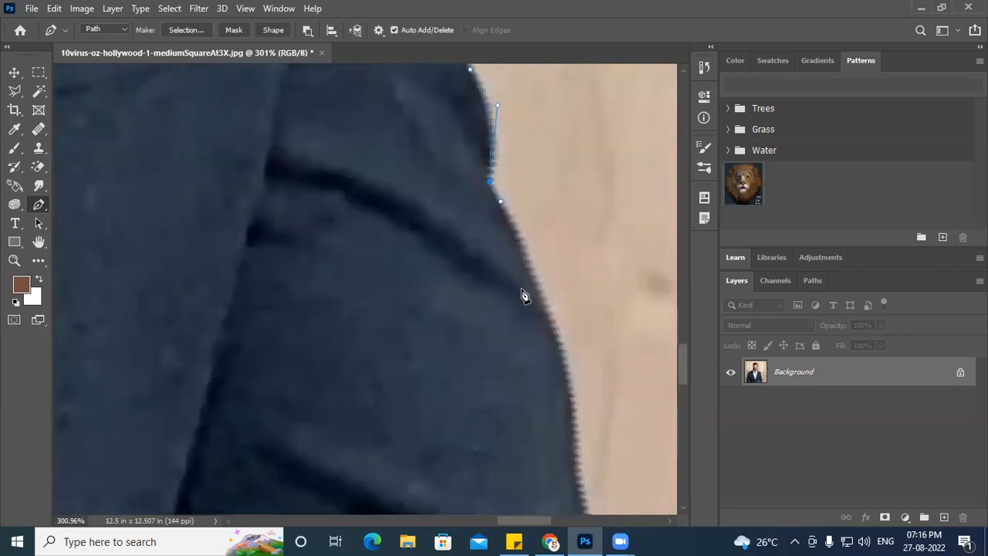
left_click(543, 309)
left_click_drag(572, 413, 574, 449)
left_click_drag(586, 365, 558, 193)
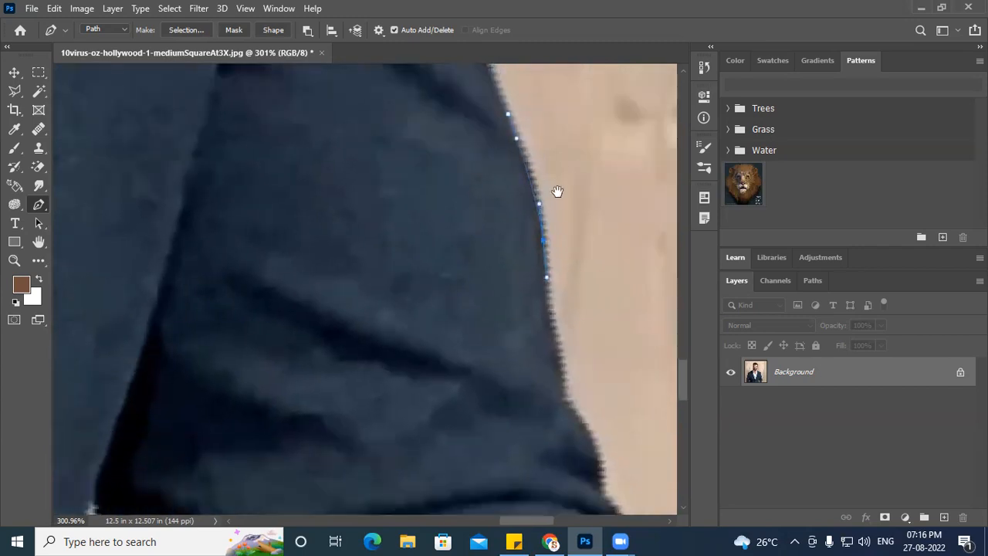
left_click(559, 352)
left_click(563, 399)
left_click_drag(588, 351, 550, 164)
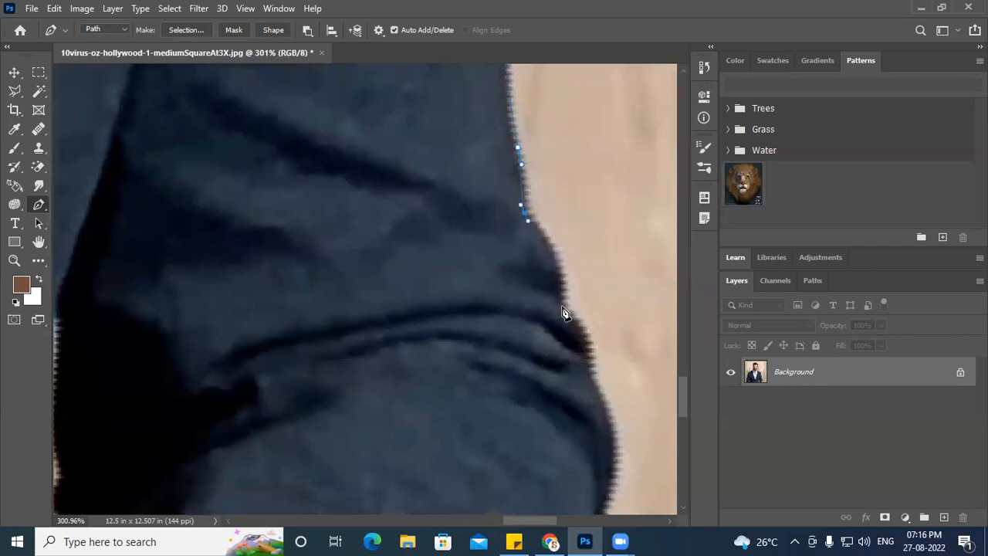
Step: Trace the second sleeve past the elbow folds and around its bulge, then start down the forearm's outer edge
left_click_drag(564, 309, 577, 238)
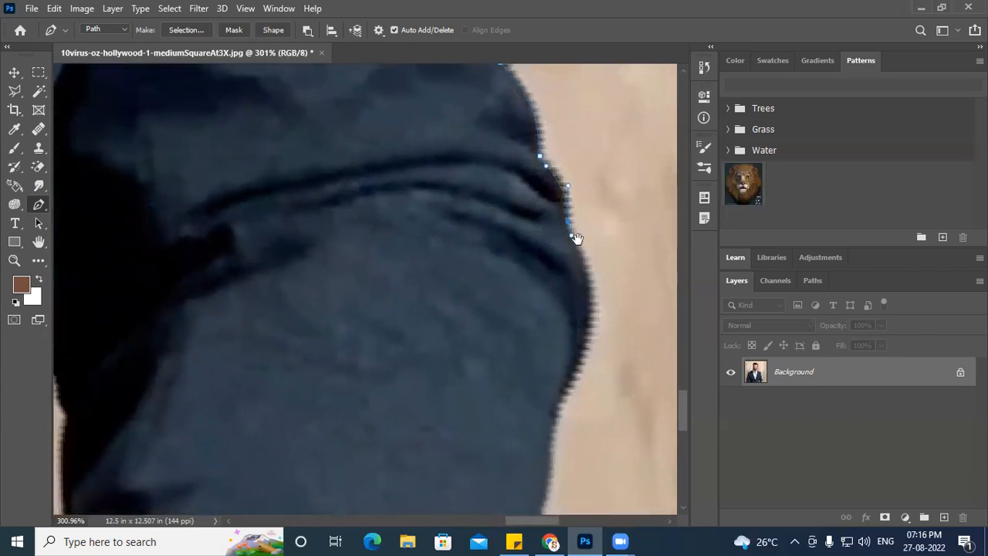
left_click_drag(574, 369, 593, 185)
left_click_drag(575, 245, 581, 281)
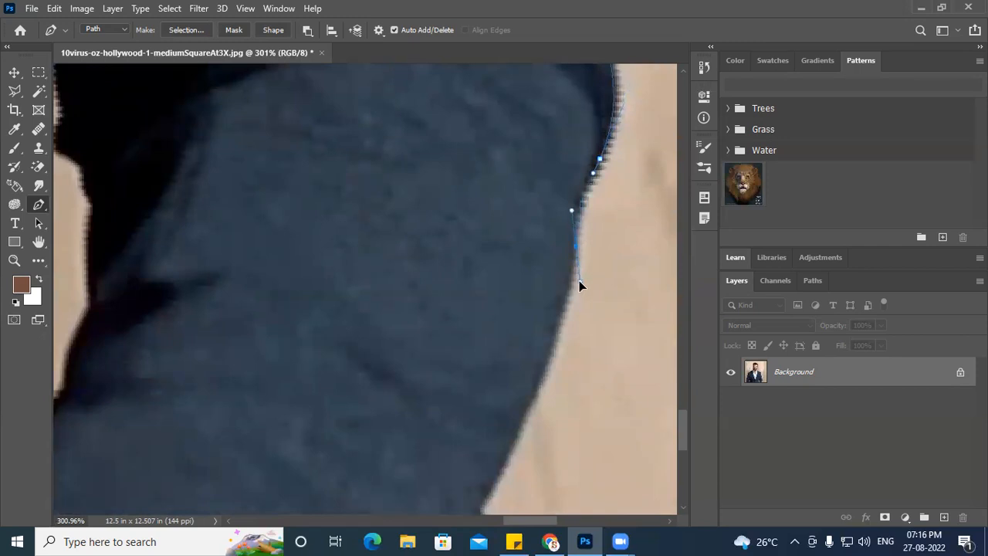
left_click(574, 262)
left_click_drag(568, 288, 581, 159)
mouse_move(561, 219)
left_mouse_down()
mouse_move(574, 214)
mouse_move(561, 219)
left_mouse_up()
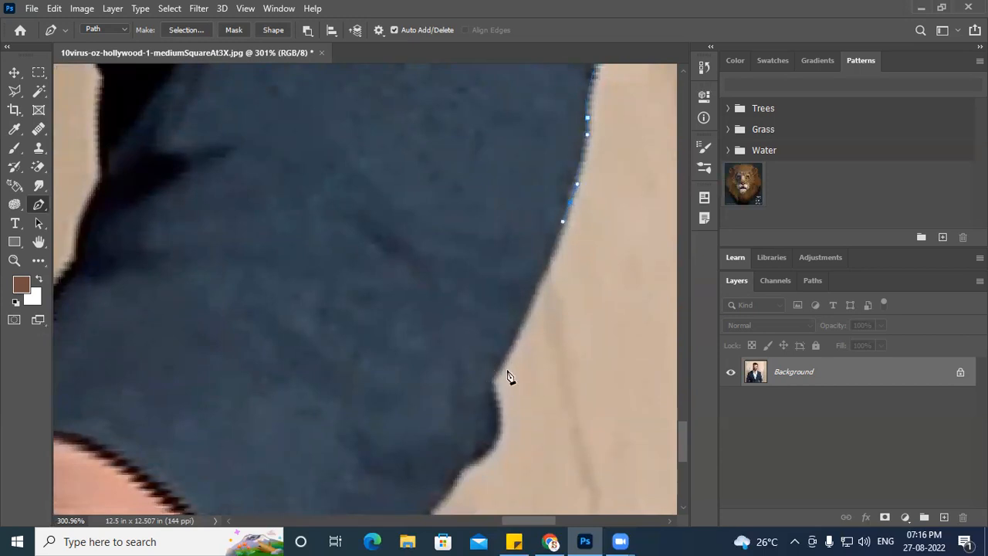
Step: Continue the path down the second forearm, around the small bump in the sleeve, to the photo's bottom edge
left_click(509, 345)
left_click(492, 383)
left_click_drag(466, 468, 411, 485)
left_click_drag(452, 469, 525, 261)
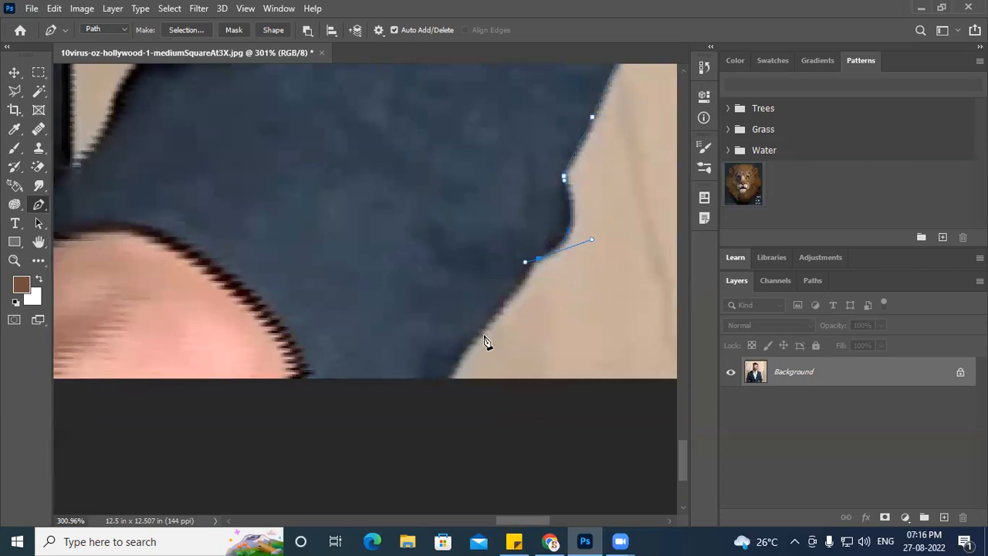
left_click_drag(473, 341, 458, 358)
left_click(448, 382)
Step: Close the path along the photo's bottom edge at the starting anchor below the first sleeve
scroll(423, 322, "right", 2)
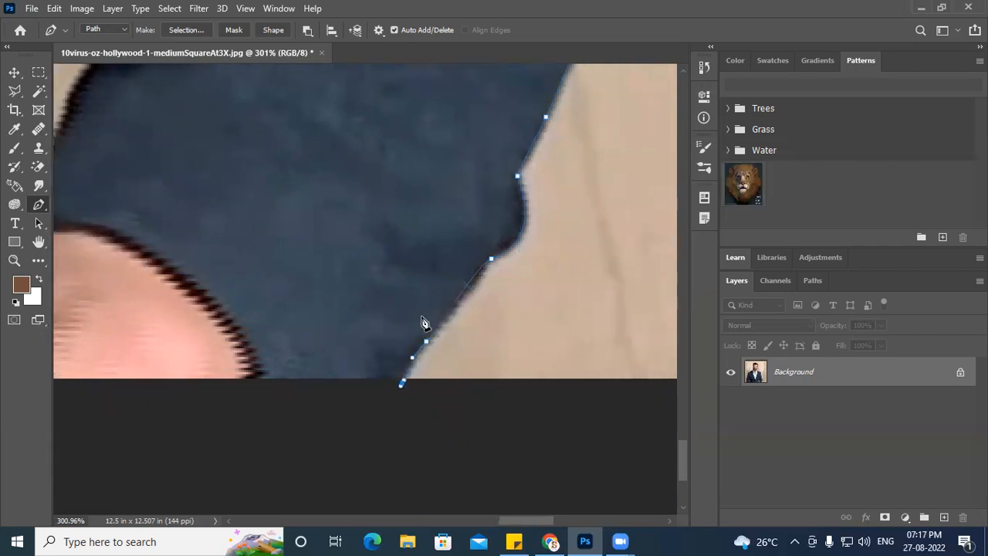
scroll(425, 324, "down", 3)
left_click_drag(375, 311, 584, 315)
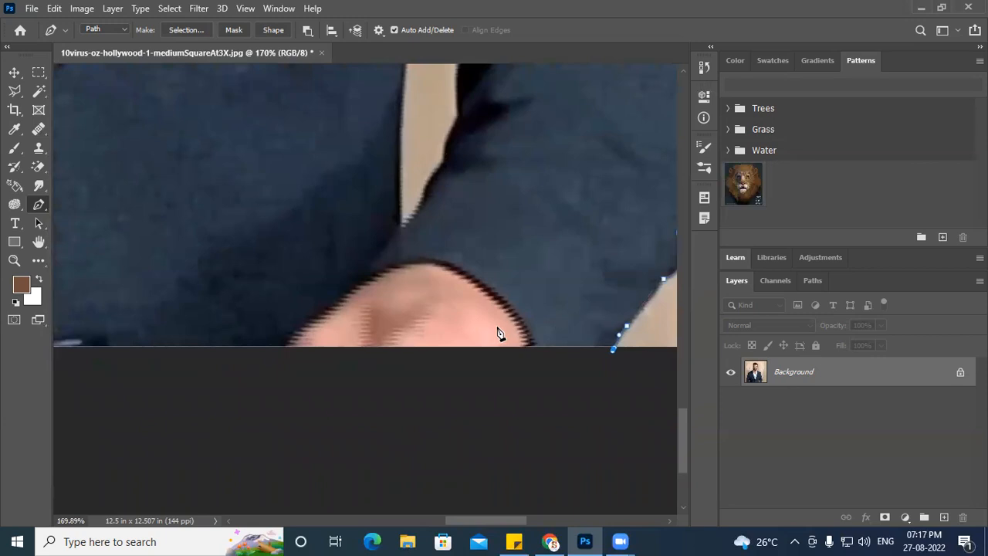
left_click_drag(500, 332, 665, 337)
left_click_drag(458, 342, 656, 337)
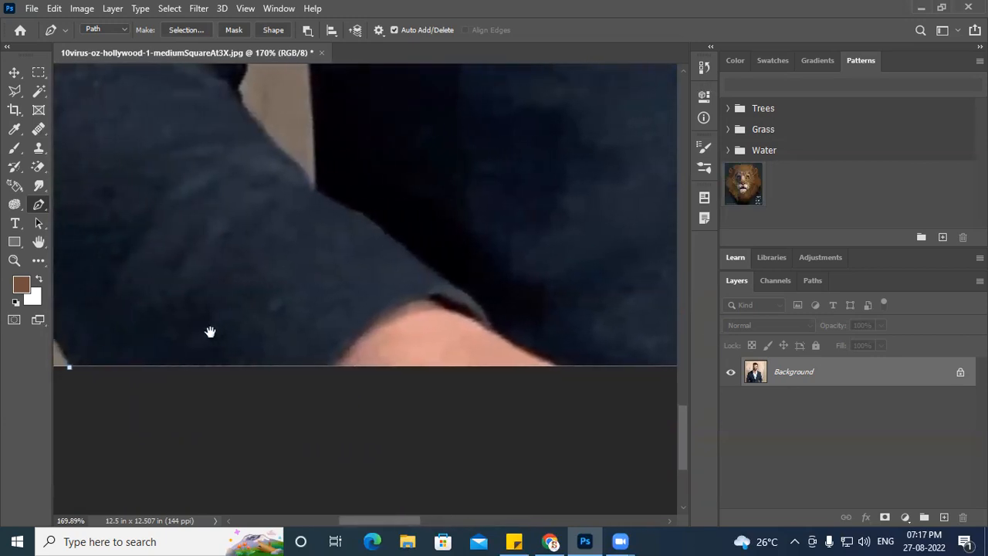
left_click_drag(210, 331, 494, 338)
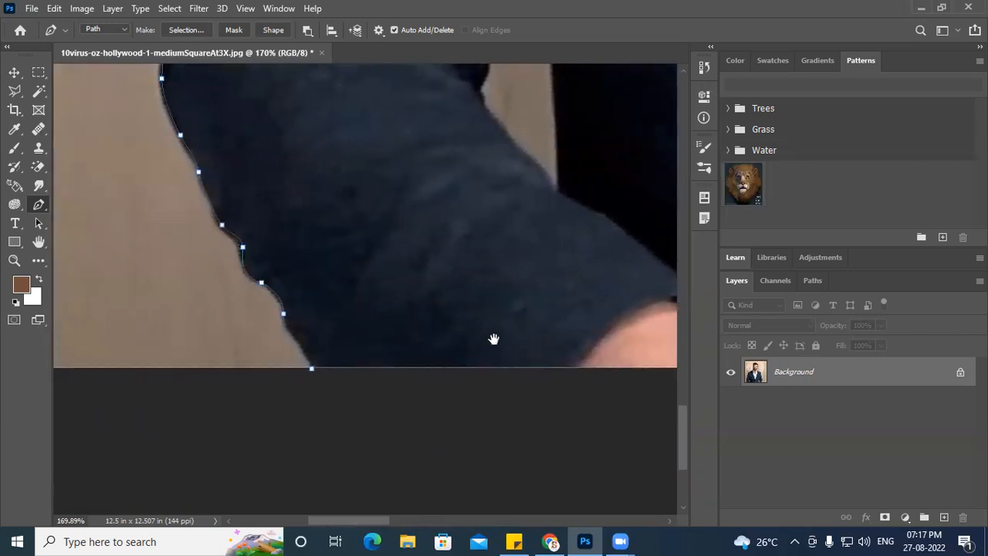
left_click(312, 371)
scroll(371, 375, "down", 5)
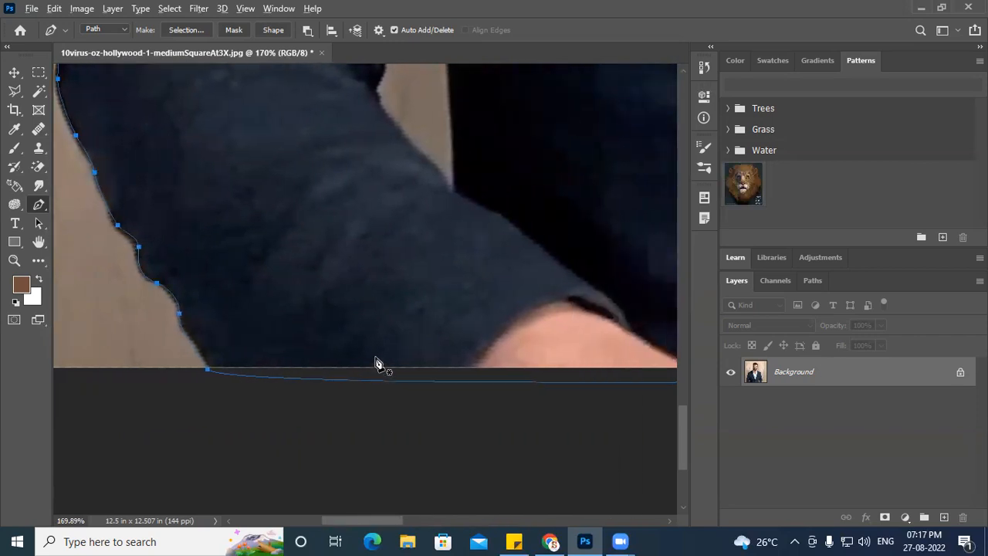
scroll(383, 345, "down", 3)
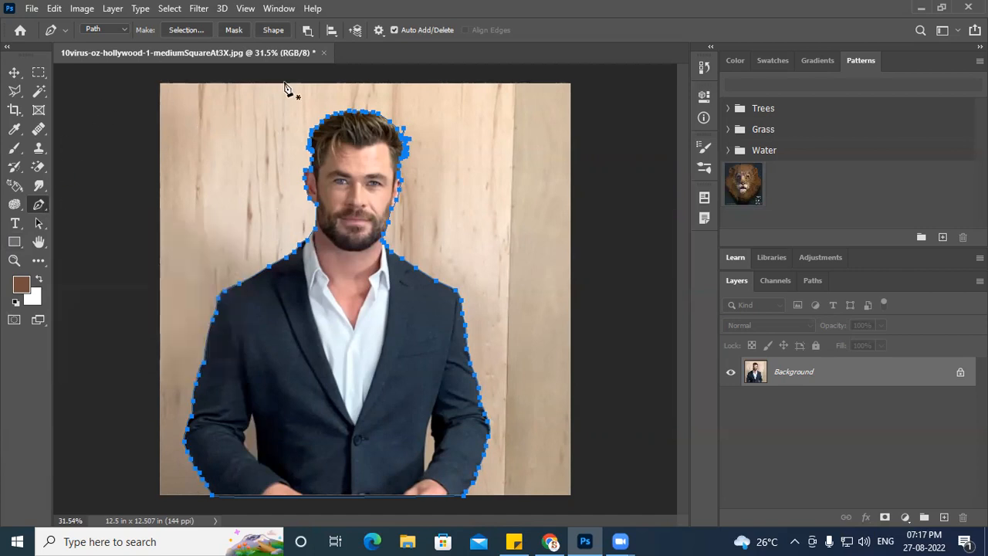
Step: Try loading the closed outline path as a selection and undo the conversion
left_click(307, 32)
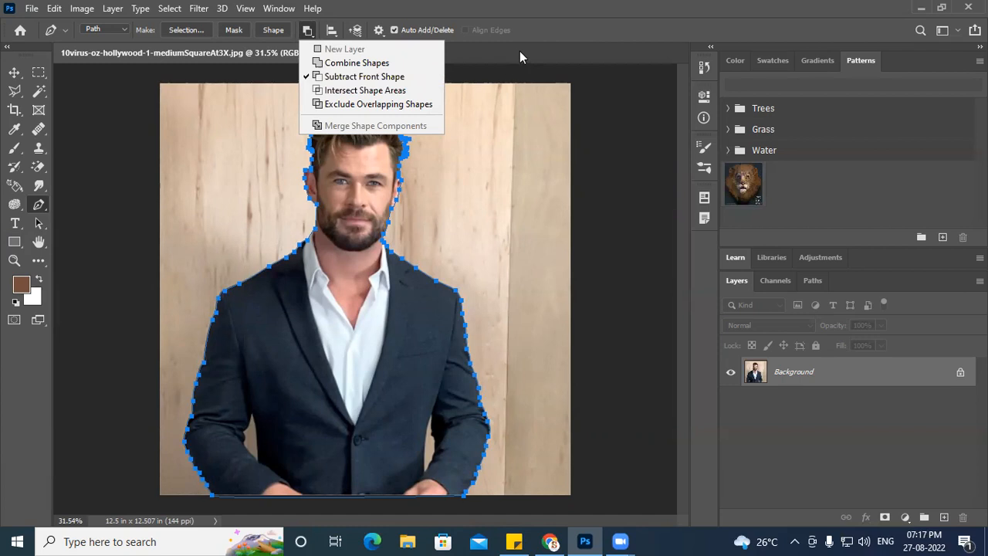
left_click(563, 6)
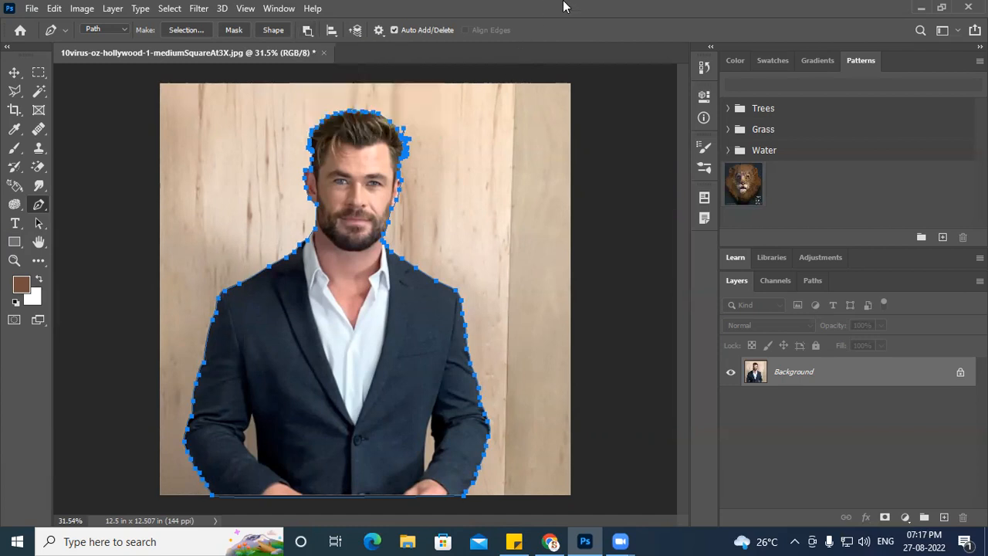
key("ctrl+Return")
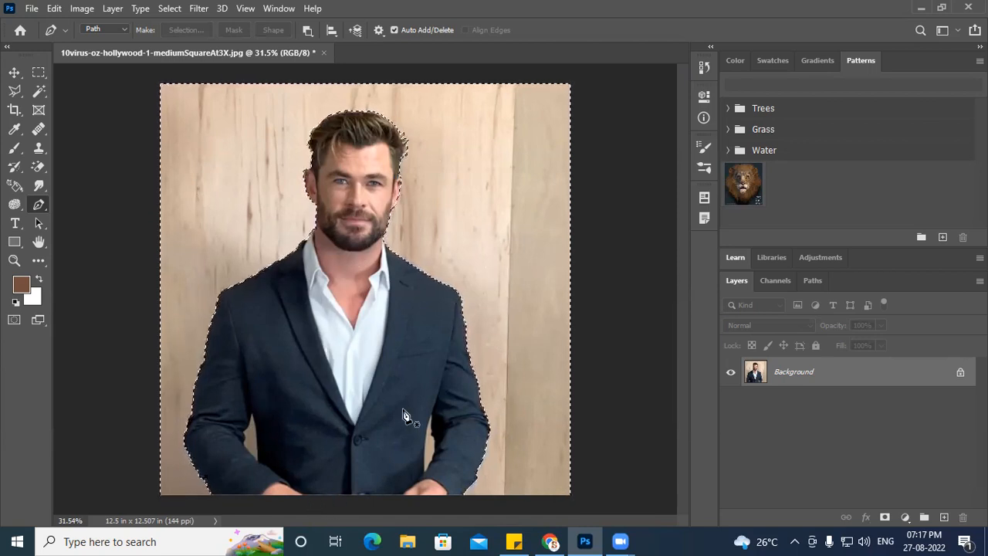
key("ctrl+z")
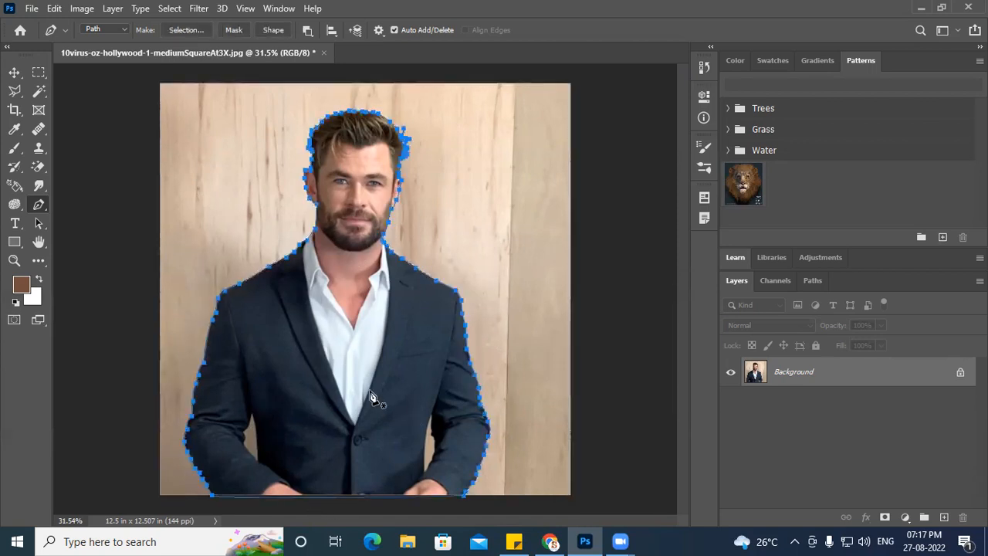
Step: Convert the outline path to a selection with Make Selection
scroll(266, 355, "up", 3)
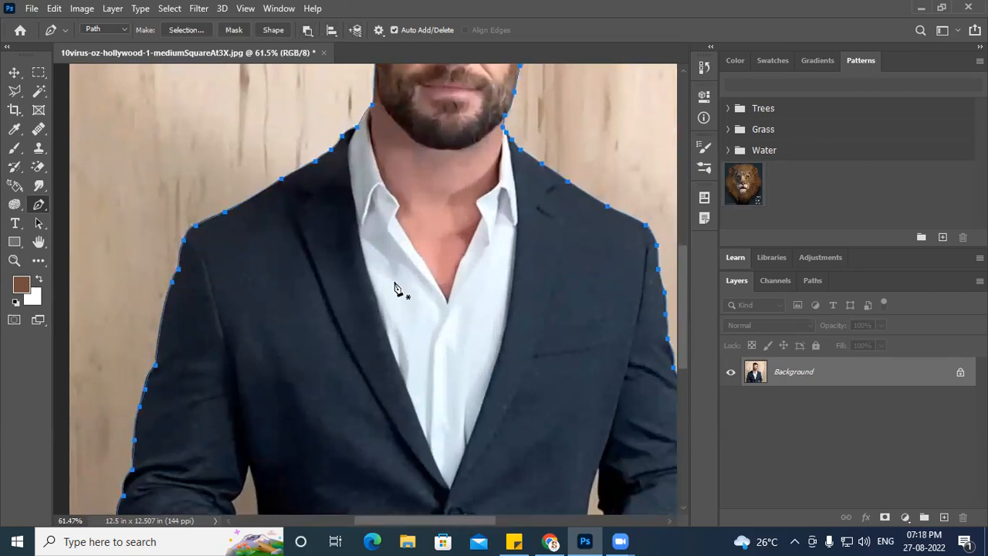
scroll(402, 323, "down", 4)
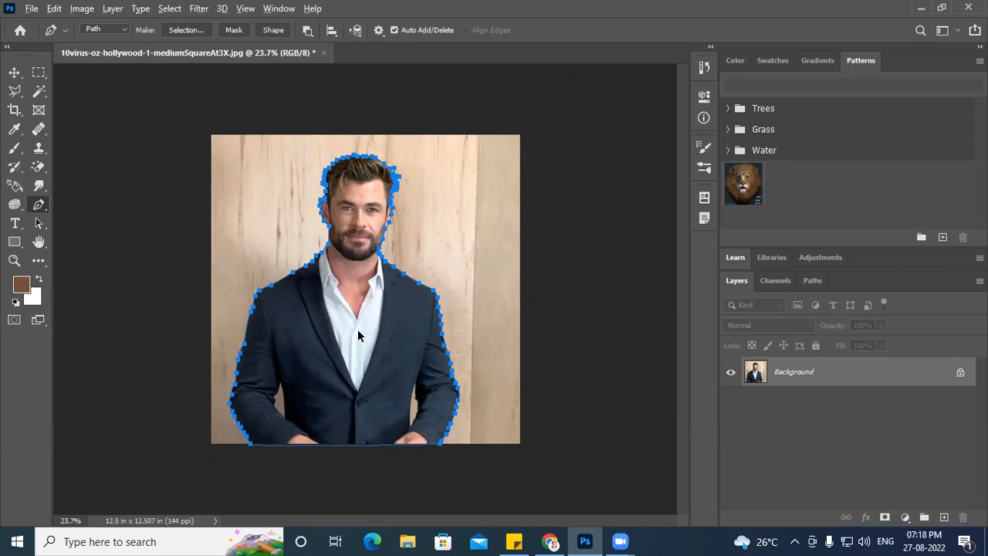
scroll(357, 329, "up", 2)
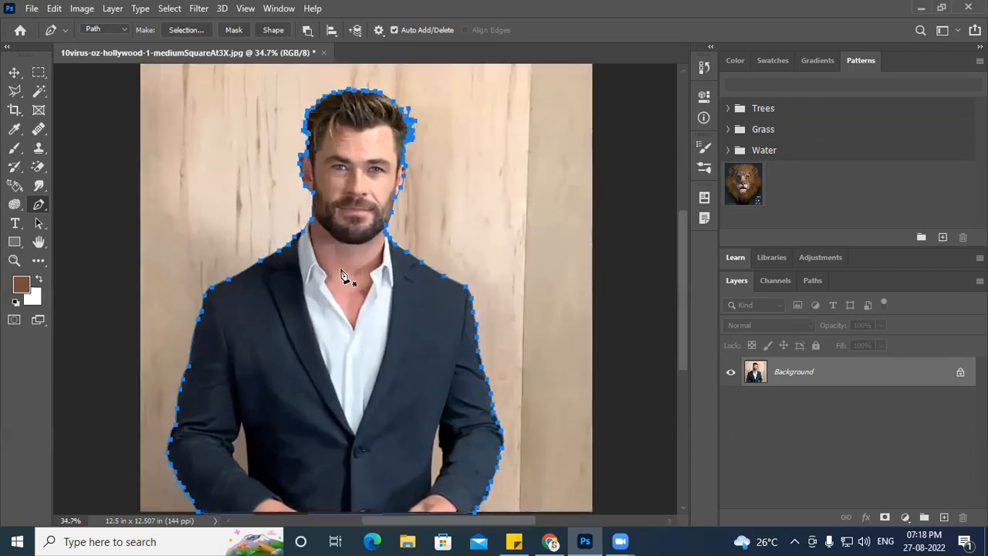
right_click(342, 274)
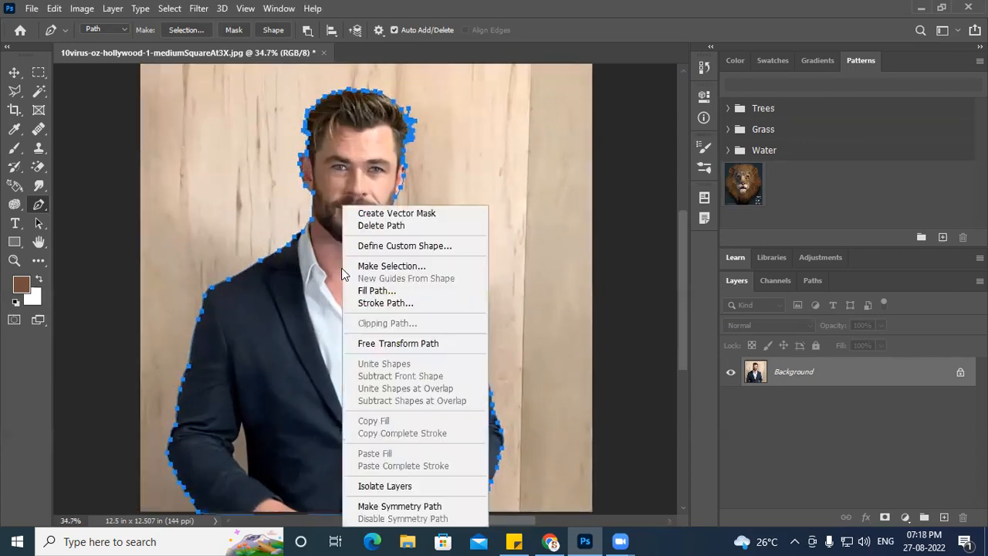
left_click(411, 266)
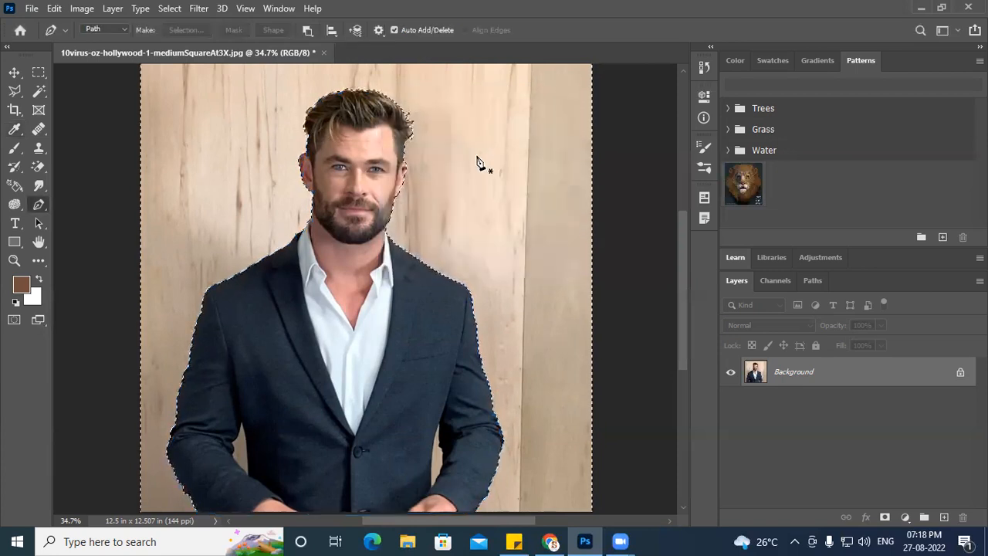
scroll(369, 338, "right", 1)
scroll(368, 338, "right", 2)
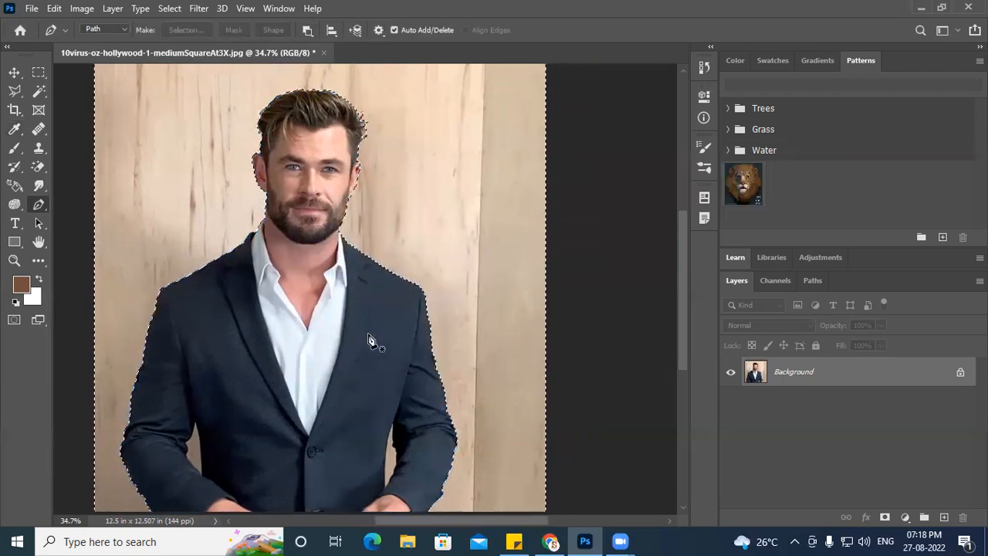
scroll(369, 338, "down", 3)
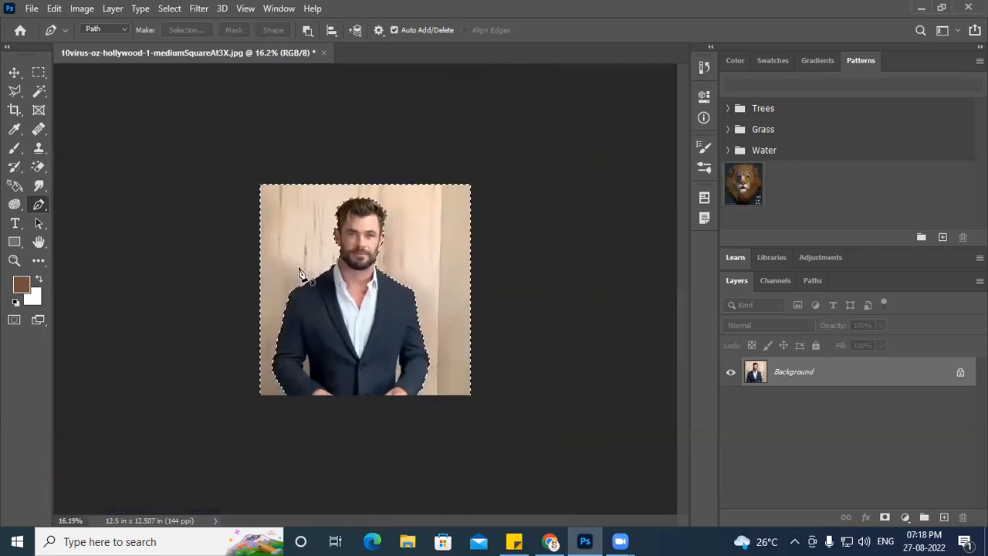
Step: Try to move the selected background with the Move tool and undo the move
left_click(15, 73)
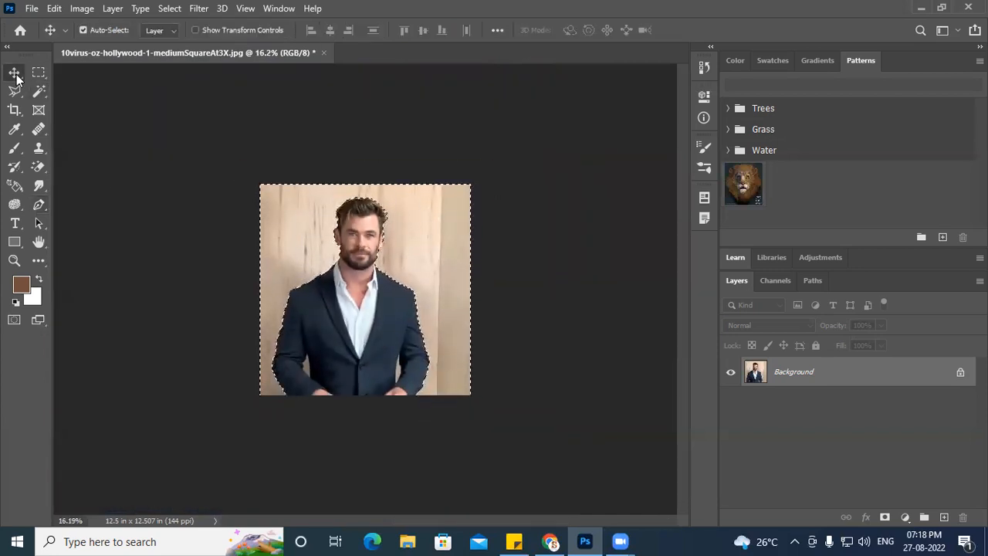
left_click_drag(428, 286, 433, 338)
key("ctrl+z")
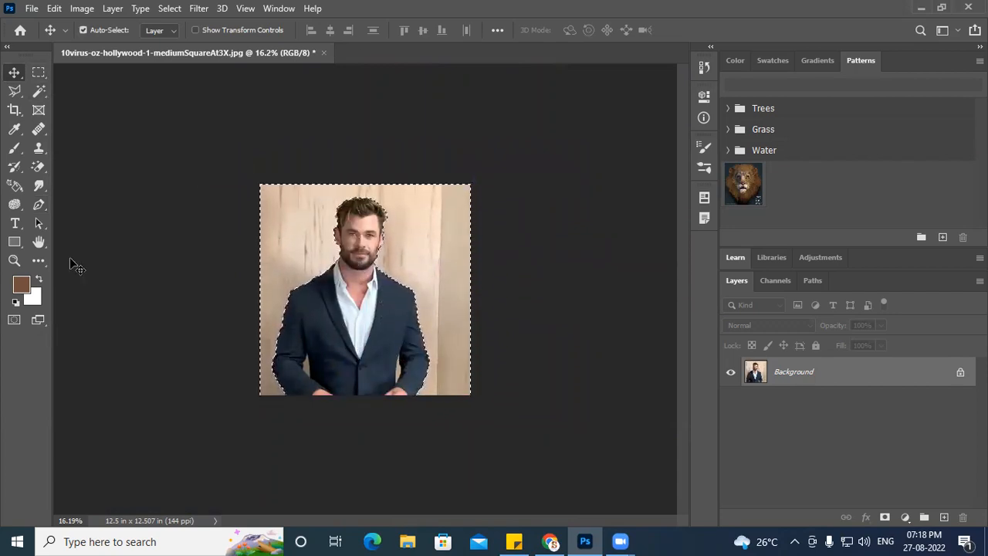
Step: Switch the Pen tool's path operation to Combine Shapes and back to Subtract Front Shape
left_click(37, 204)
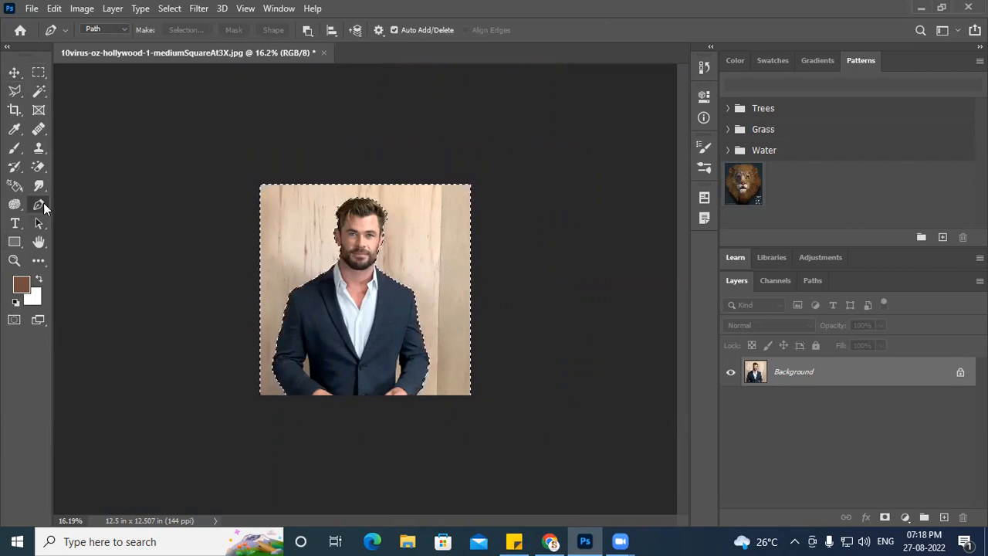
left_click(305, 31)
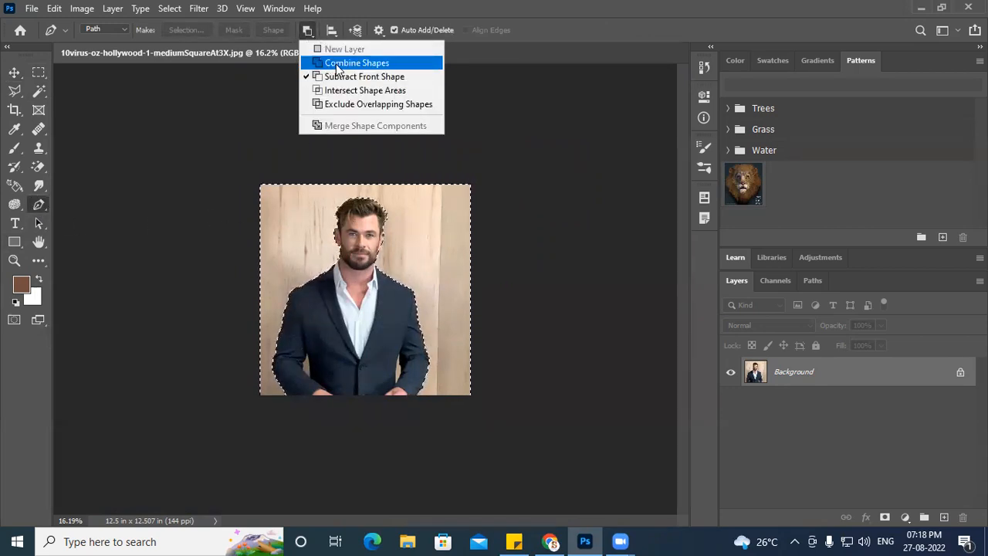
left_click(336, 65)
left_click(307, 30)
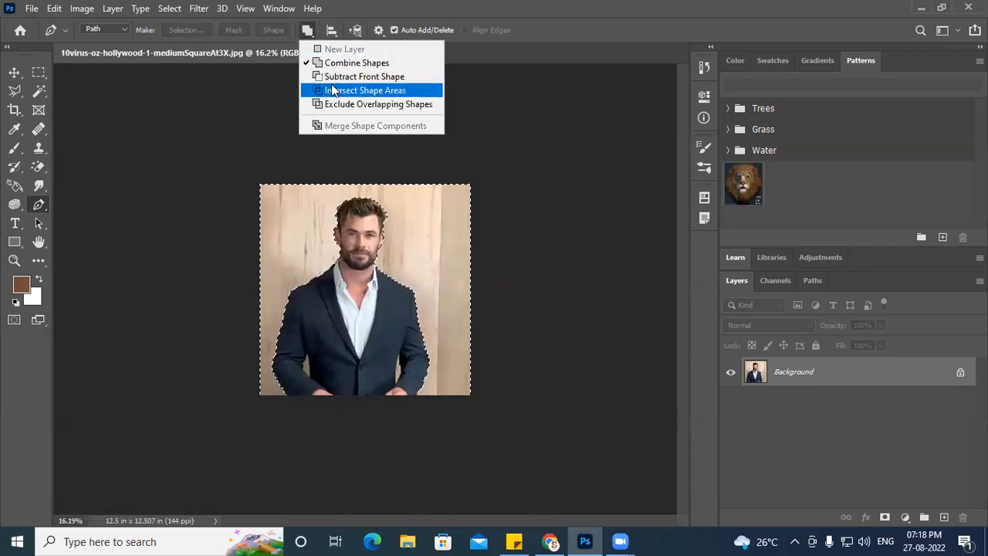
left_click(348, 78)
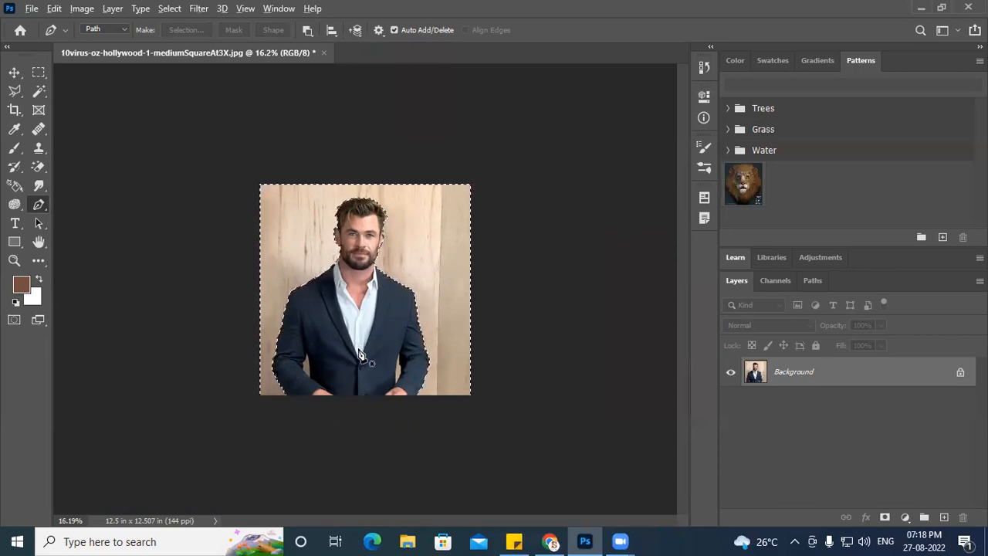
Step: Invert the selection with Select Inverse, using the Polygonal Lasso tool, so that the man is selected
scroll(354, 349, "up", 2)
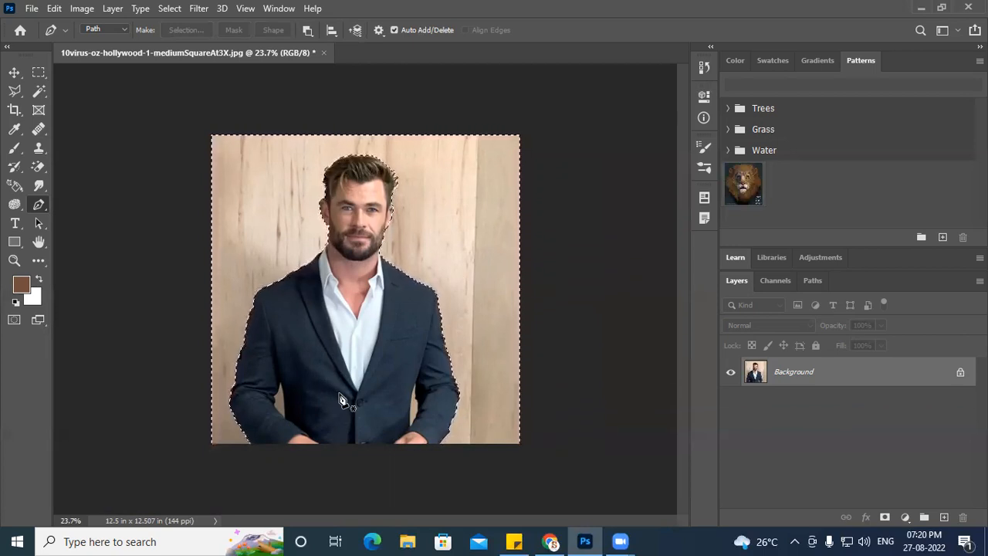
left_click(15, 91)
left_click(40, 73)
left_click(15, 91)
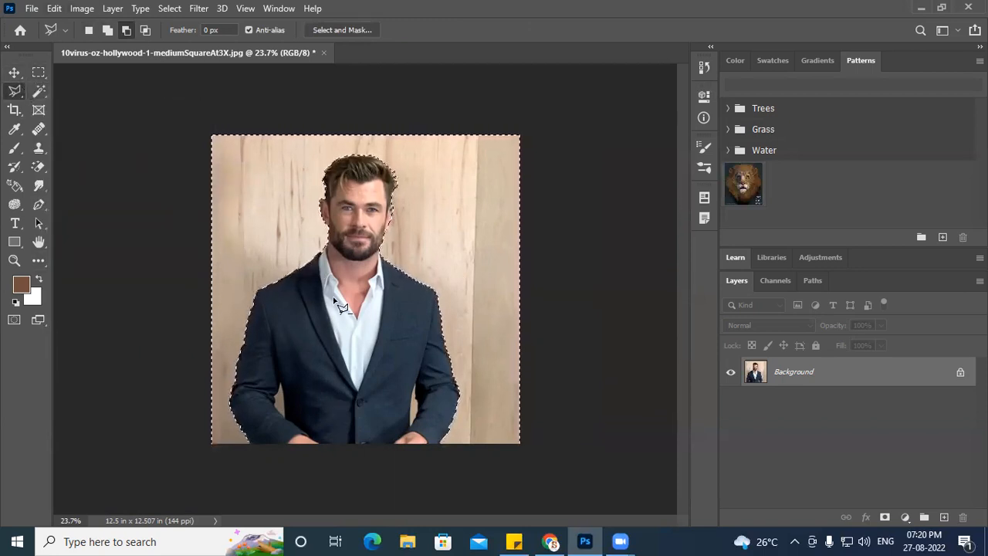
right_click(295, 248)
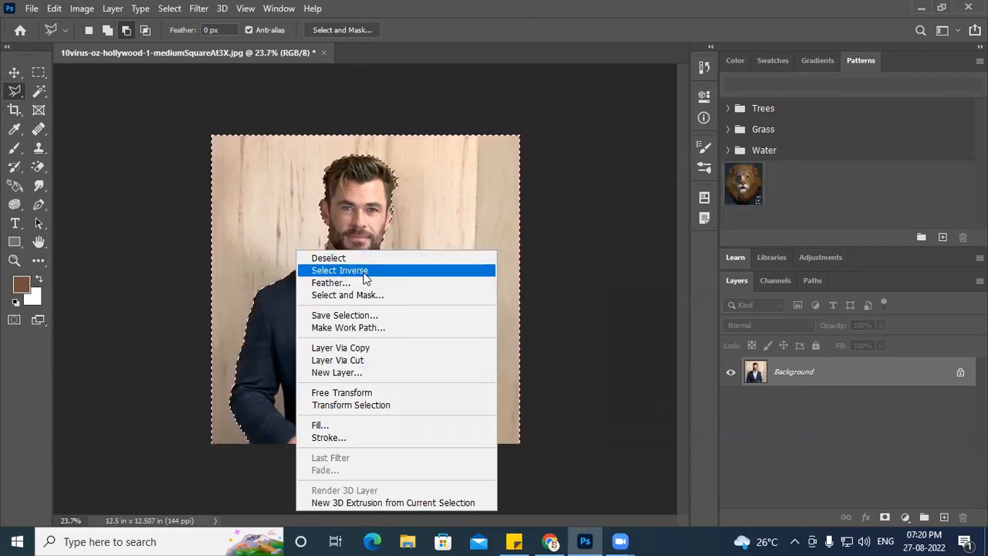
left_click(241, 55)
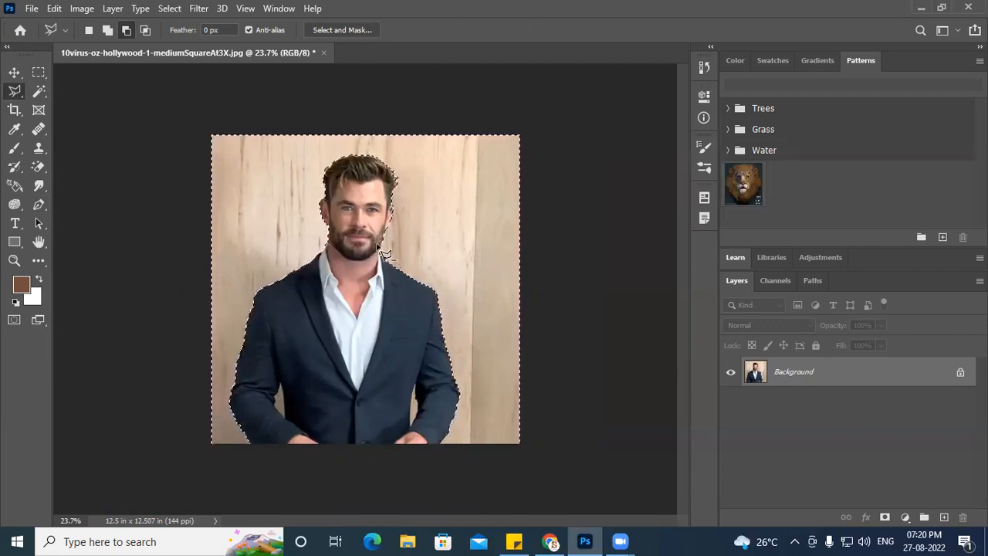
right_click(279, 220)
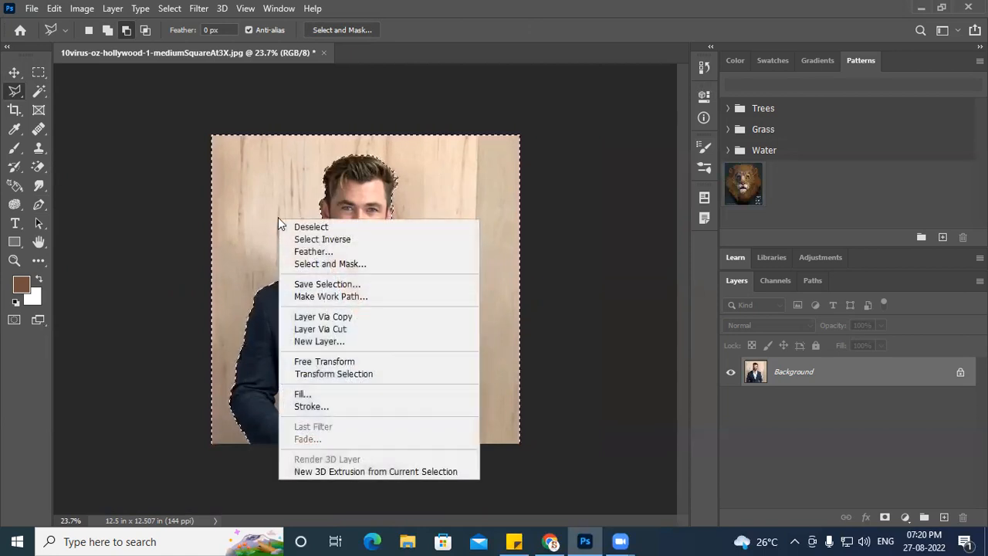
left_click(328, 240)
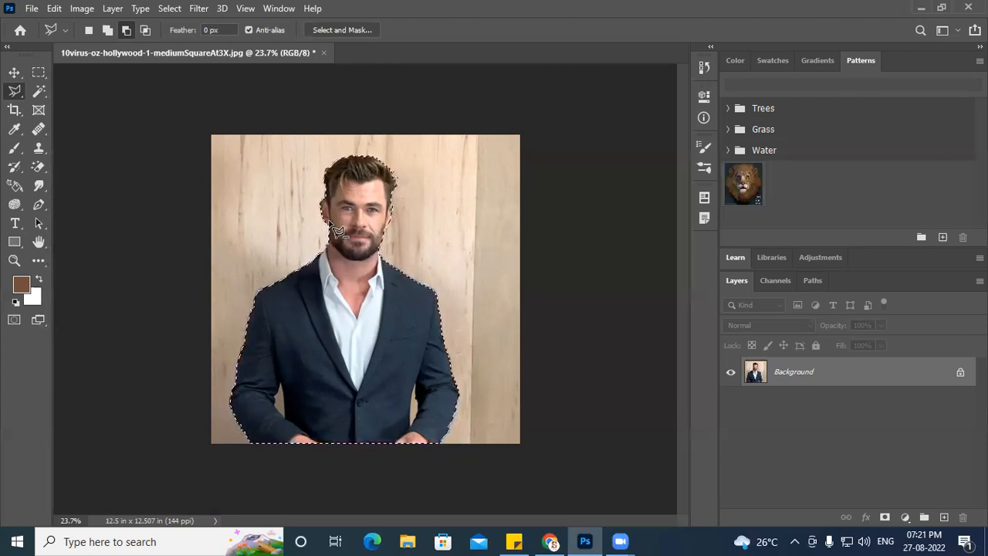
Step: Try to move the selected man with the Move tool and undo the move
left_click(15, 72)
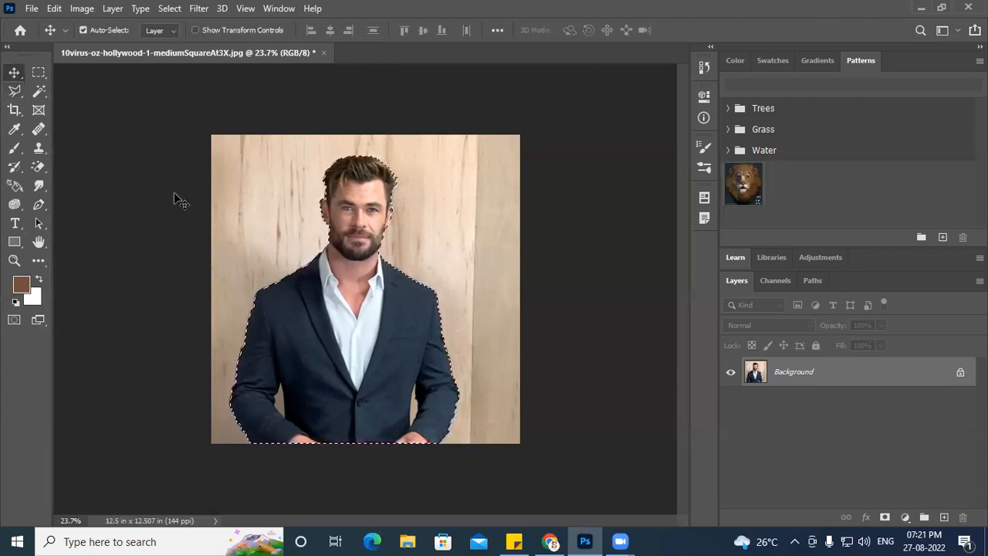
left_click_drag(402, 332, 362, 347)
key("ctrl+z")
scroll(410, 413, "up", 7)
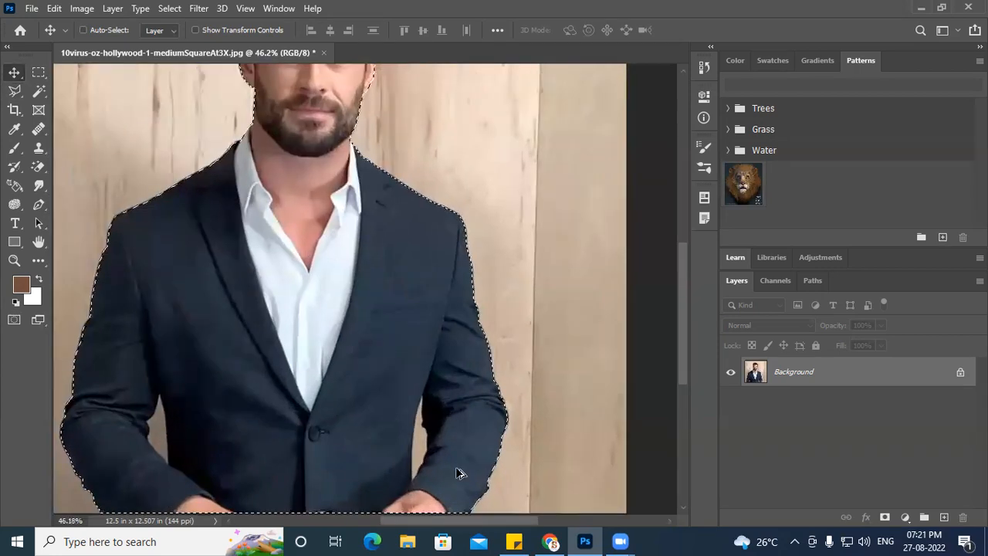
Step: Examine the two background gaps between the man's sleeves and his torso
scroll(456, 466, "up", 8)
left_click_drag(415, 316, 388, 193)
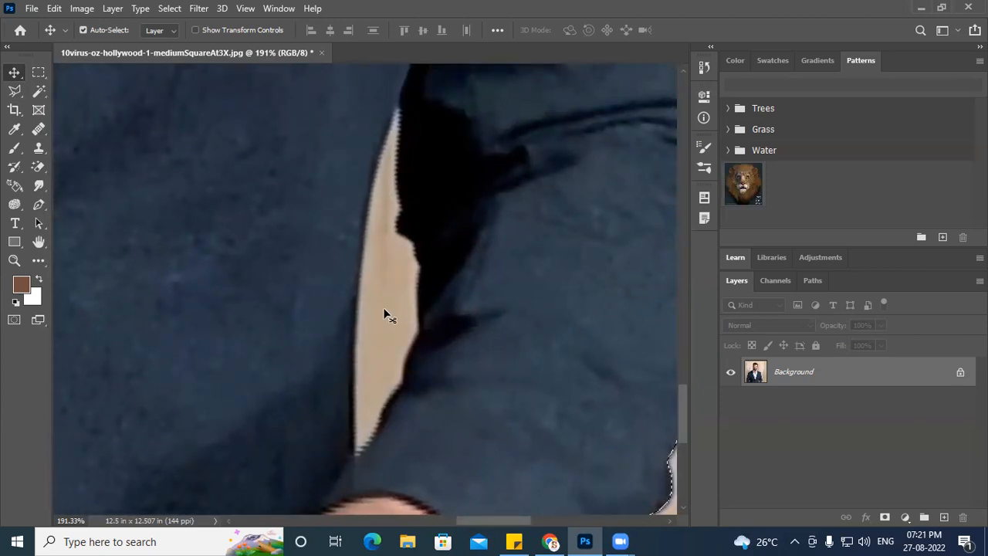
scroll(383, 311, "right", 2)
scroll(383, 322, "down", 2)
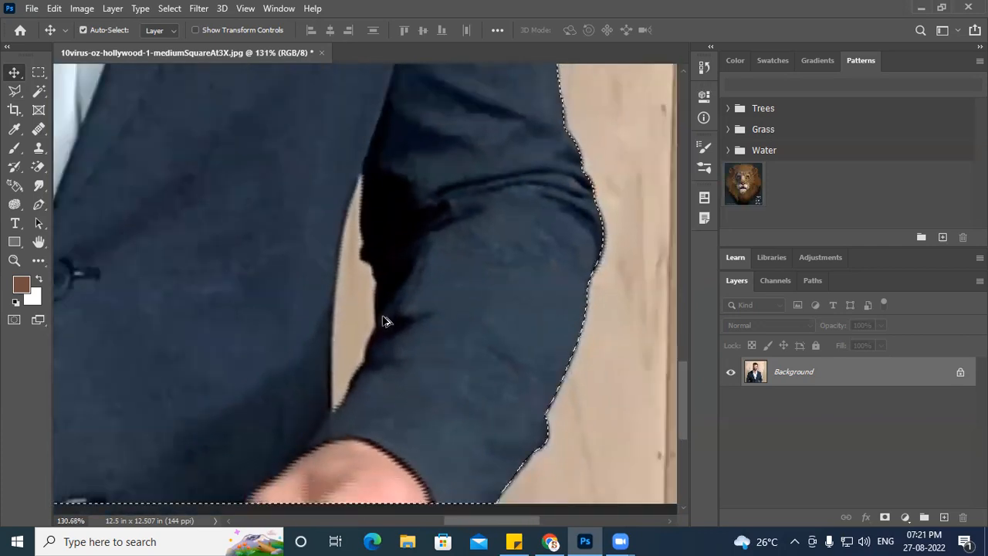
scroll(511, 342, "down", 3)
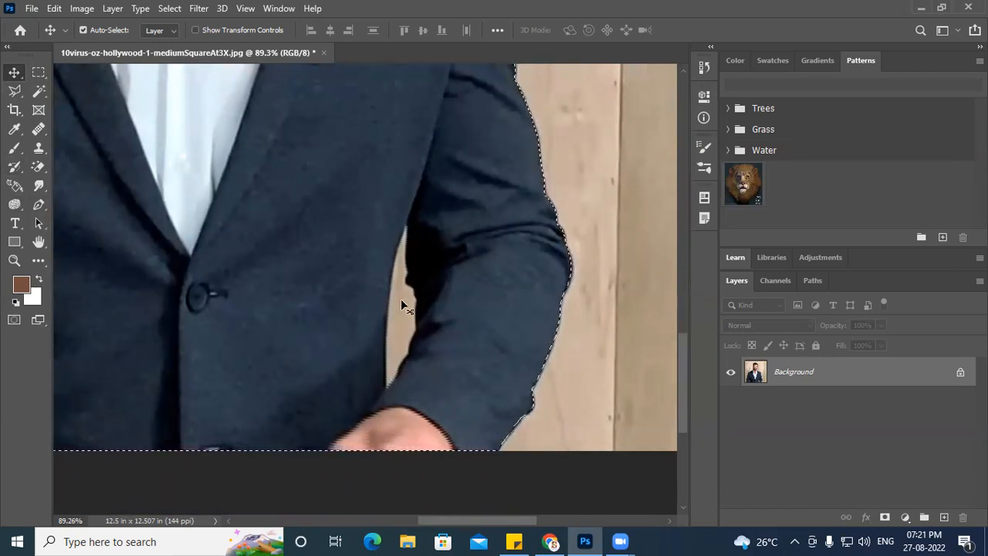
left_click_drag(323, 343, 624, 338)
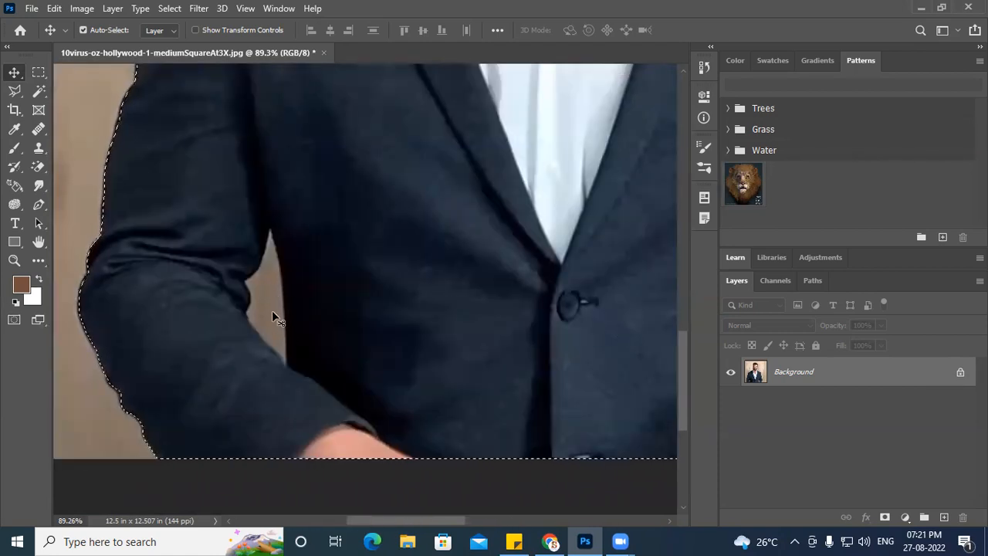
scroll(338, 307, "up", 2)
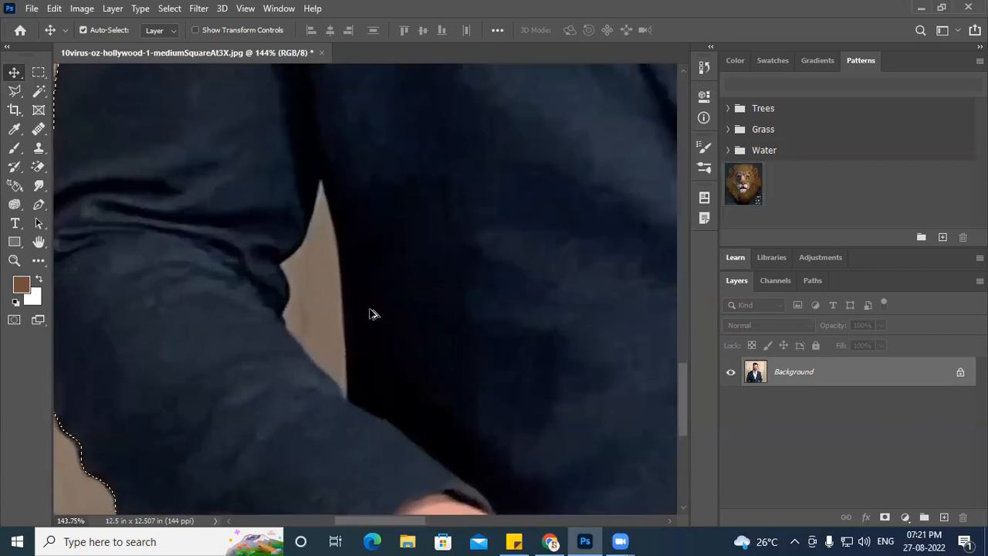
scroll(372, 314, "up", 1)
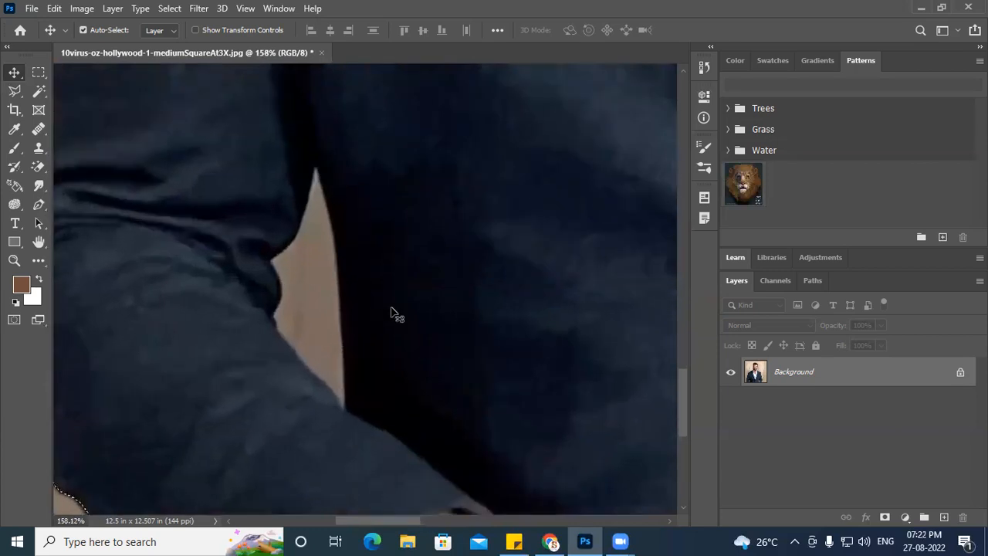
Step: Subtract the background gap between the man's right arm and torso from the selection, using the Polygonal Lasso tool in Subtract from Selection mode
left_click(17, 92)
left_click(76, 111)
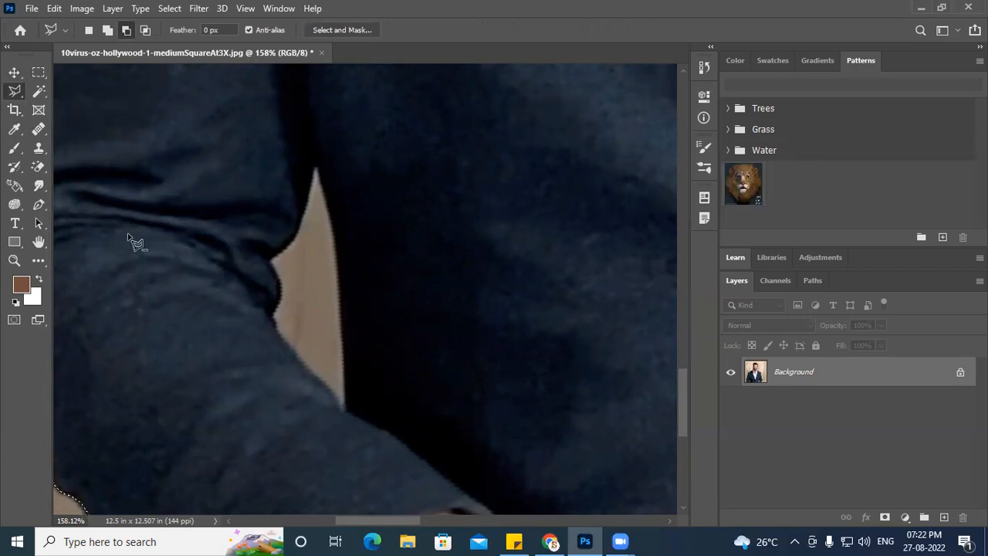
scroll(331, 291, "up", 3)
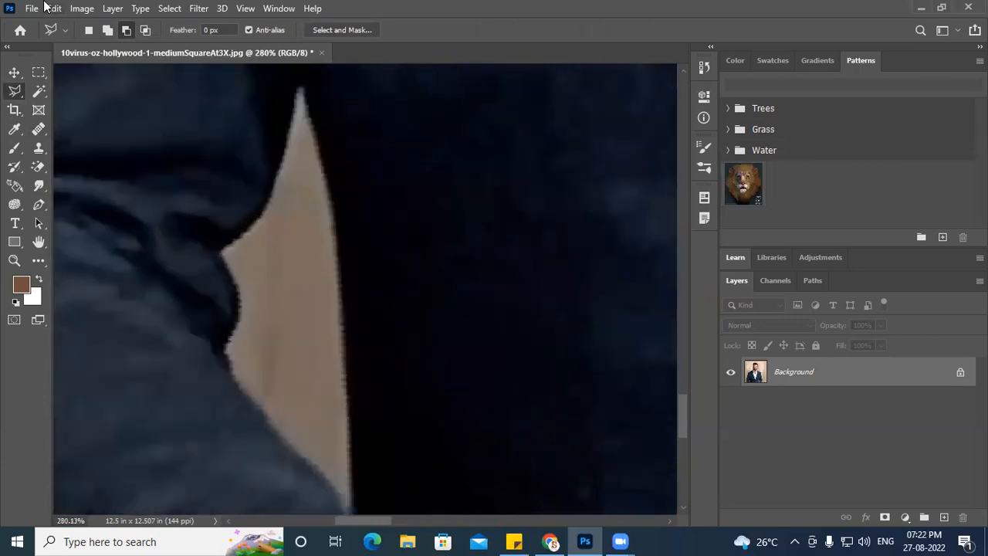
left_click(125, 31)
left_click(301, 89)
left_click(331, 199)
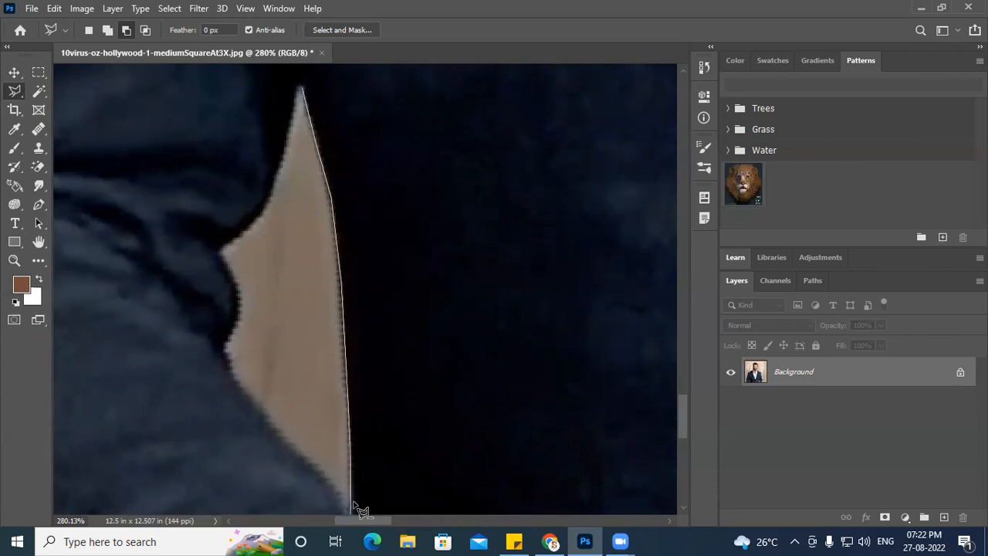
scroll(353, 501, "down", 3)
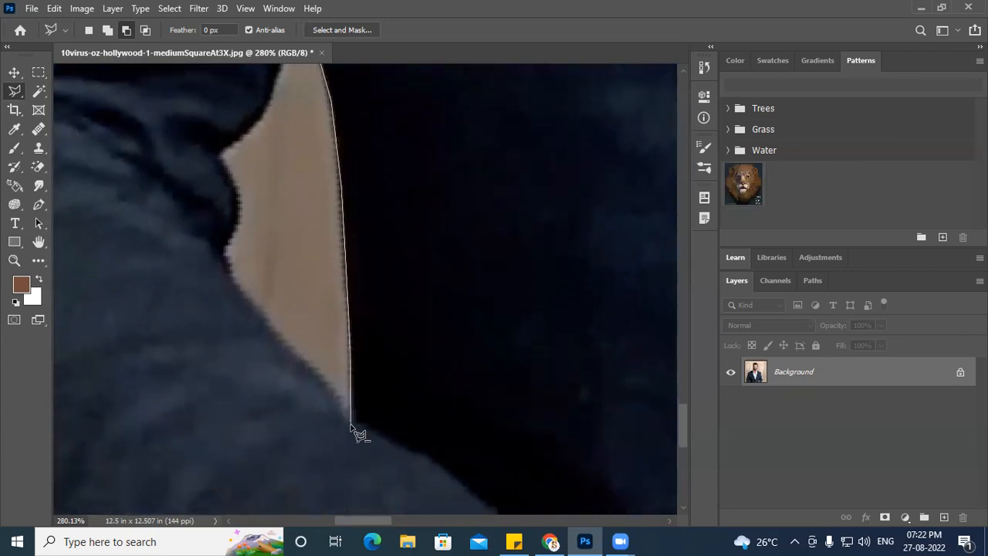
left_click(348, 418)
left_click(224, 250)
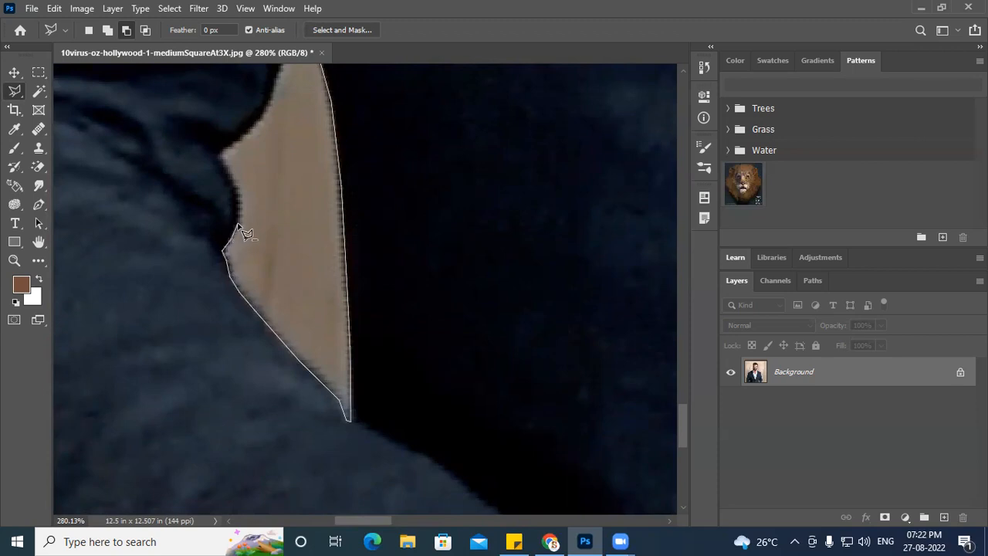
left_click(239, 200)
left_click(218, 155)
left_click(269, 106)
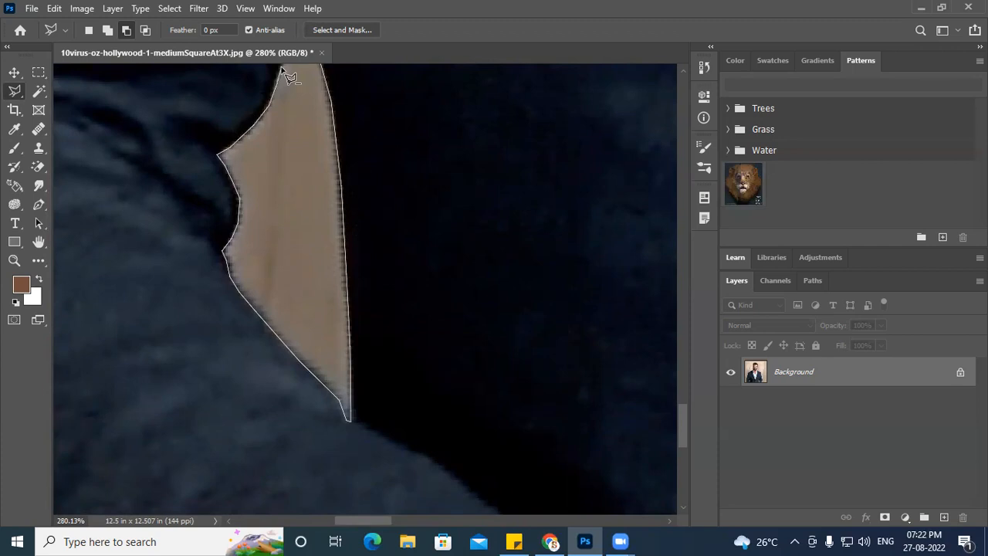
left_click(281, 69)
scroll(296, 66, "up", 3)
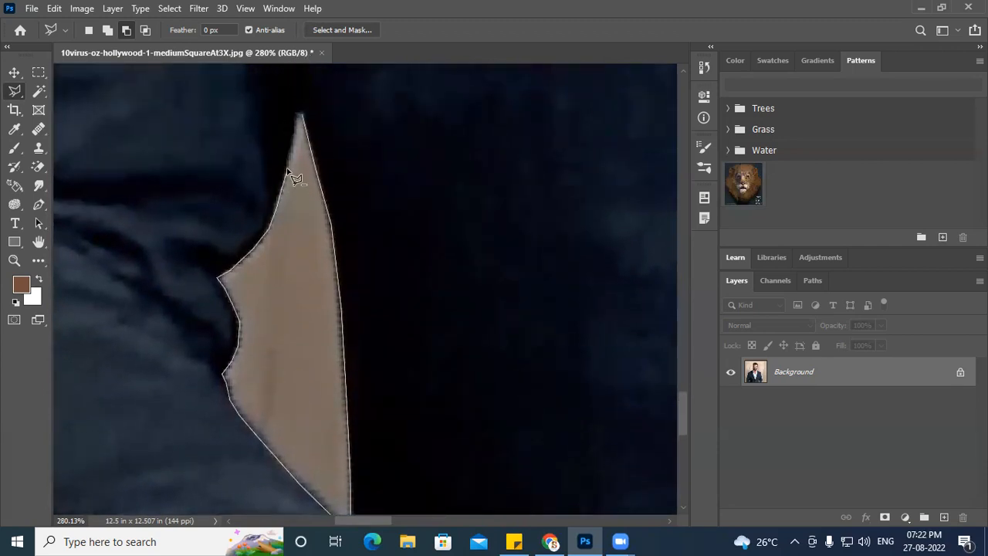
left_click(300, 117)
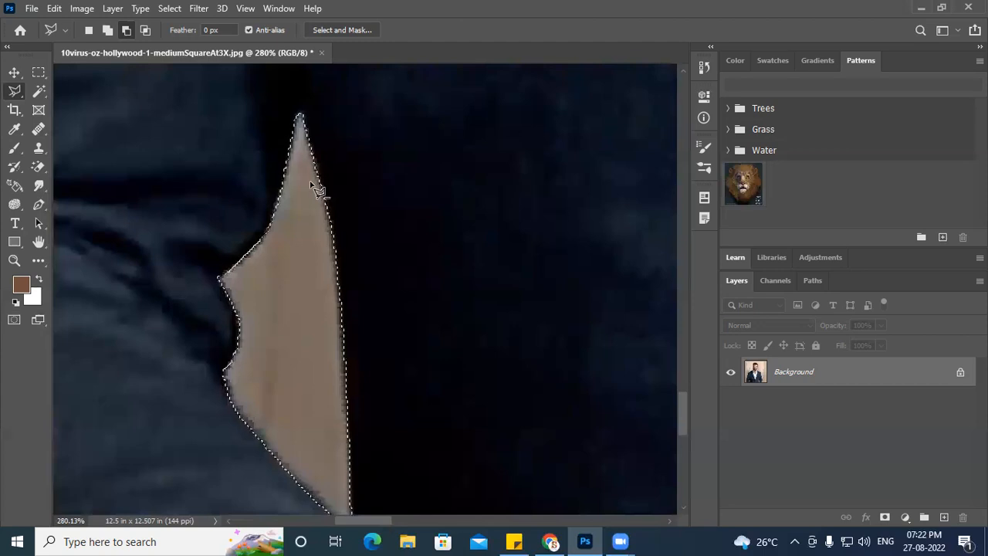
Step: Trace the background gap between the man's left arm and torso with the Polygonal Lasso tool, subtracting it from the selection
scroll(425, 316, "down", 4)
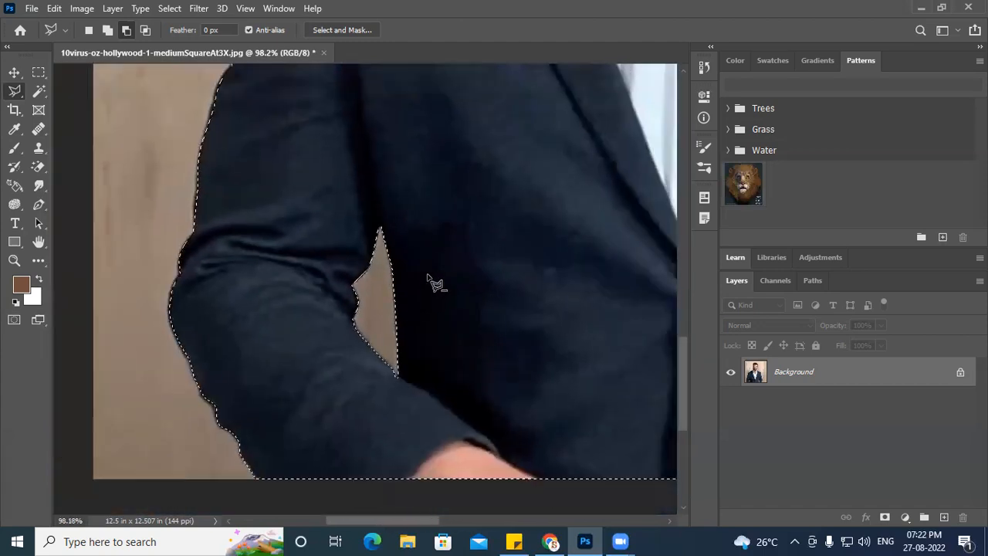
left_click_drag(535, 262, 84, 269)
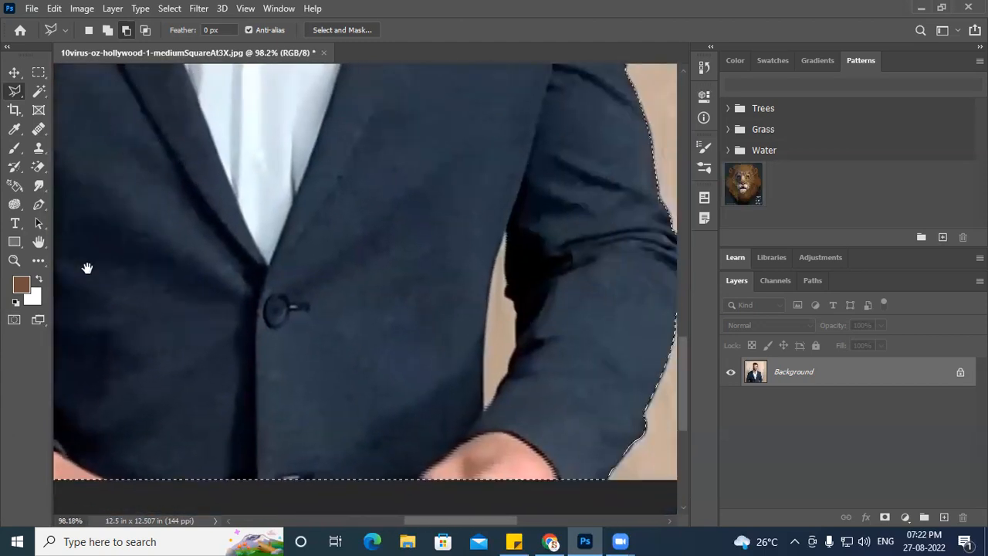
scroll(562, 346, "up", 3)
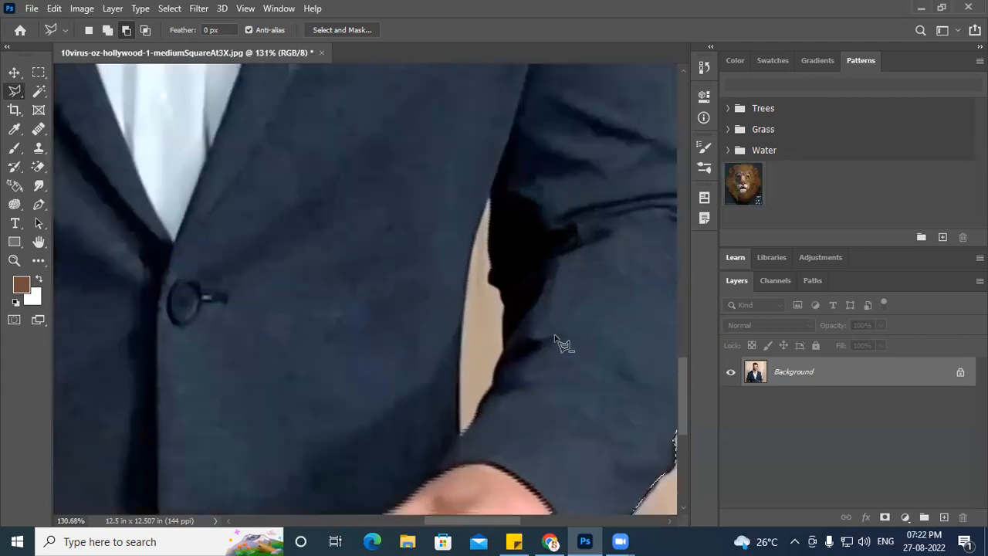
scroll(512, 325, "up", 2)
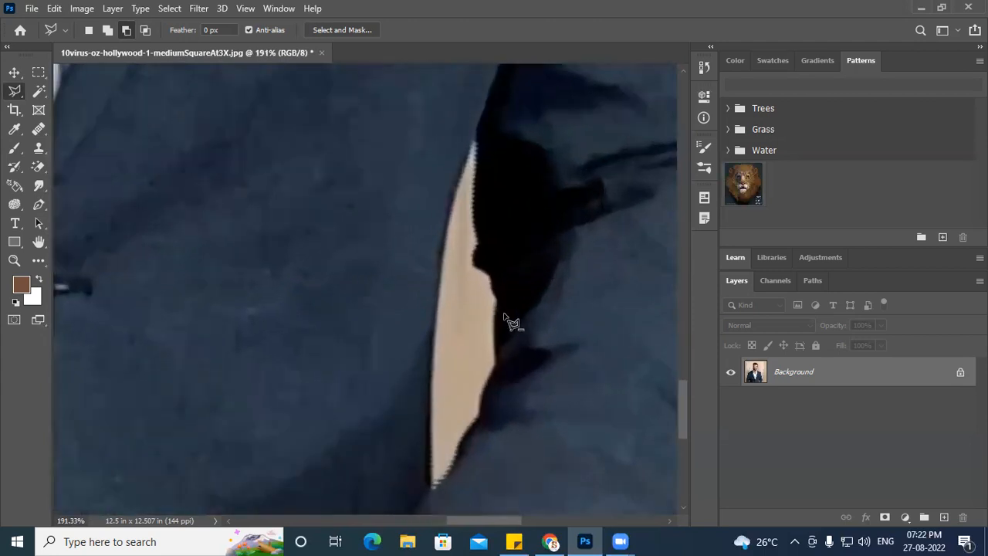
left_click(475, 140)
left_click(494, 315)
left_click(494, 365)
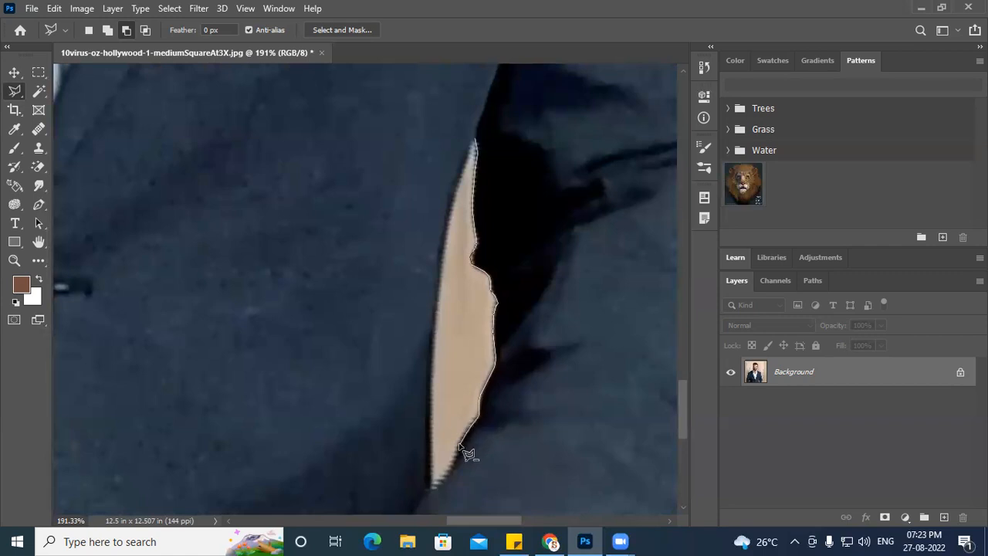
left_click(428, 489)
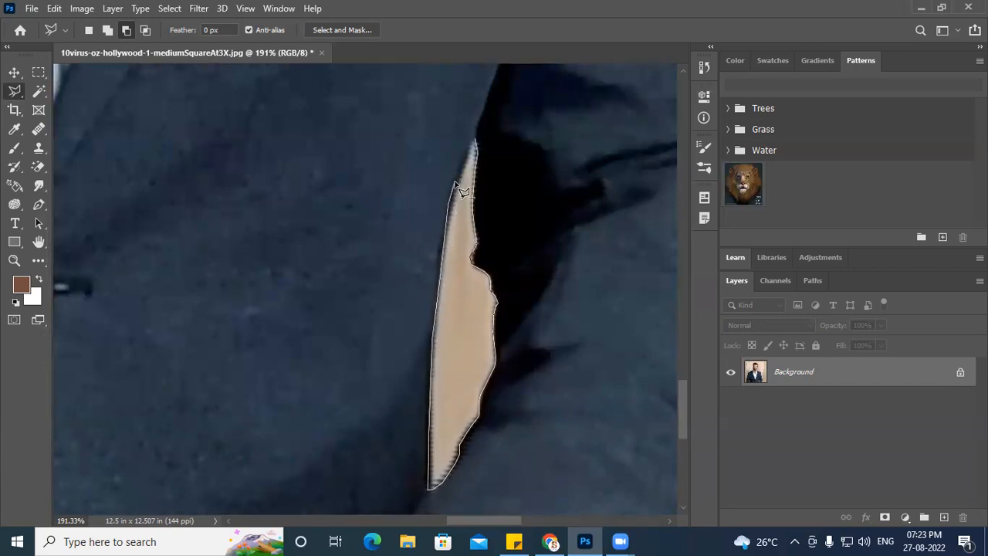
left_click(473, 143)
scroll(478, 297, "right", 3)
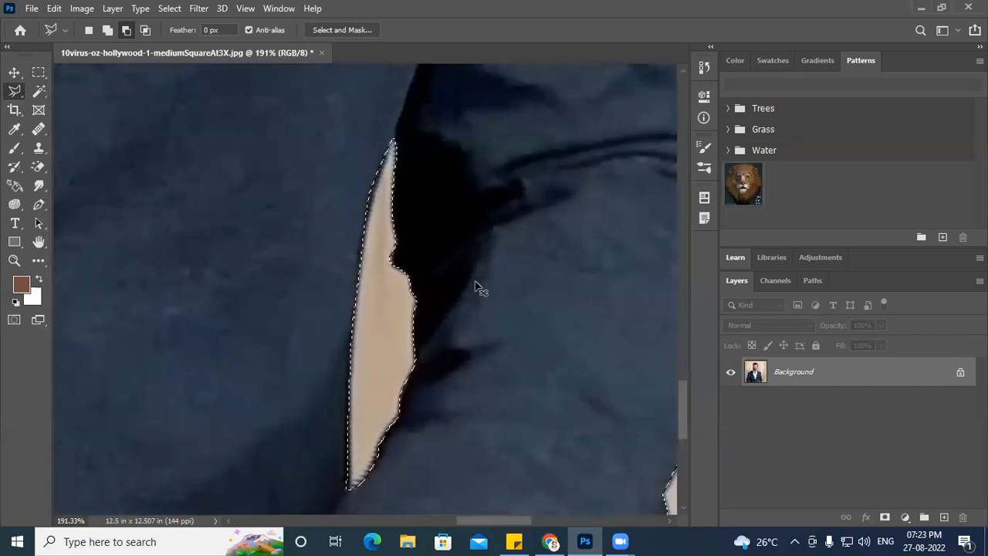
Step: Copy the selected man to a new layer and hide the Background layer
scroll(469, 283, "down", 5)
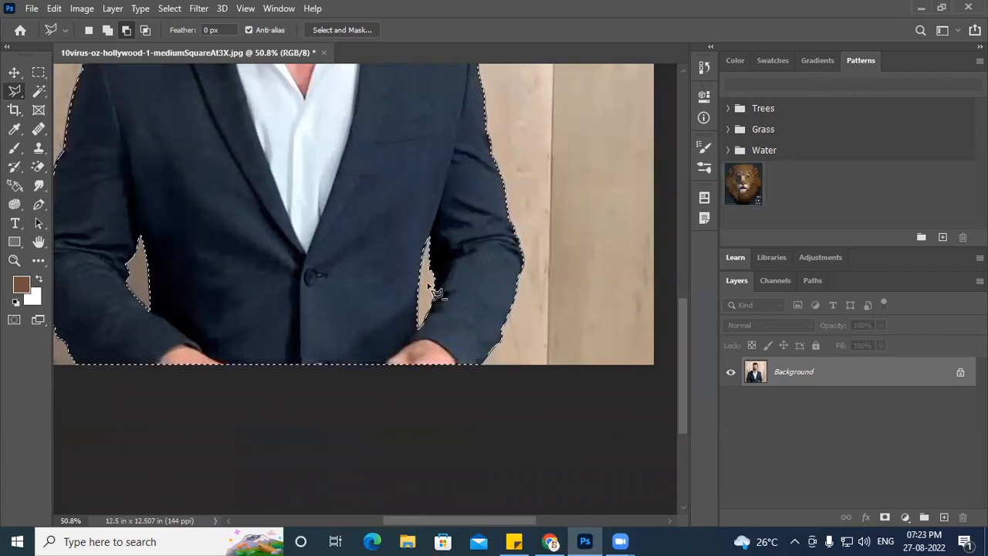
scroll(436, 288, "down", 3)
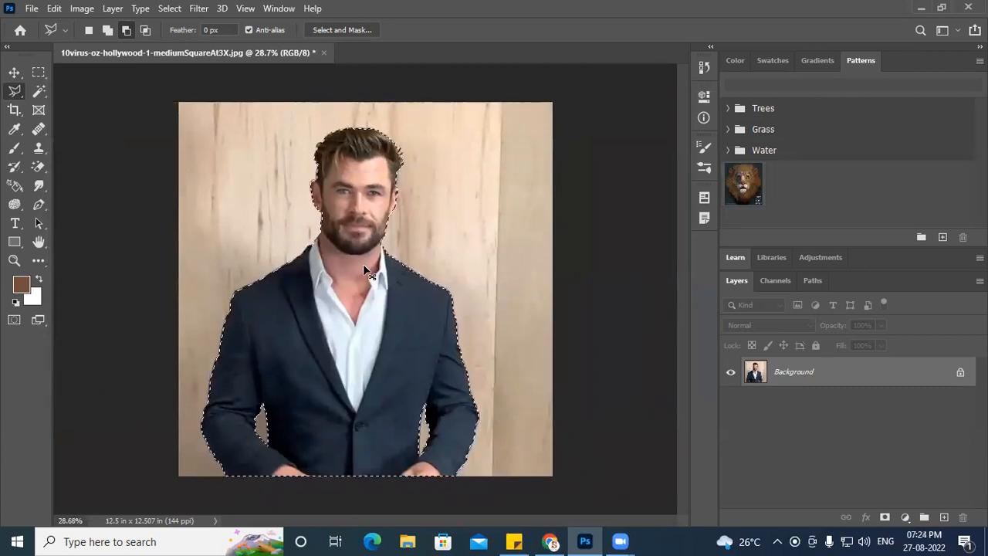
key("ctrl+j")
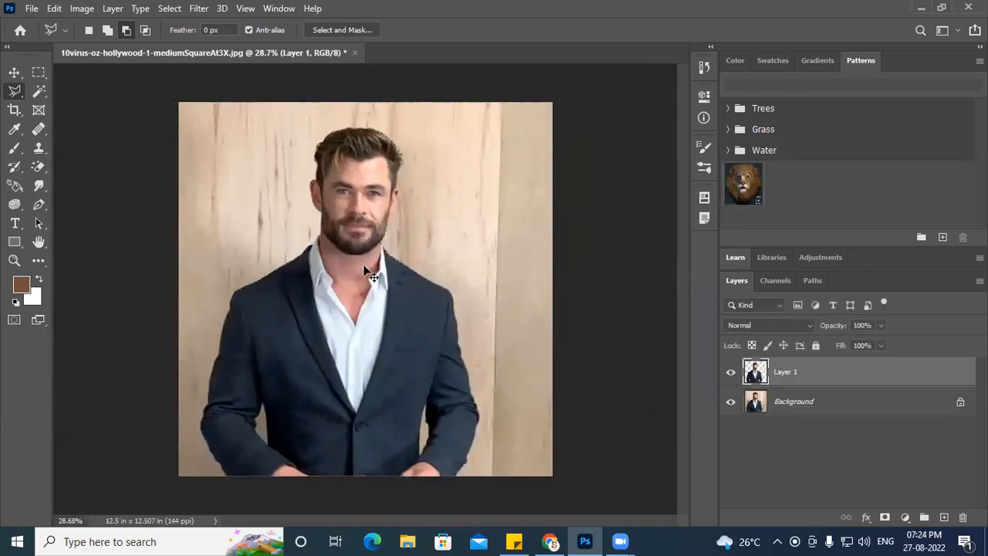
left_click(730, 402)
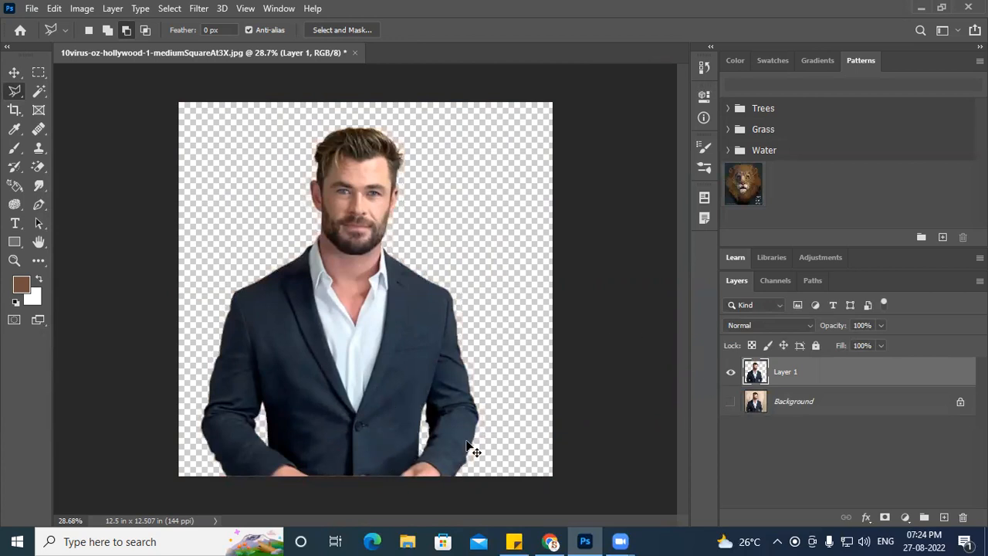
Step: Check the cutout's edges around both arms and delete the hidden Background layer
scroll(452, 434, "up", 5)
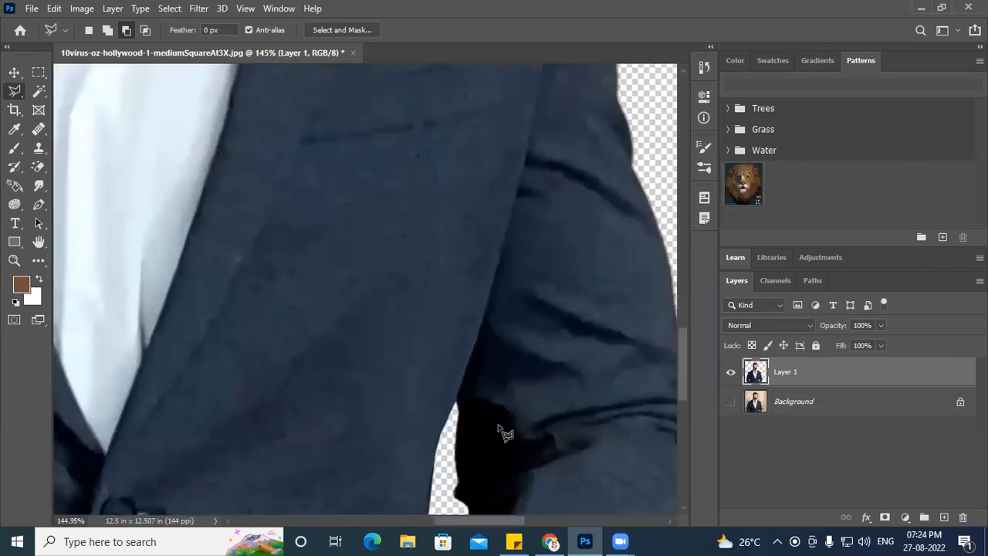
left_click_drag(448, 190, 421, 124)
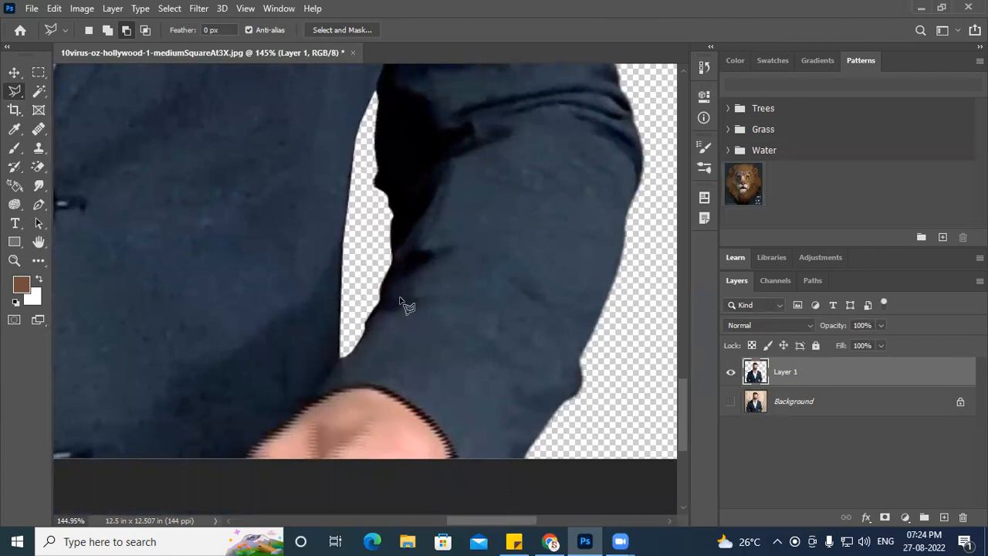
scroll(410, 286, "down", 3)
left_click_drag(203, 286, 394, 398)
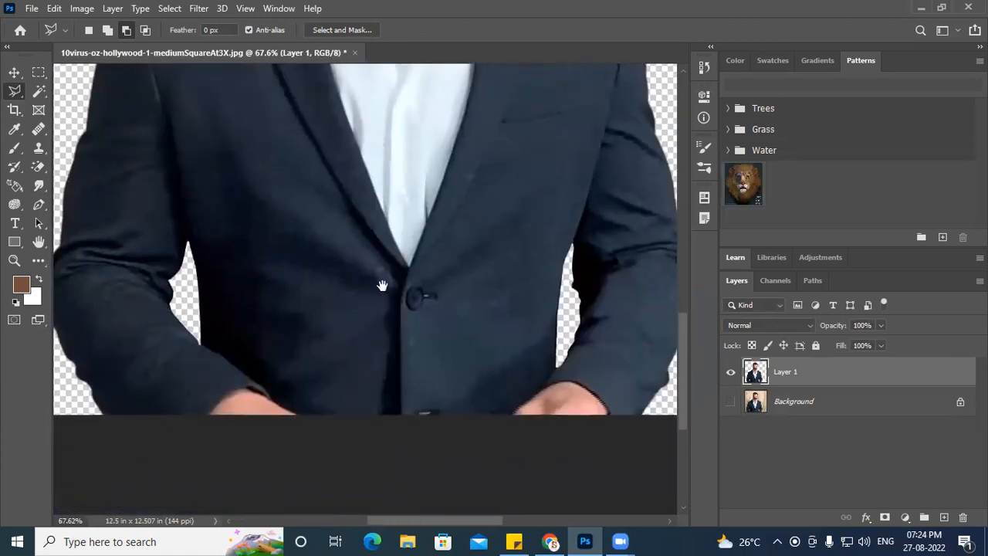
scroll(392, 290, "down", 5)
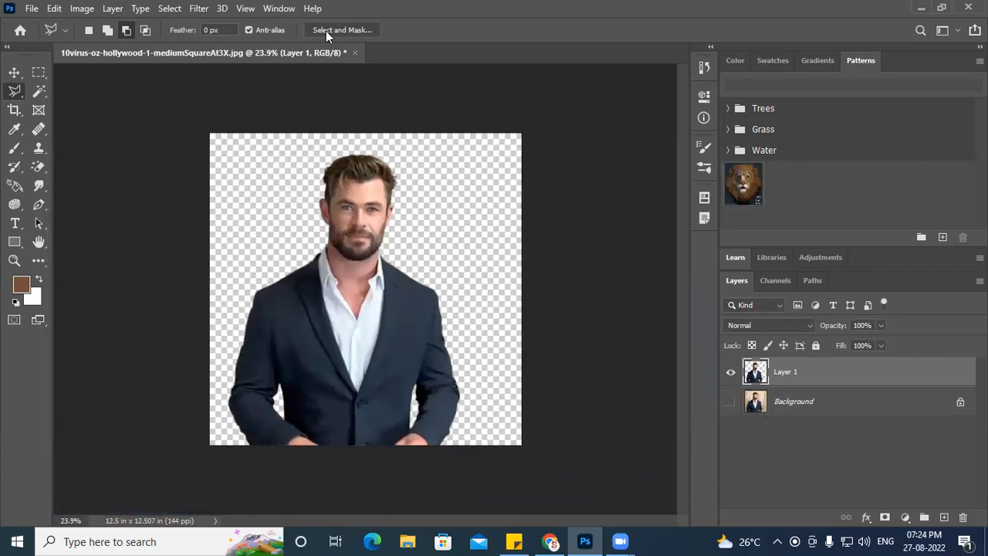
left_click(807, 410)
key("Delete")
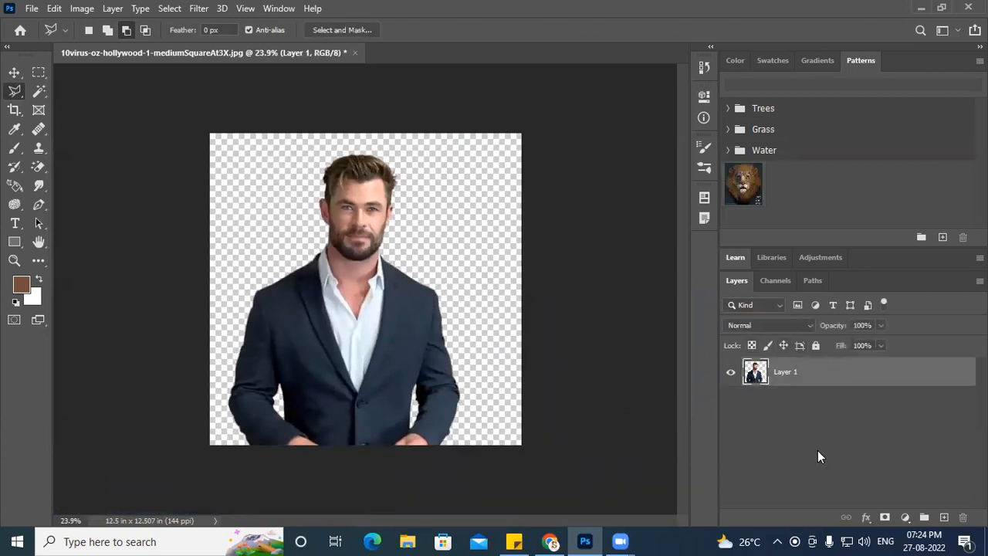
Step: Float the cutout's document window and browse Local Disk (D:) in thumbnail view for a background image to open
left_click_drag(268, 58, 216, 167)
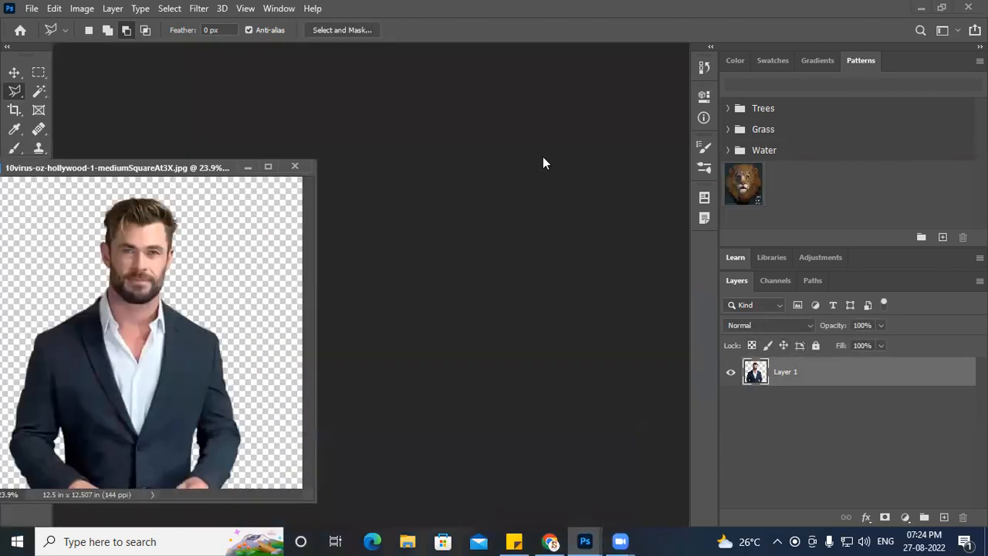
double_click(557, 151)
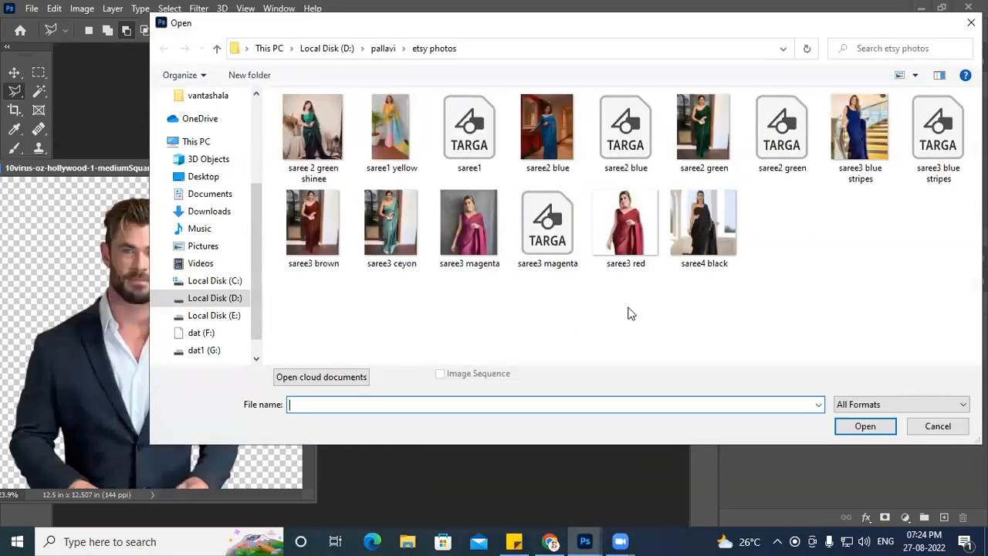
left_click(213, 315)
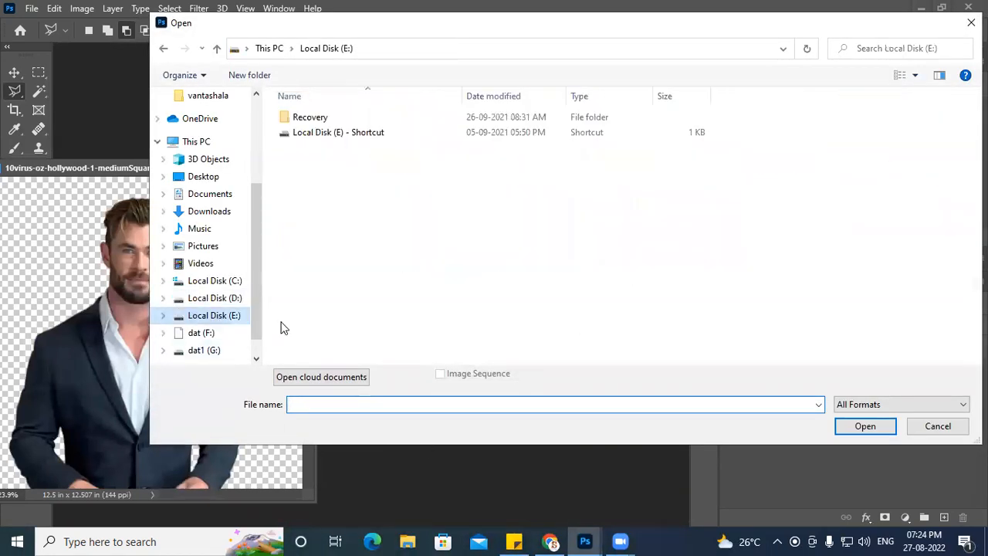
left_click(215, 298)
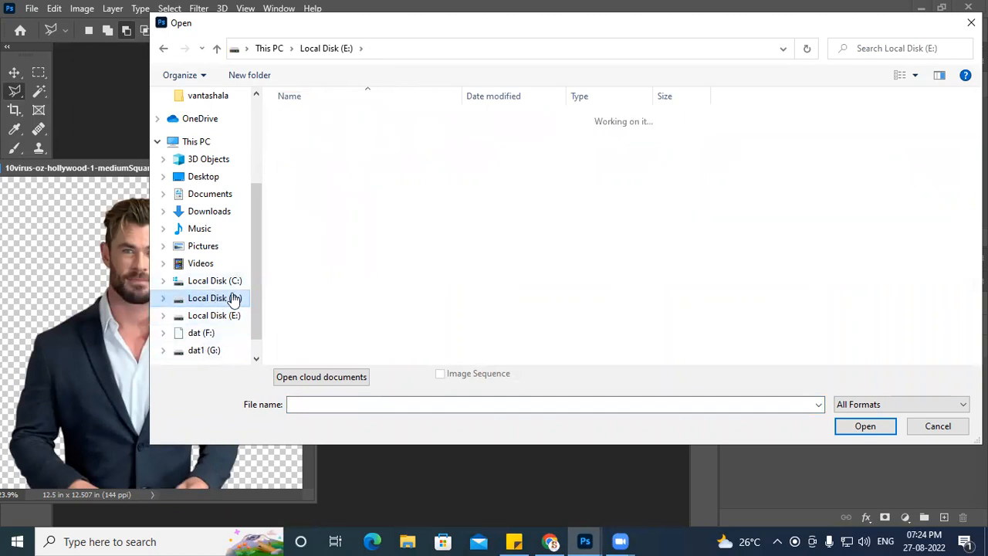
scroll(552, 255, "down", 5)
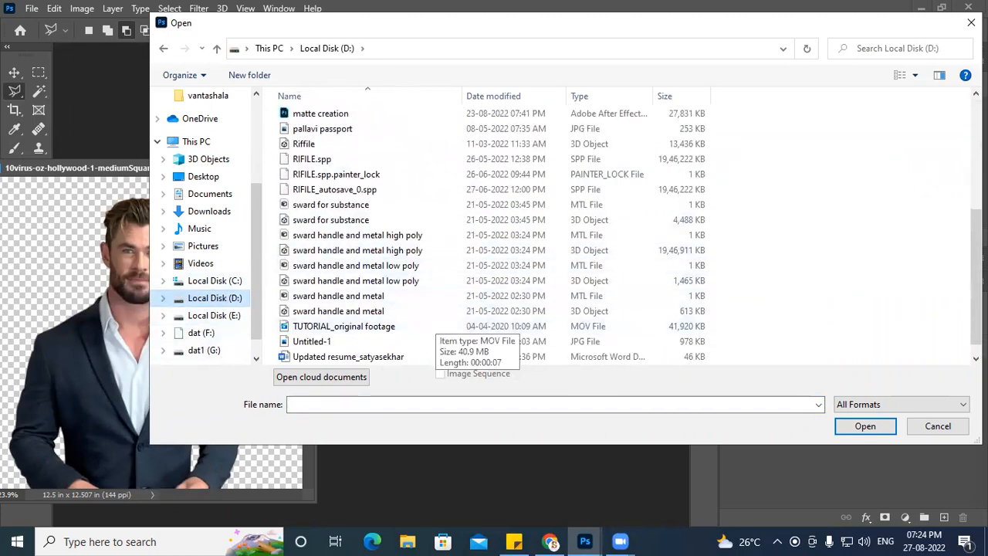
left_click(913, 76)
left_click(922, 42)
scroll(710, 317, "down", 3)
scroll(717, 305, "up", 3)
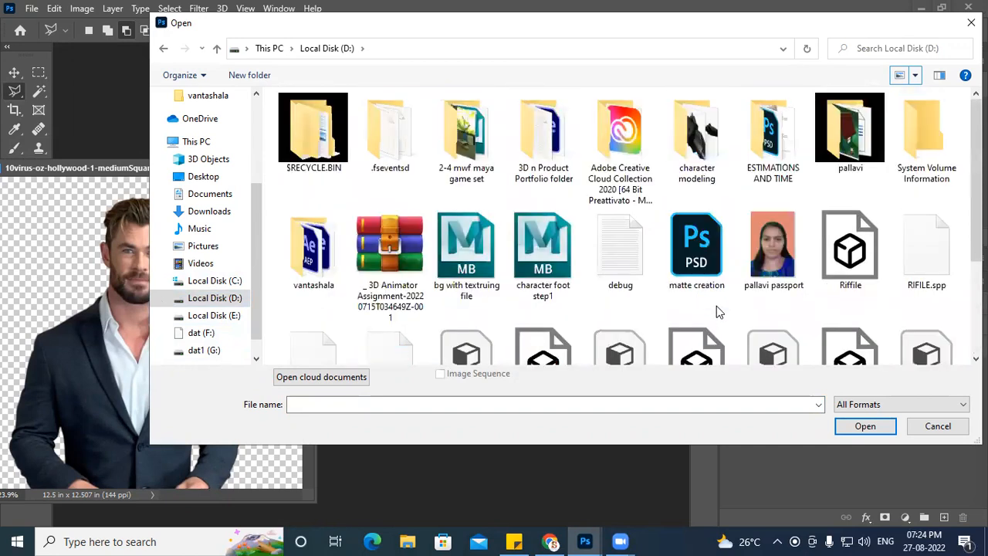
Step: Open the image nagoya-wall-path_2_orig from the 2-4 mwf maya game set folder
double_click(463, 120)
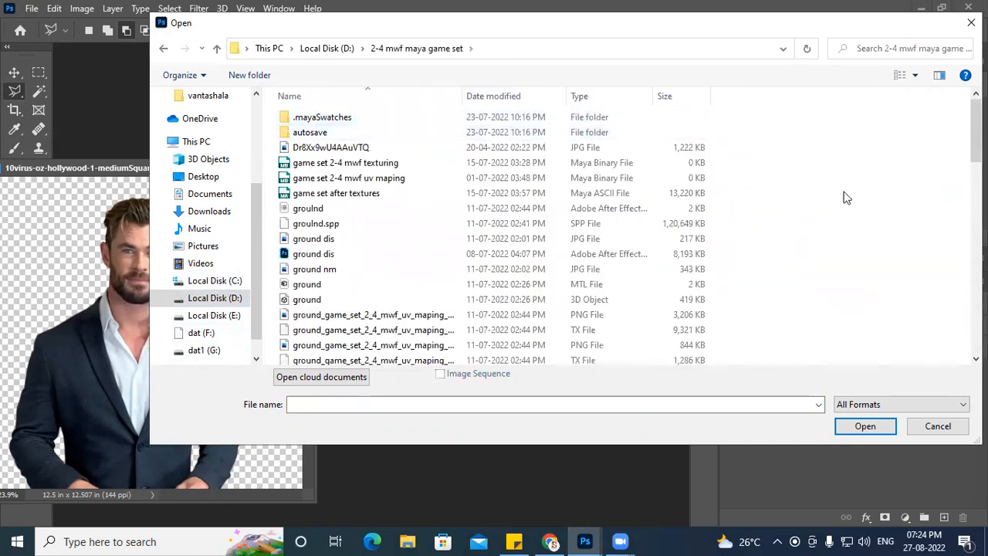
left_click(914, 75)
left_click(925, 42)
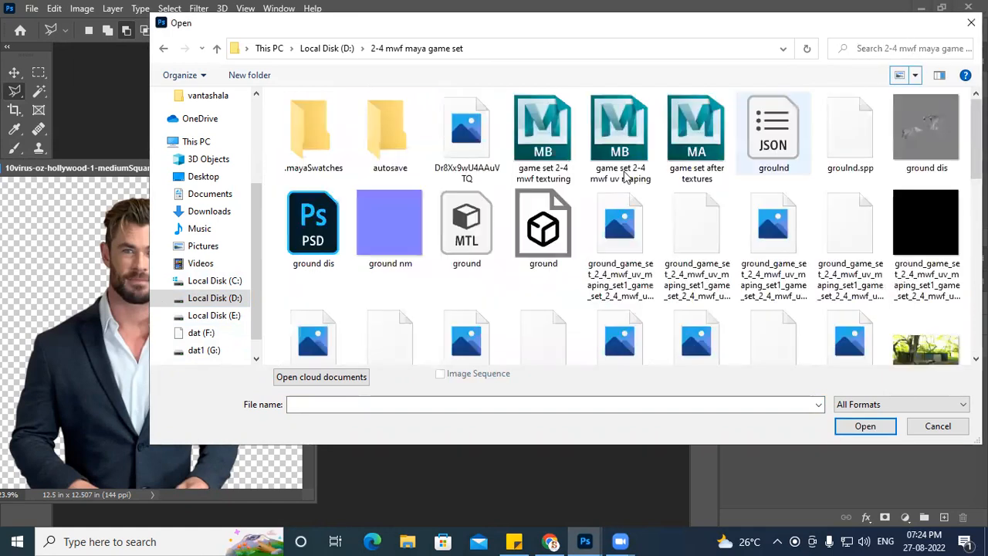
scroll(564, 263, "down", 1)
left_click(695, 299)
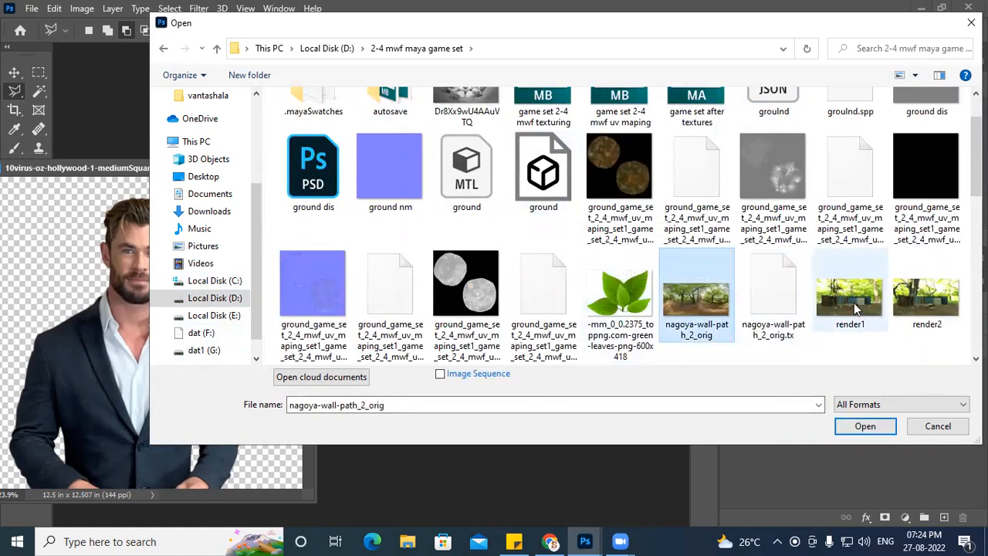
left_click(865, 427)
Step: Copy the forest image into the cutout document with the Move tool and place its layer beneath the man's layer
left_click_drag(445, 193, 691, 112)
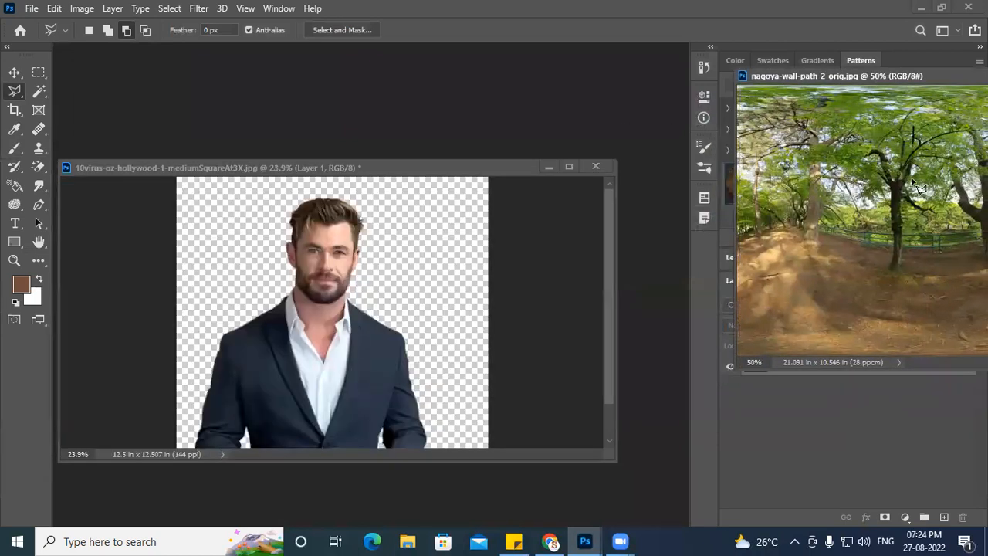
left_click(14, 72)
left_click_drag(950, 253, 319, 349)
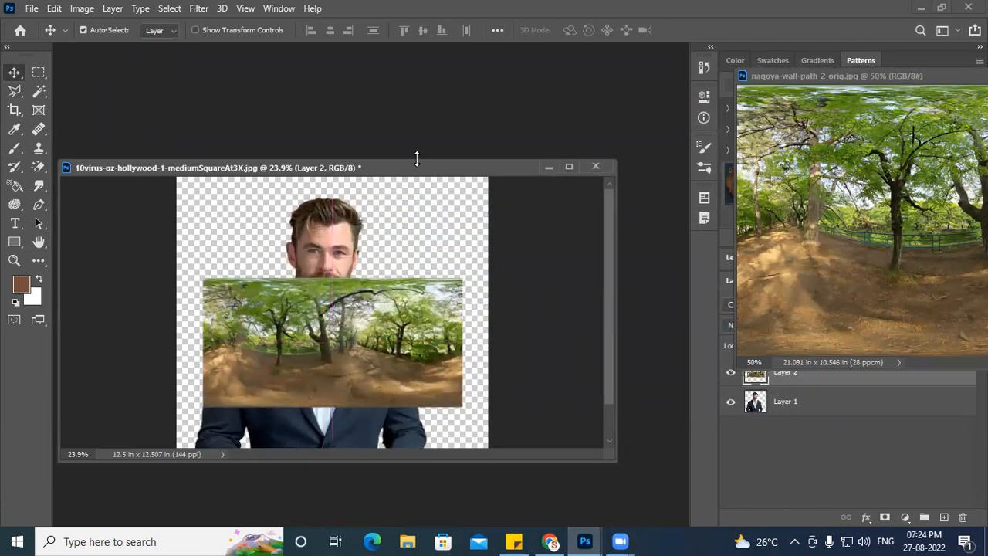
left_click_drag(417, 162, 447, 54)
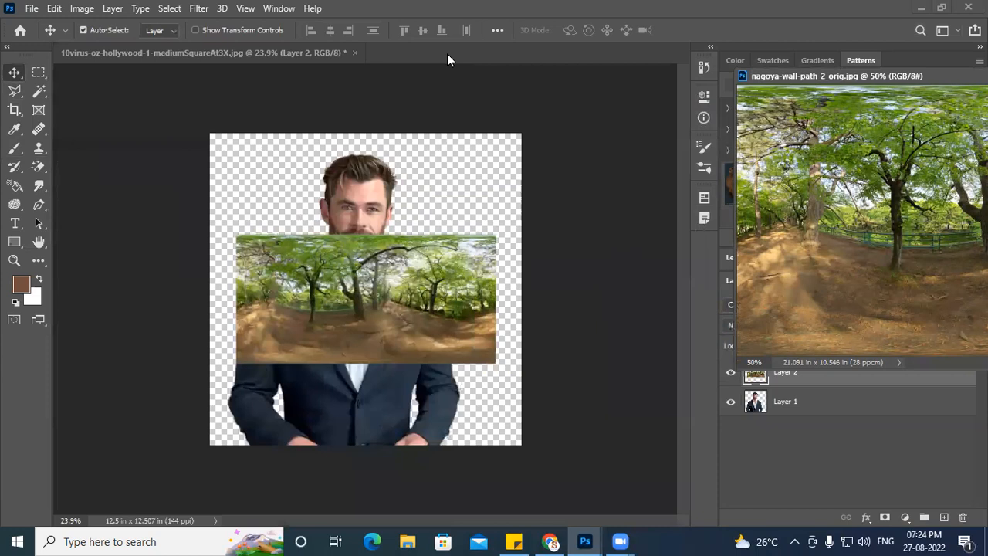
left_click_drag(790, 378, 795, 420)
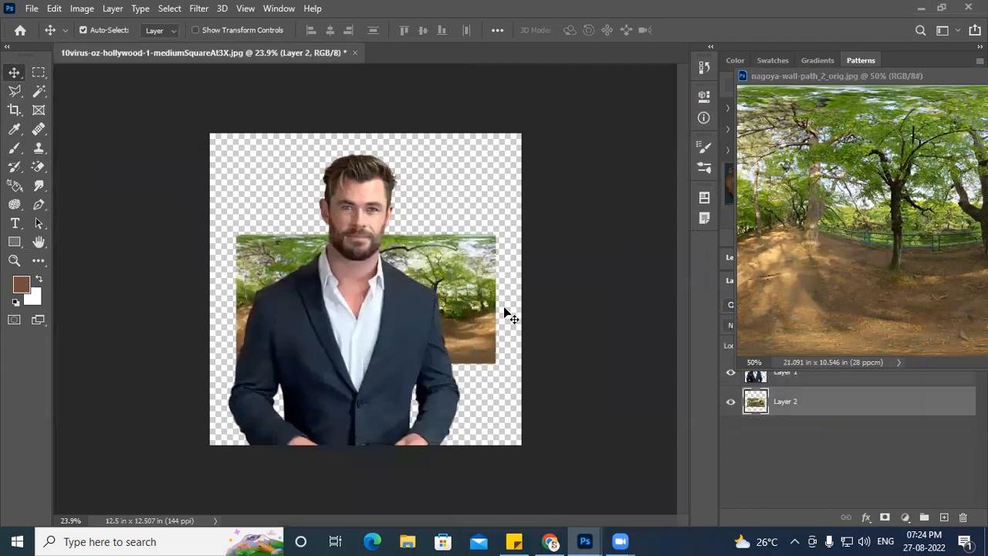
Step: Free-transform the forest layer to 233.36% width and 274.06% height, positioning it to cover the whole canvas behind the man
key("ctrl+t")
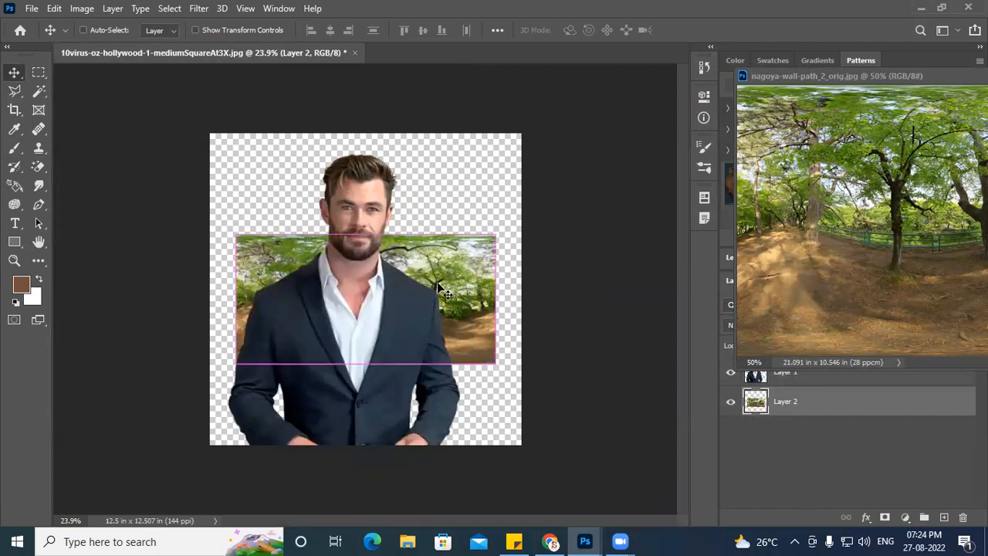
scroll(460, 244, "down", 5)
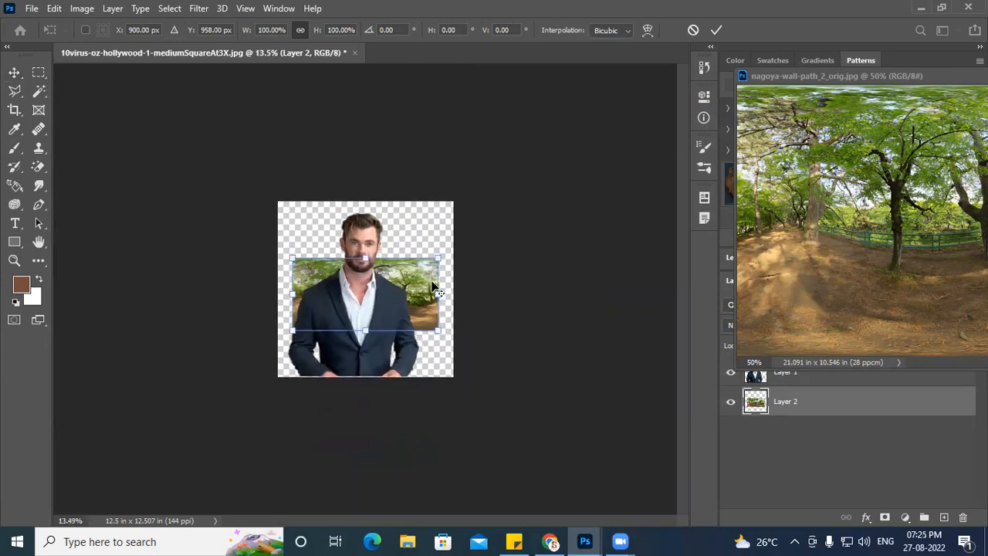
left_click_drag(439, 257, 542, 219)
left_click_drag(548, 217, 548, 195)
key("alt+shift")
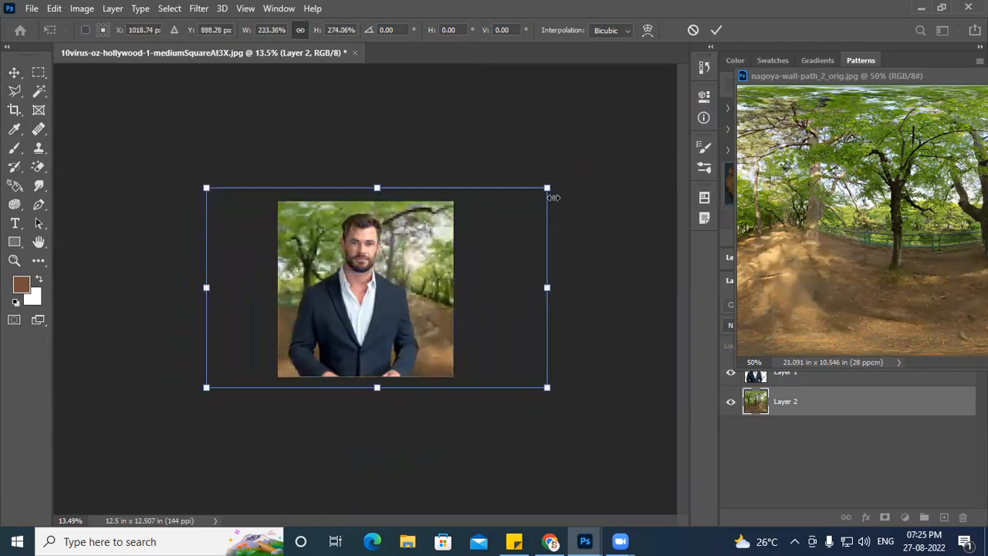
left_click_drag(417, 283, 343, 291)
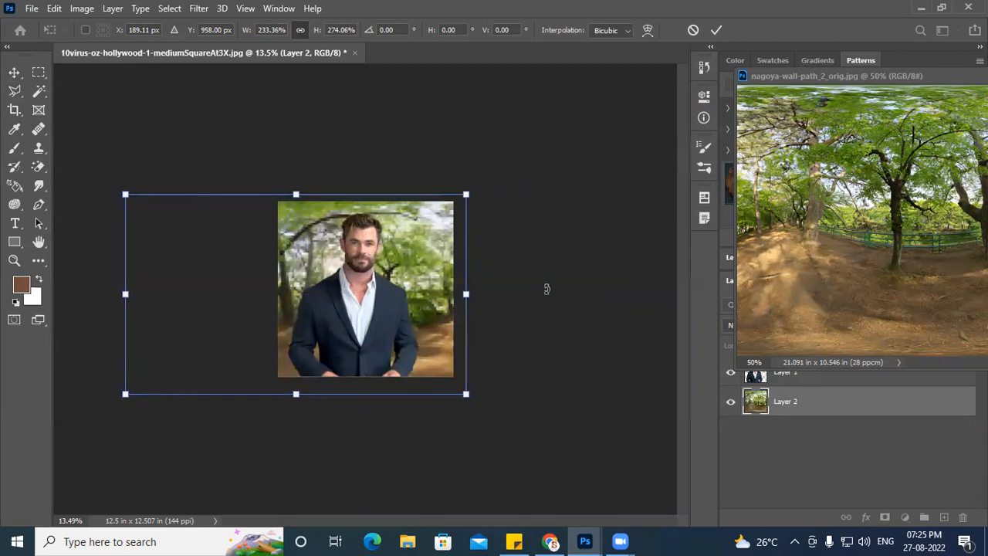
left_click(15, 75)
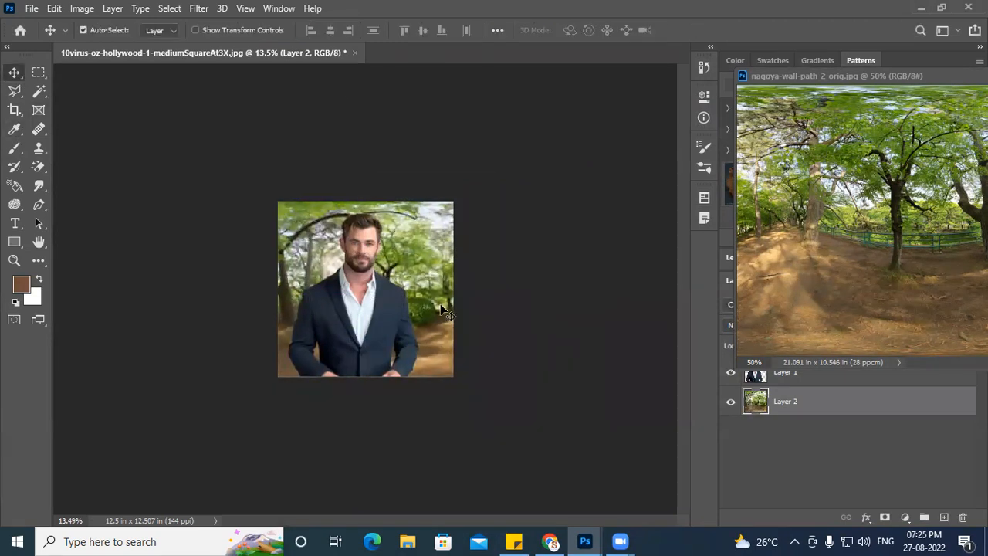
scroll(446, 311, "up", 1)
left_click(595, 298)
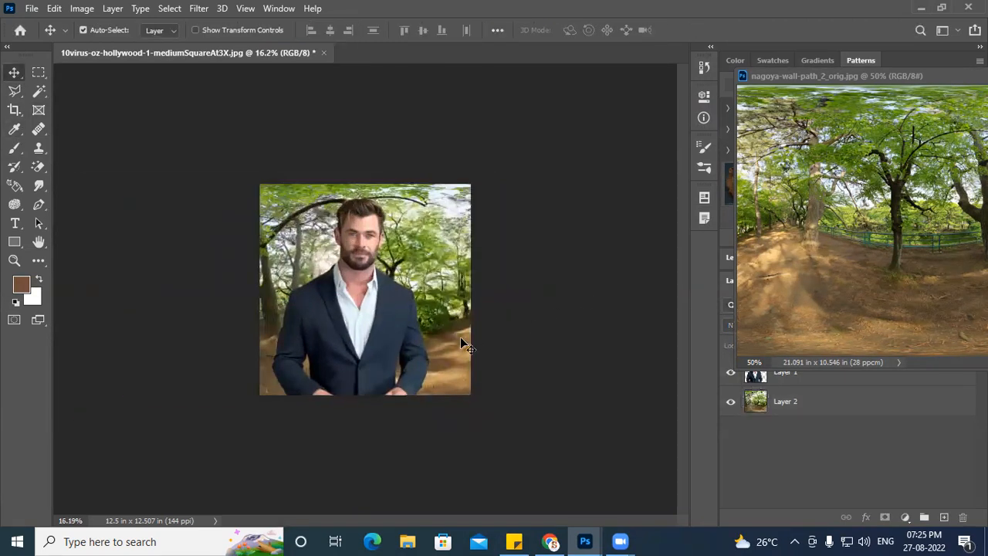
Step: Examine the cutout's edges against the forest along the man's left arm, shoulder, jaw and ears
scroll(461, 337, "up", 2)
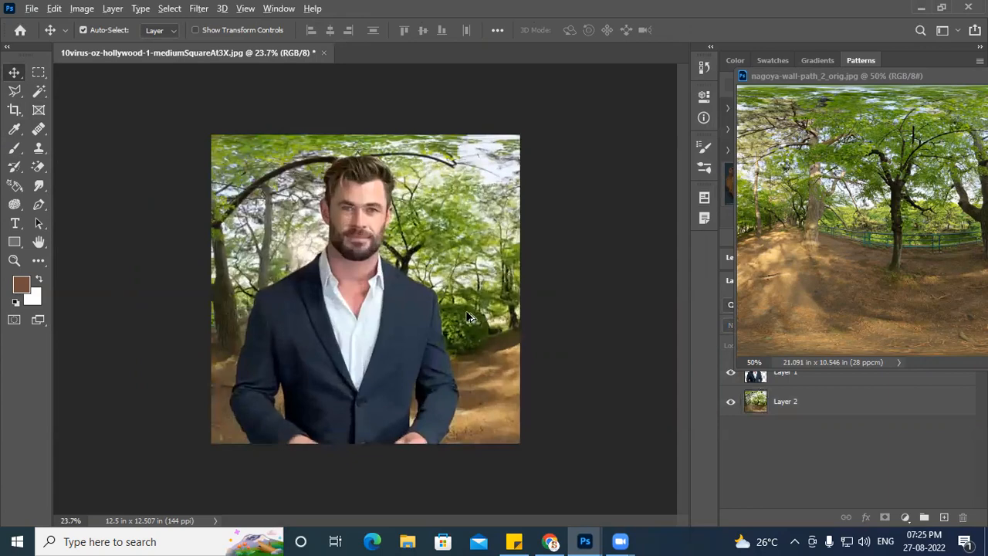
scroll(488, 318, "up", 5)
scroll(503, 373, "up", 6)
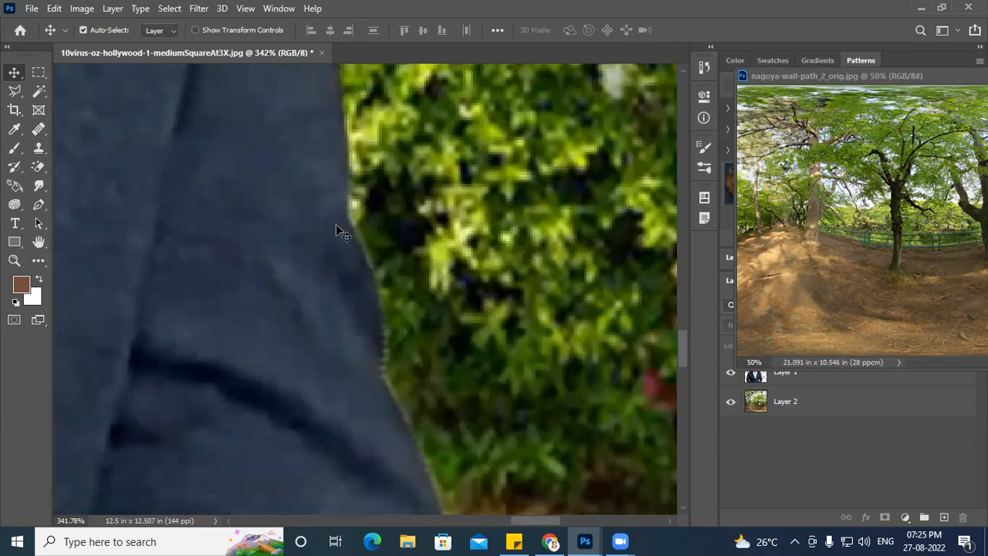
left_click_drag(360, 231, 377, 414)
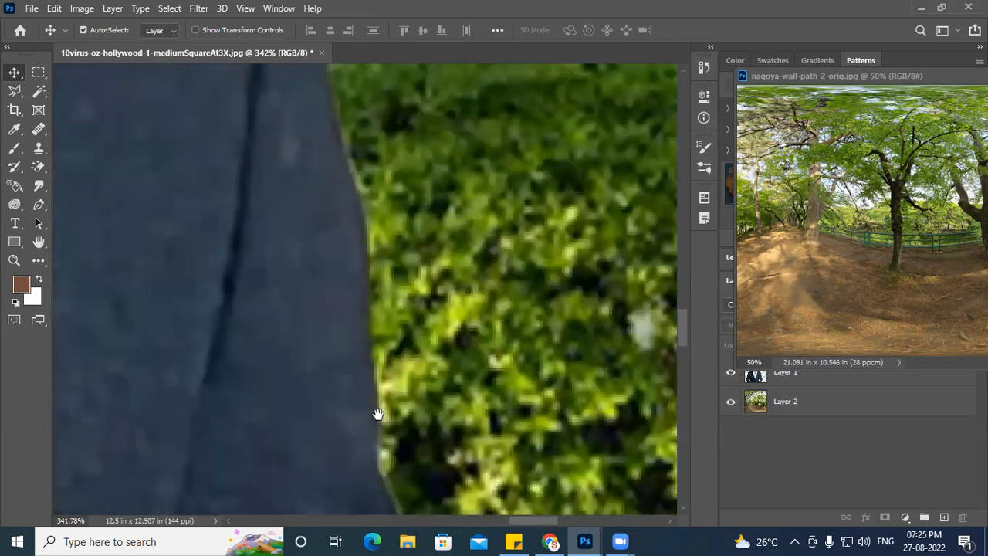
left_click_drag(339, 209, 458, 468)
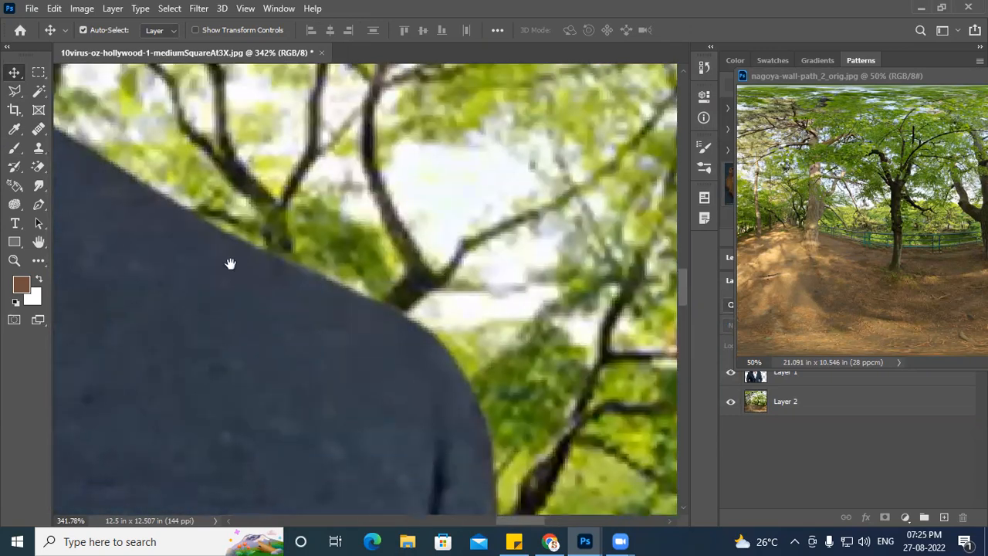
left_click_drag(230, 264, 507, 393)
left_click_drag(270, 199, 539, 343)
left_click_drag(303, 189, 540, 393)
left_click_drag(474, 250, 363, 502)
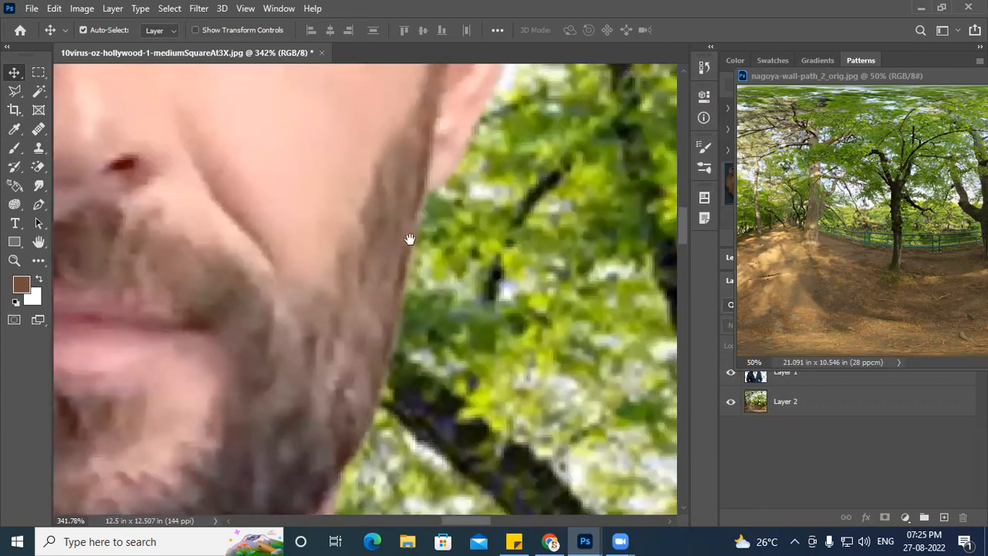
left_click_drag(410, 239, 362, 465)
left_click_drag(450, 247, 420, 195)
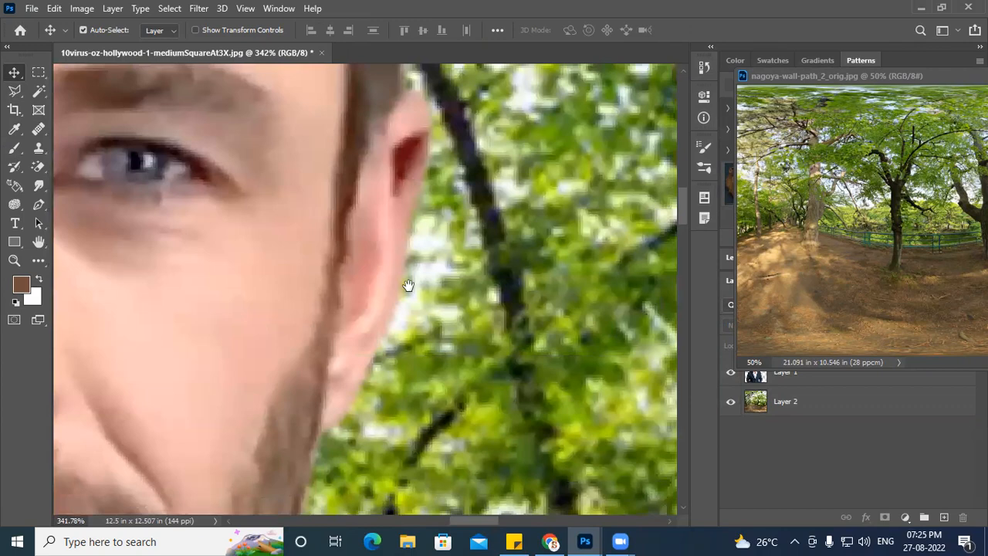
left_click_drag(393, 375, 635, 365)
left_click_drag(200, 306, 885, 349)
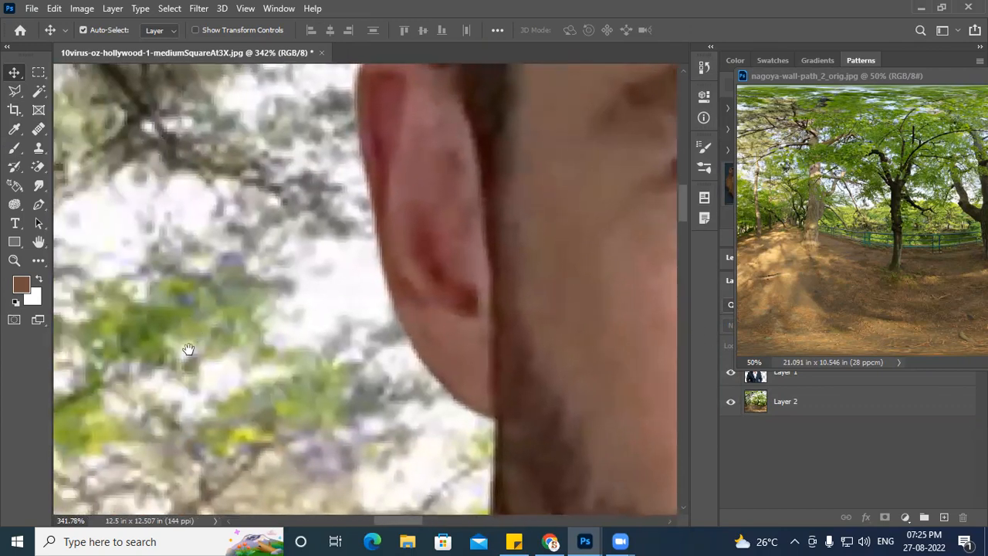
left_click_drag(189, 348, 148, 385)
left_click_drag(223, 257, 425, 215)
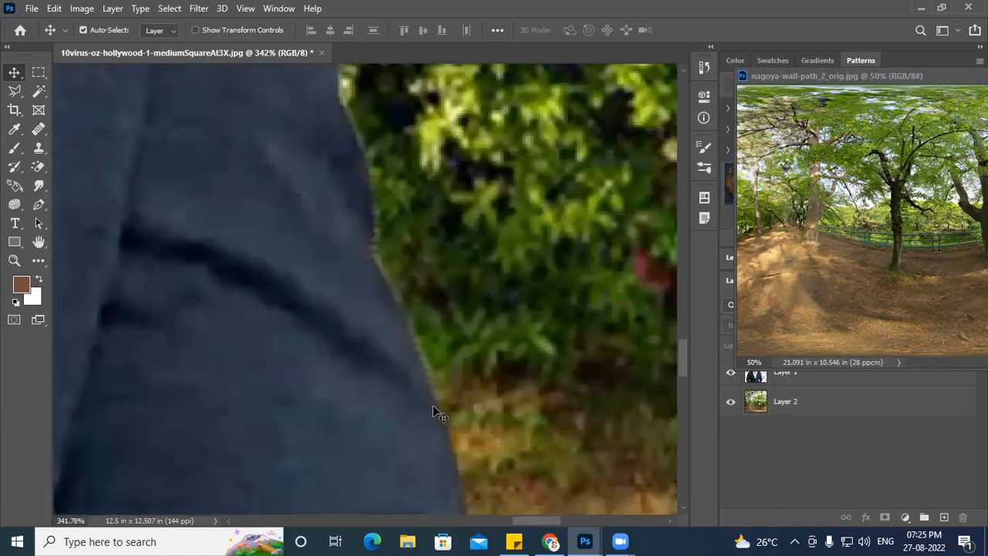
Step: Check the cutout's edges along the lower left sleeve and the man's right arm and shoulder, then view the whole composite
left_click_drag(460, 452, 456, 167)
left_click_drag(528, 445, 429, 30)
left_click_drag(678, 195, 233, 452)
left_click_drag(304, 458, 350, 426)
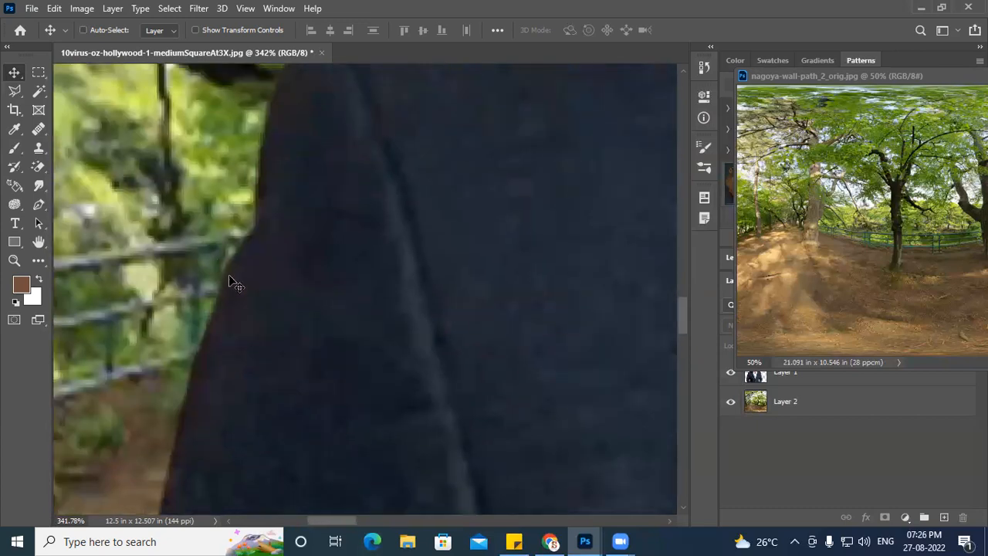
scroll(229, 284, "right", 2)
scroll(232, 286, "down", 5)
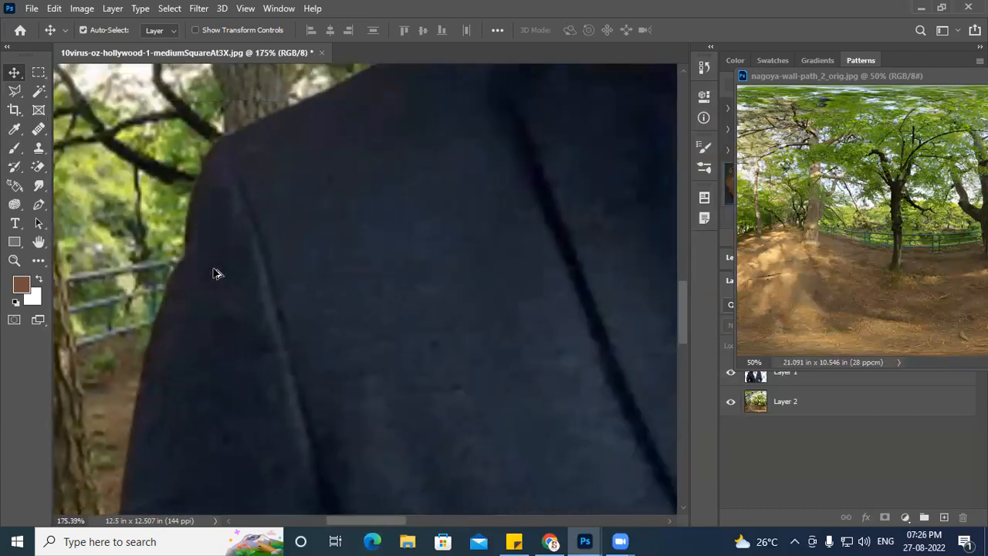
scroll(213, 276, "down", 3)
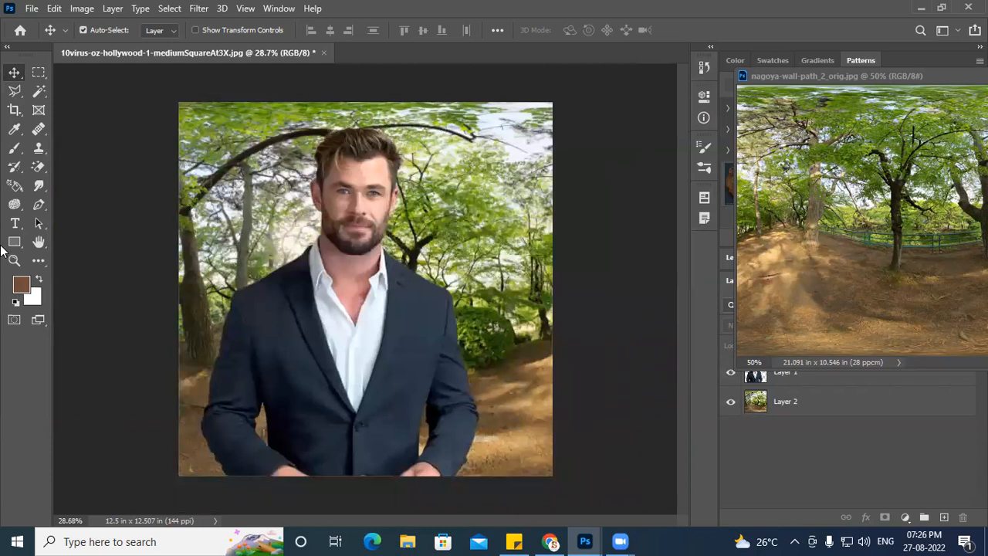
Step: Activate the standard Pen tool in Path mode
left_click(38, 204)
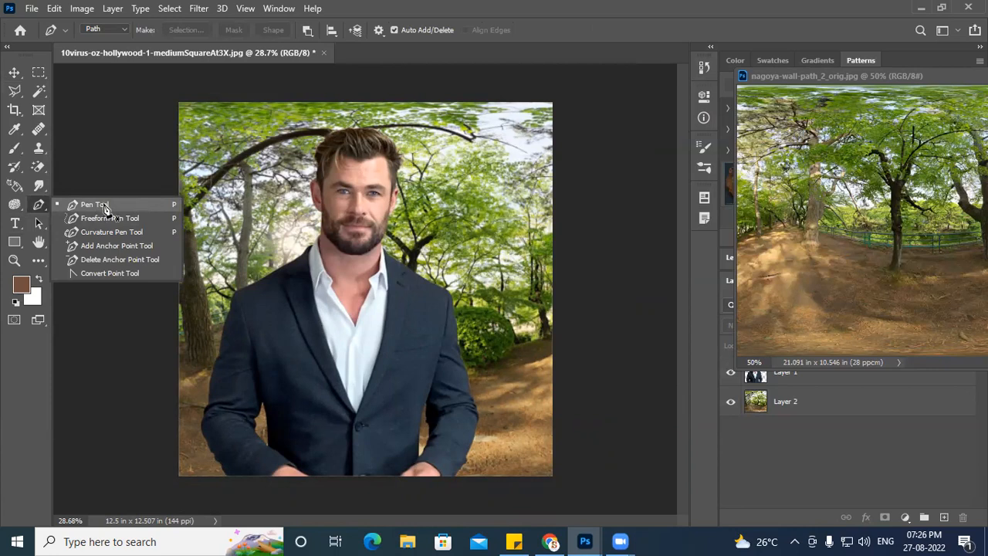
left_click(104, 207)
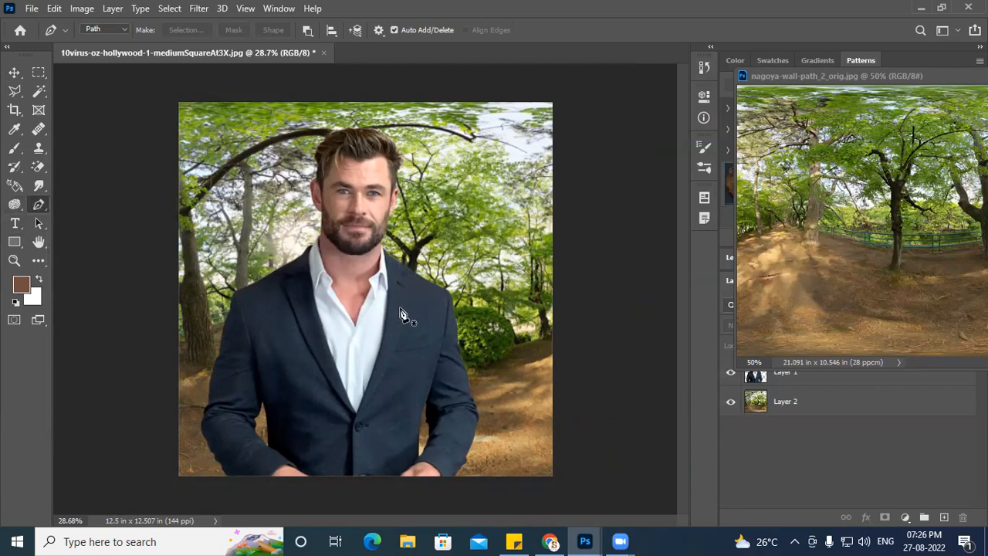
scroll(259, 206, "up", 1)
Step: Close the composite document without saving and open the recent image saree2 blue from File Explorer in Photoshop
left_click(323, 53)
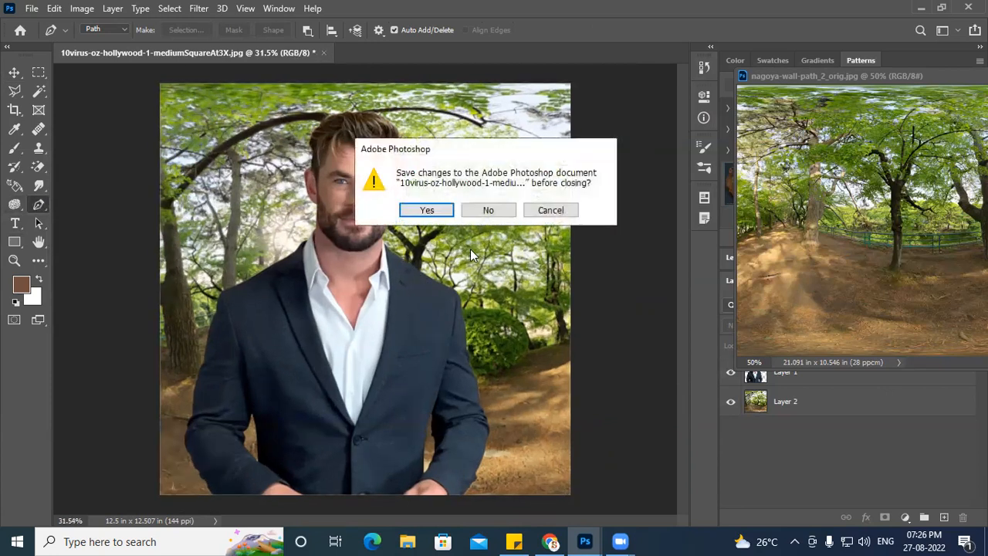
left_click(493, 212)
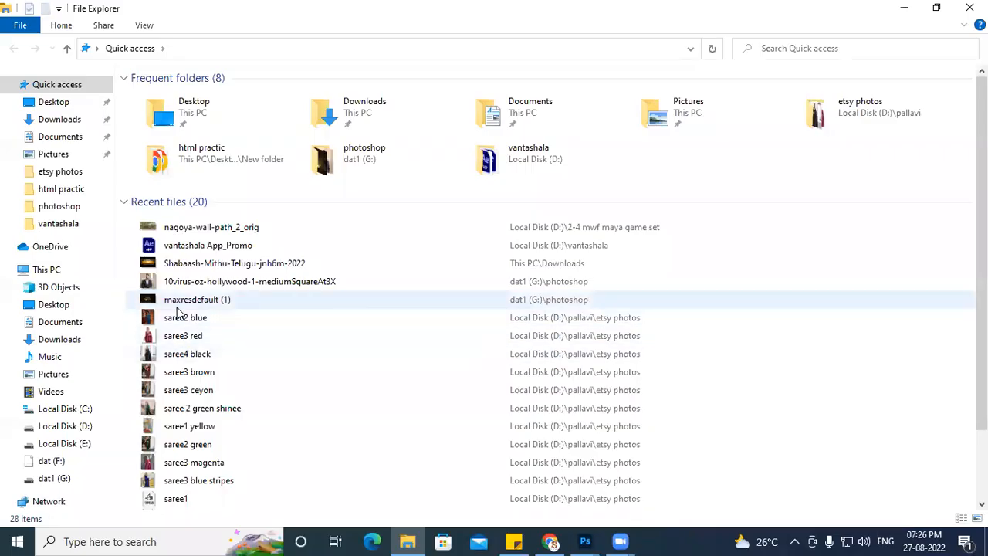
left_click_drag(183, 318, 253, 174)
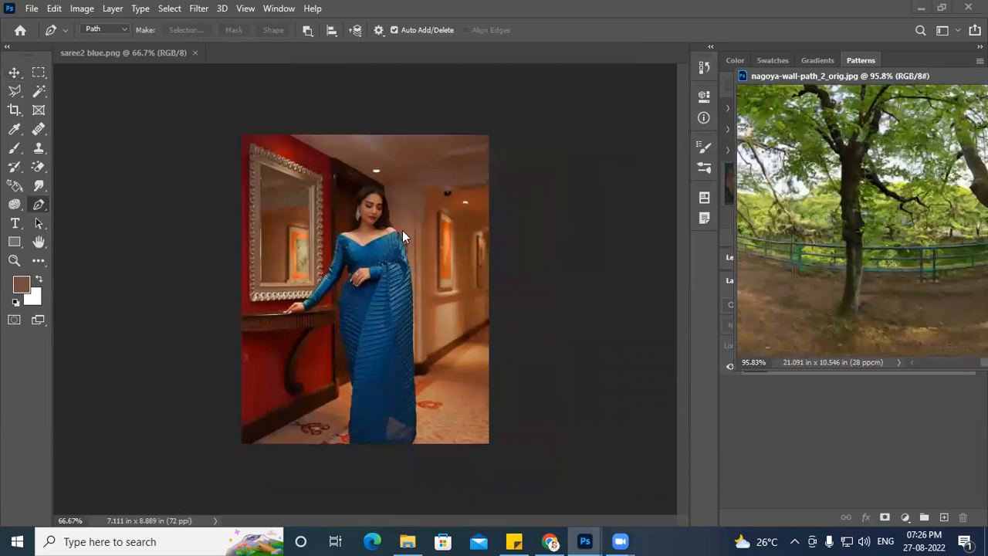
Step: Trace a Pen path from the crown of the woman's head down the outer edge of her hair to her bare shoulder
scroll(337, 257, "up", 3)
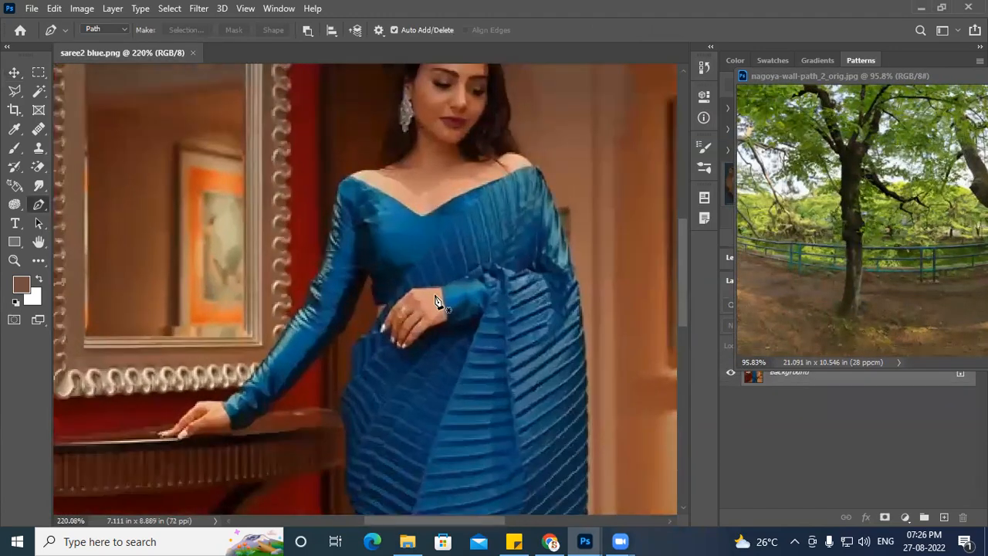
left_click_drag(430, 282, 362, 408)
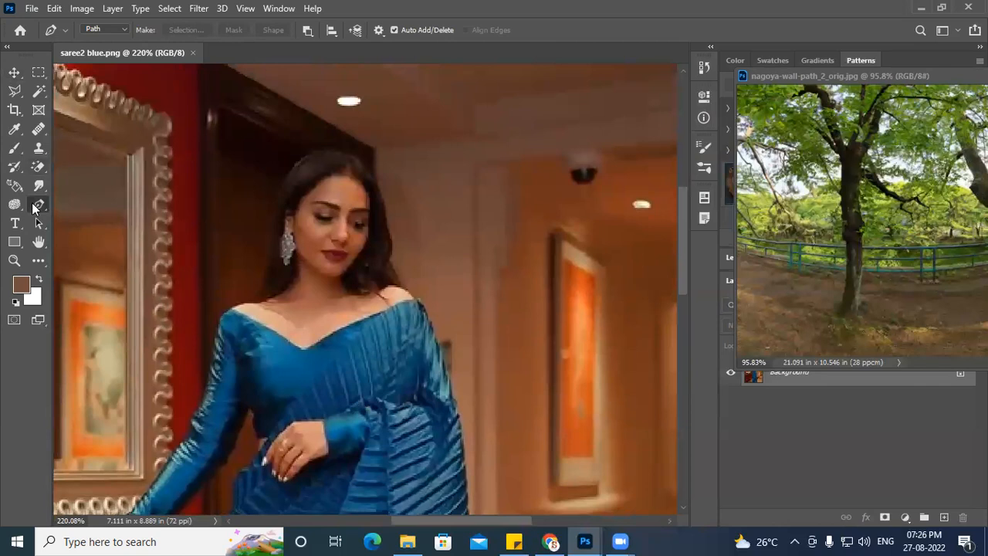
left_click_drag(311, 152, 379, 187)
left_click_drag(390, 236, 376, 281)
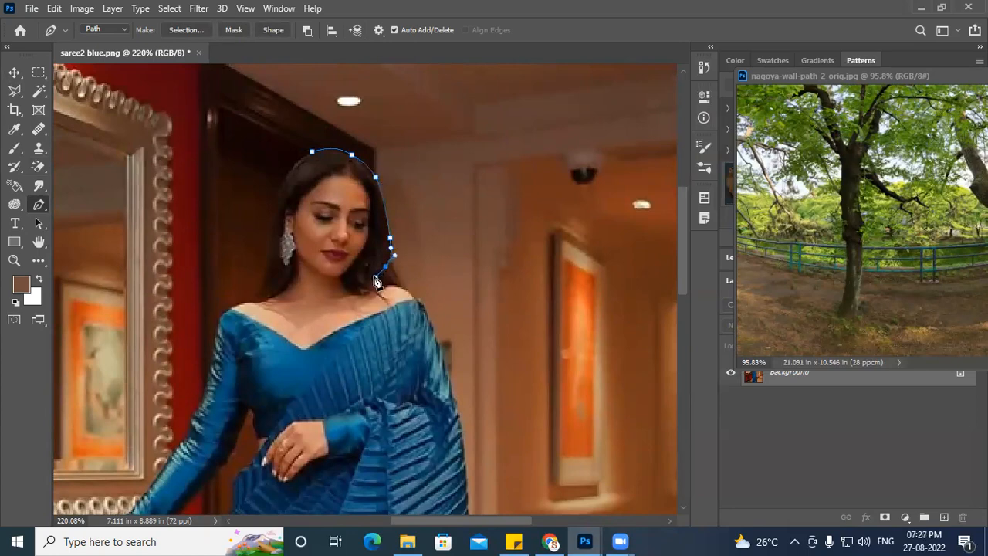
scroll(376, 281, "up", 5)
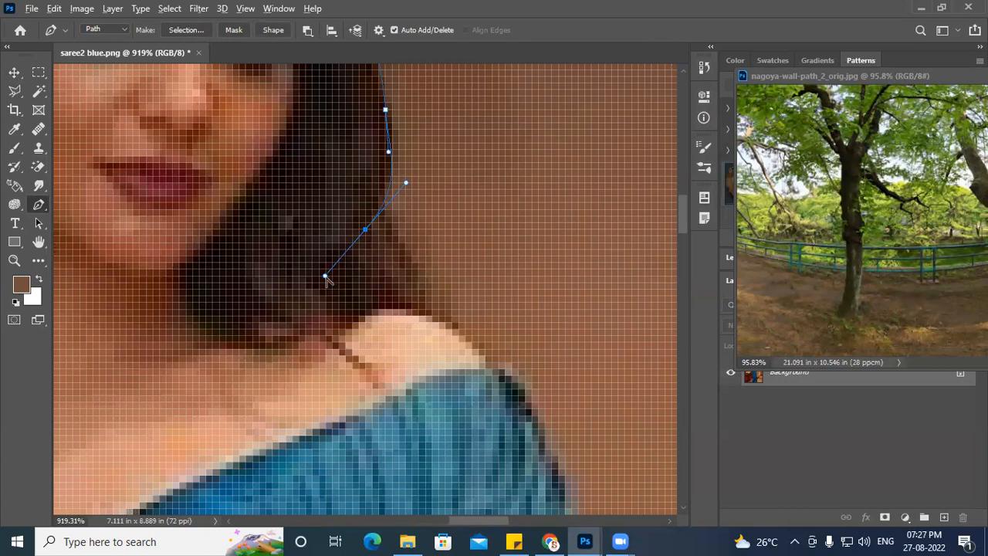
left_click_drag(325, 276, 405, 264)
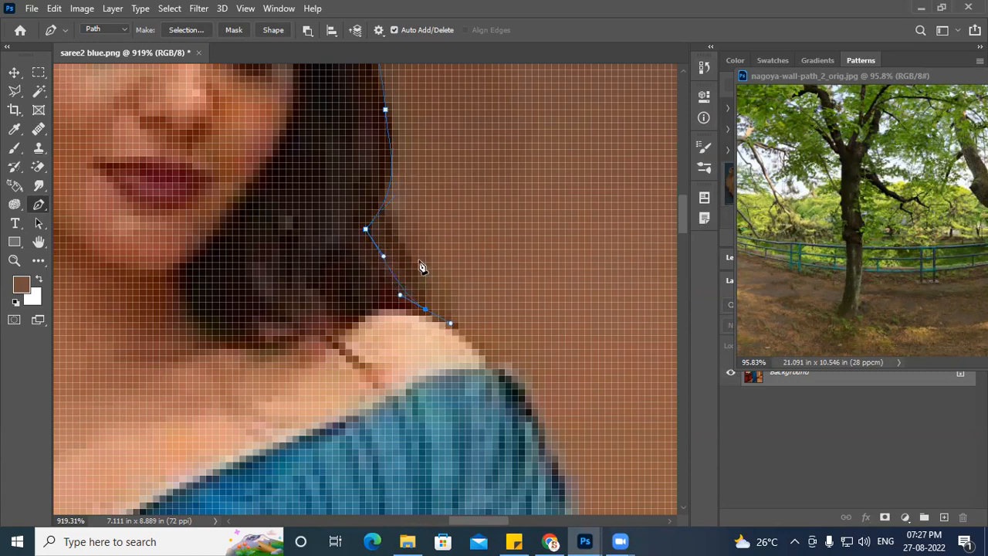
Step: Use the Convert Point tool to remove the shoulder anchor's outgoing handle and reshape the curves around the anchor at the hair's inward bend
right_click(38, 204)
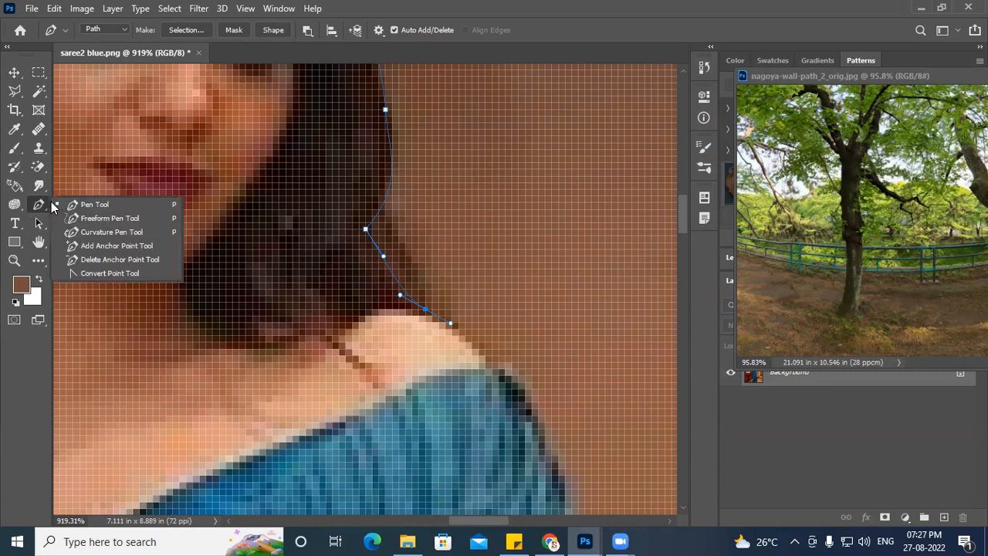
left_click(100, 274)
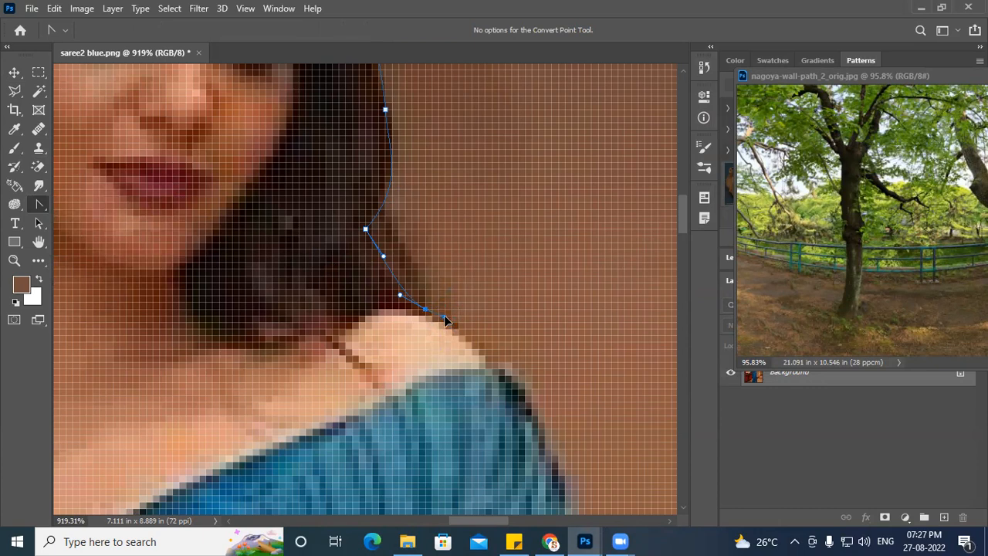
left_click(393, 307)
left_click(369, 226)
mouse_move(388, 263)
left_mouse_down()
mouse_move(417, 277)
mouse_move(396, 299)
mouse_move(388, 263)
mouse_move(403, 263)
left_mouse_up()
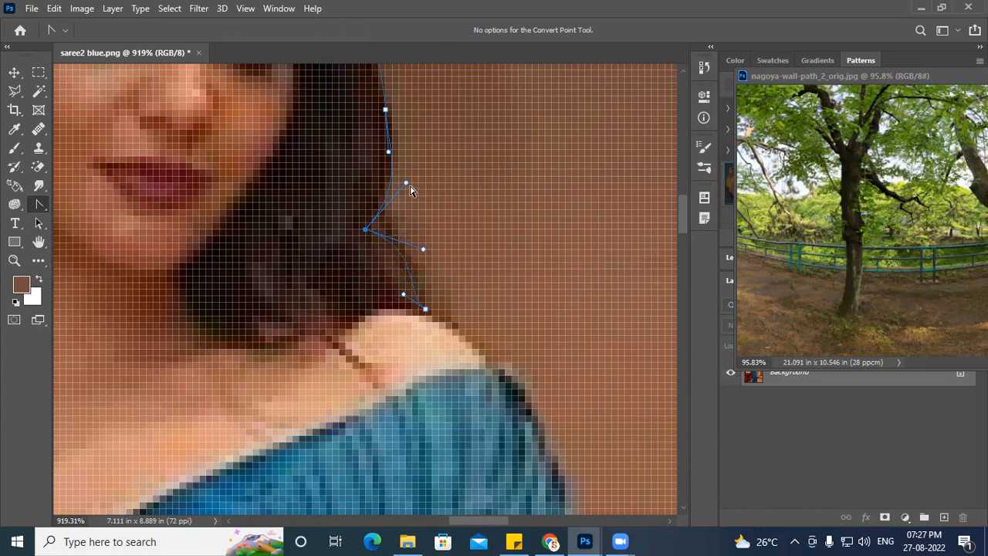
mouse_move(407, 186)
left_mouse_down()
mouse_move(423, 218)
mouse_move(392, 177)
mouse_move(389, 147)
mouse_move(392, 193)
left_mouse_up()
Step: Pull new direction handles from the hair-bend anchor and angle each one to follow the hair edge
left_click_drag(365, 230, 367, 274)
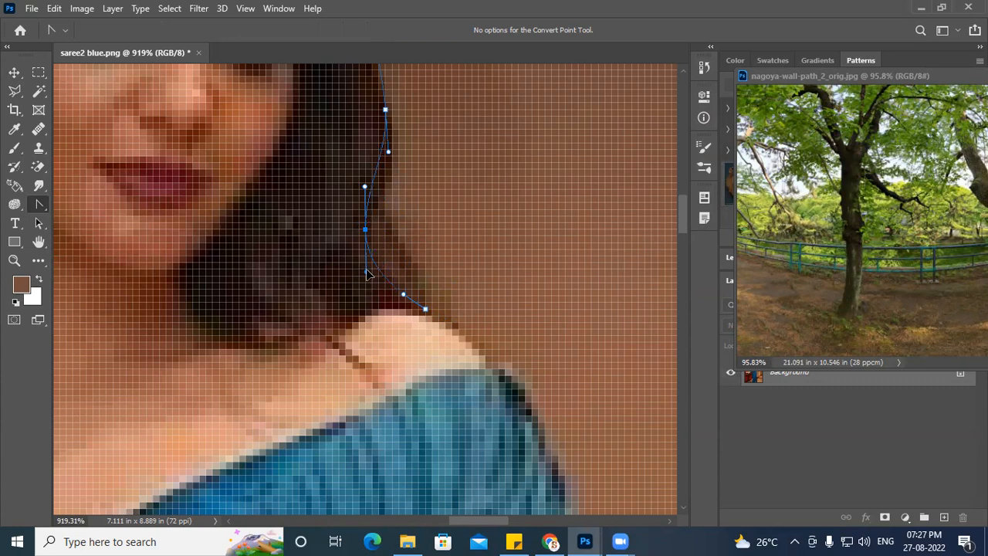
left_click_drag(365, 234, 368, 268)
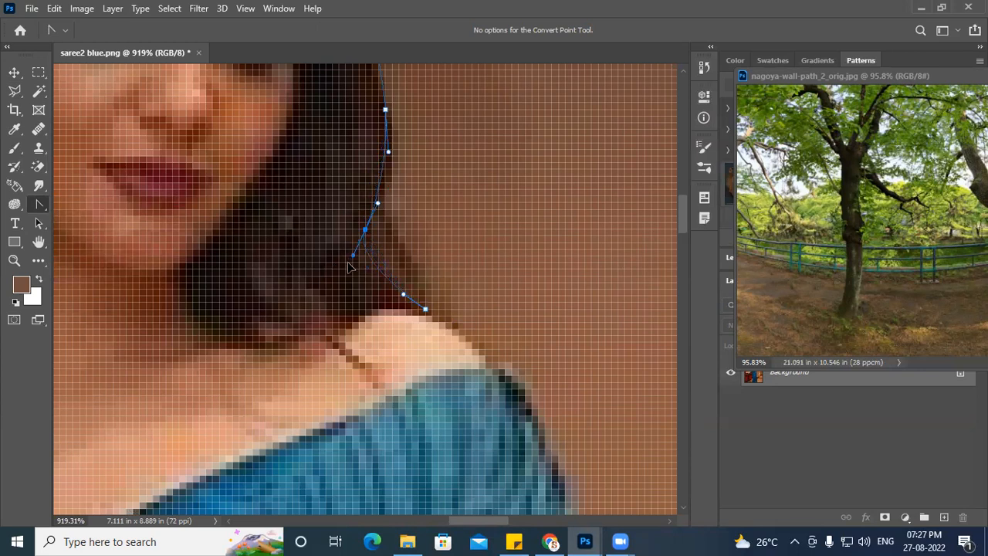
left_click_drag(371, 282, 351, 270)
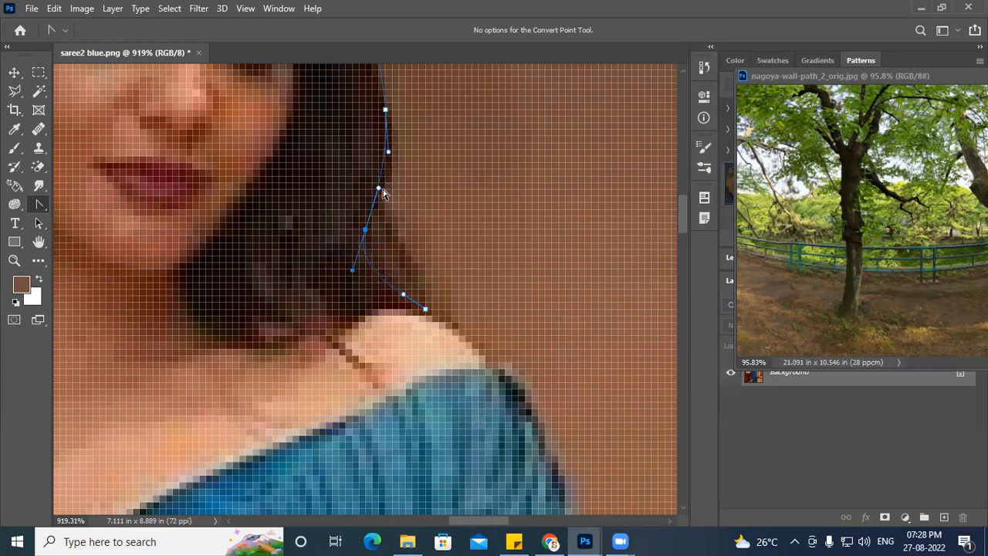
mouse_move(378, 189)
left_mouse_down()
mouse_move(342, 194)
mouse_move(384, 197)
left_mouse_up()
left_click_drag(351, 271, 398, 229)
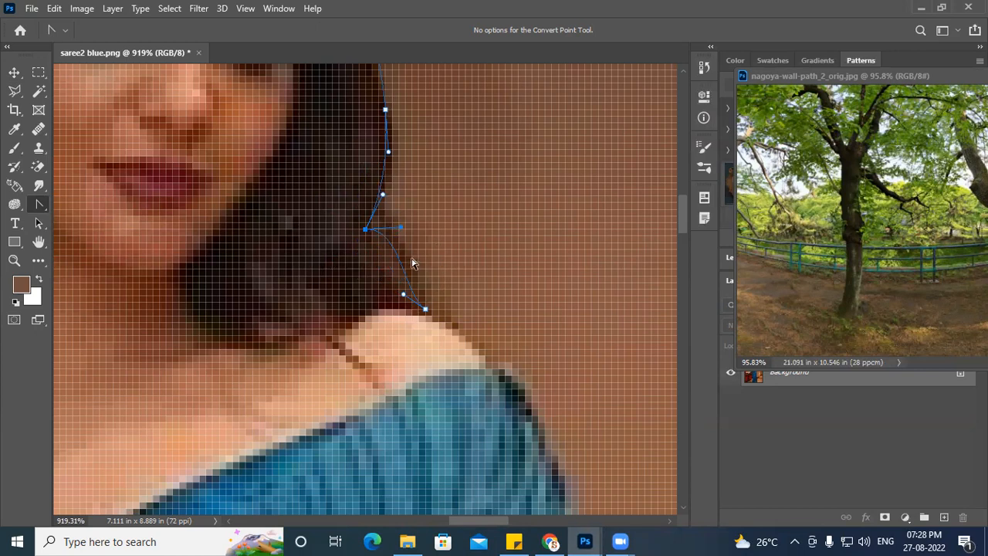
Step: Reset the hair-bend anchor's handles with the Convert Point tool and adjust the curve on each side independently
right_click(40, 208)
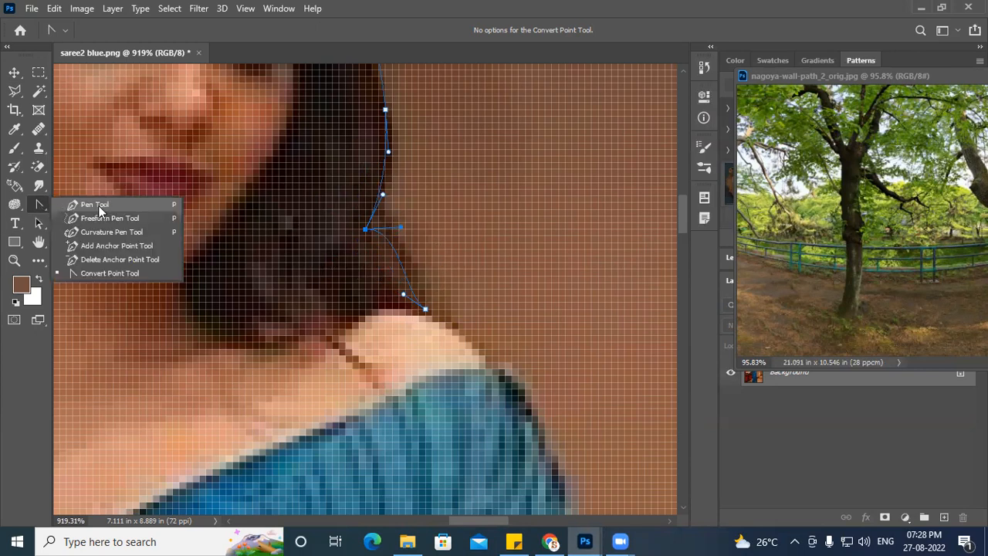
left_click(127, 273)
left_click_drag(368, 233, 368, 267)
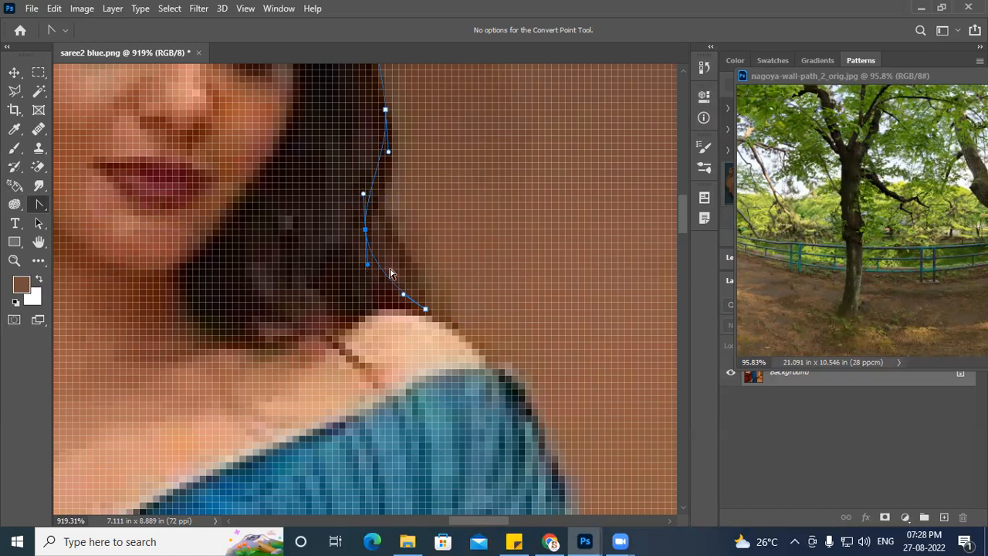
left_click_drag(369, 266, 394, 251)
mouse_move(369, 197)
left_mouse_down()
mouse_move(344, 199)
mouse_move(363, 193)
mouse_move(355, 188)
left_mouse_up()
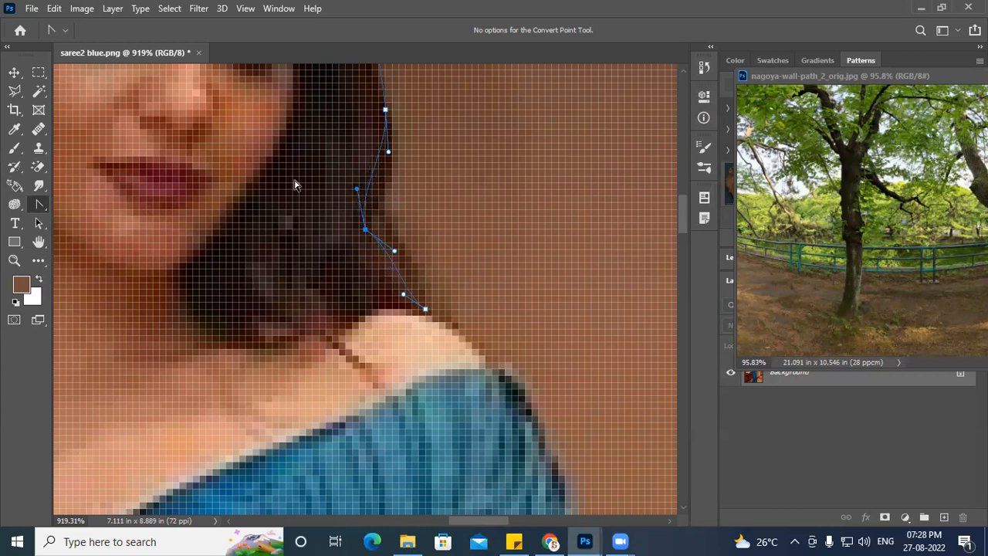
Step: Delete the path's end anchor at the shoulder and return to the standard Pen tool
right_click(39, 205)
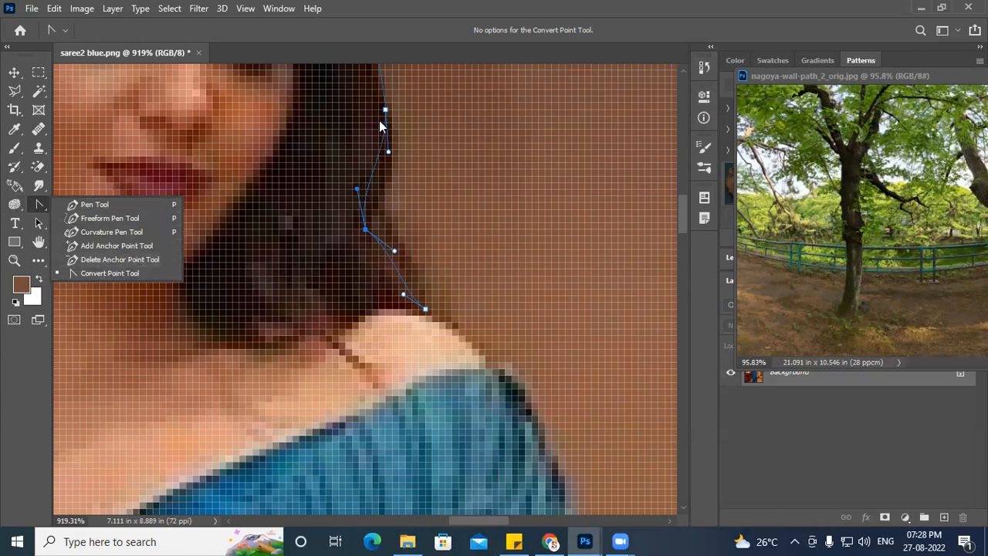
left_click(99, 260)
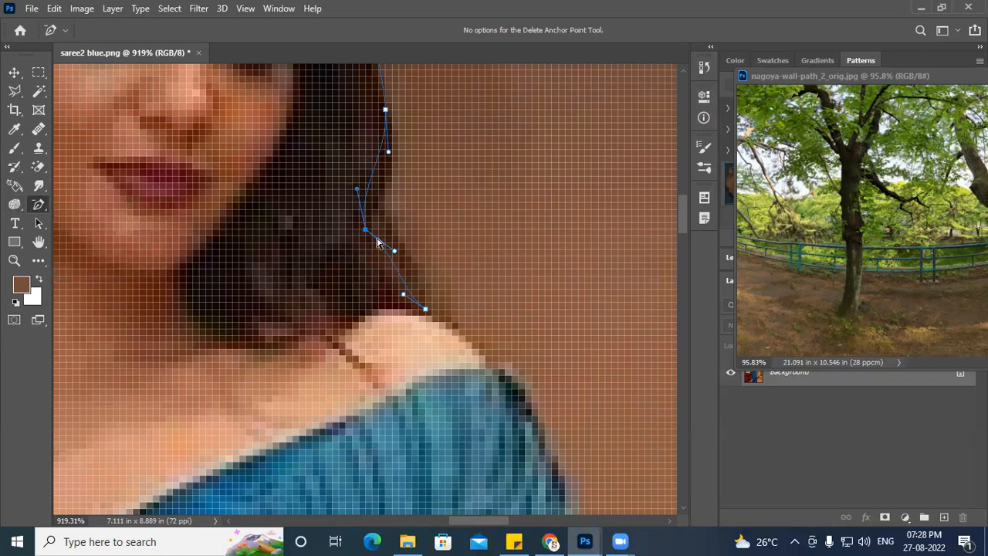
left_click(426, 309)
right_click(41, 207)
left_click(113, 206)
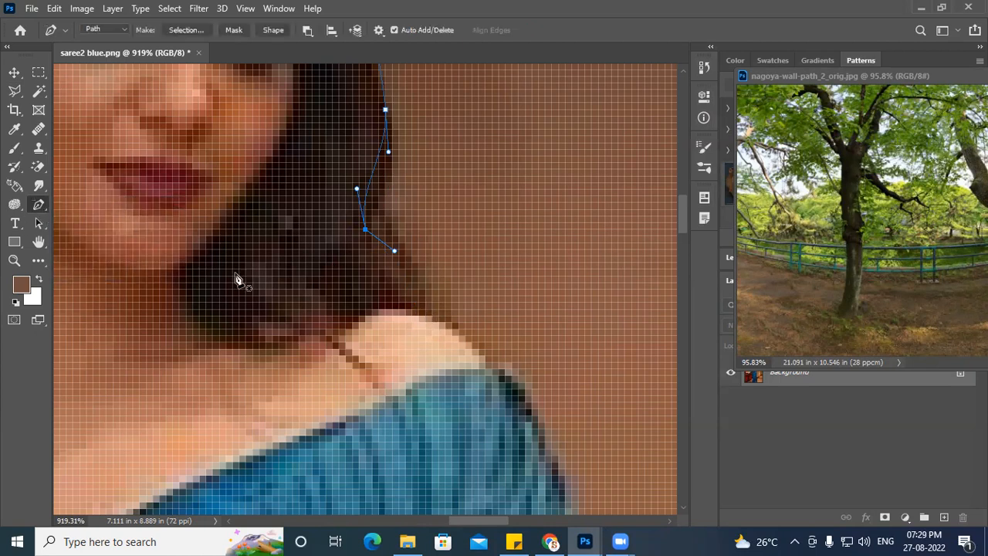
Step: Resume the path from the hair-bend anchor and trace it over the bare shoulder and down the outer edge of the blue sleeve
left_click(366, 230)
left_click_drag(365, 231, 369, 245)
right_click(47, 205)
left_click(113, 208)
left_click_drag(425, 309, 435, 319)
mouse_move(481, 360)
left_mouse_down()
mouse_move(498, 396)
mouse_move(498, 367)
left_mouse_up()
left_click_drag(532, 402, 541, 260)
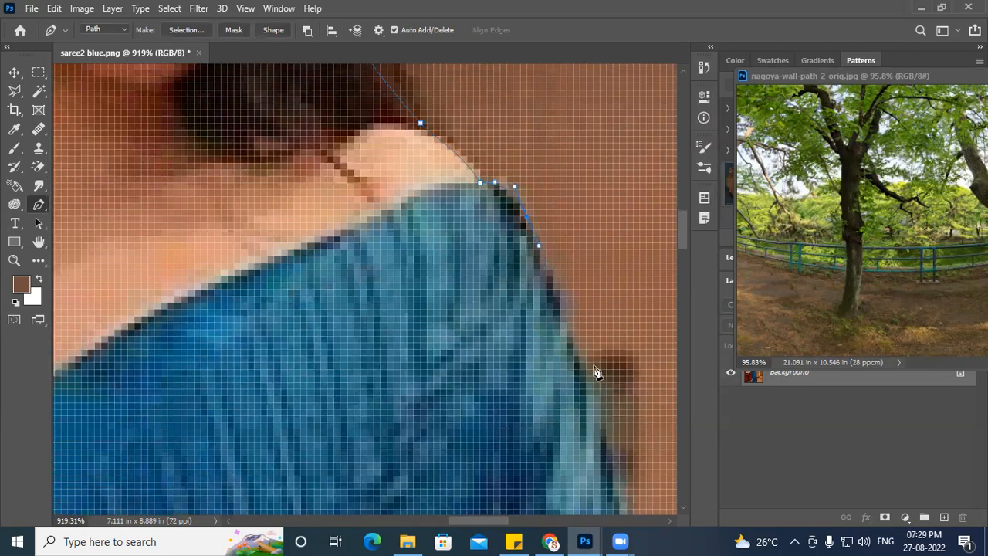
left_click_drag(571, 330, 566, 188)
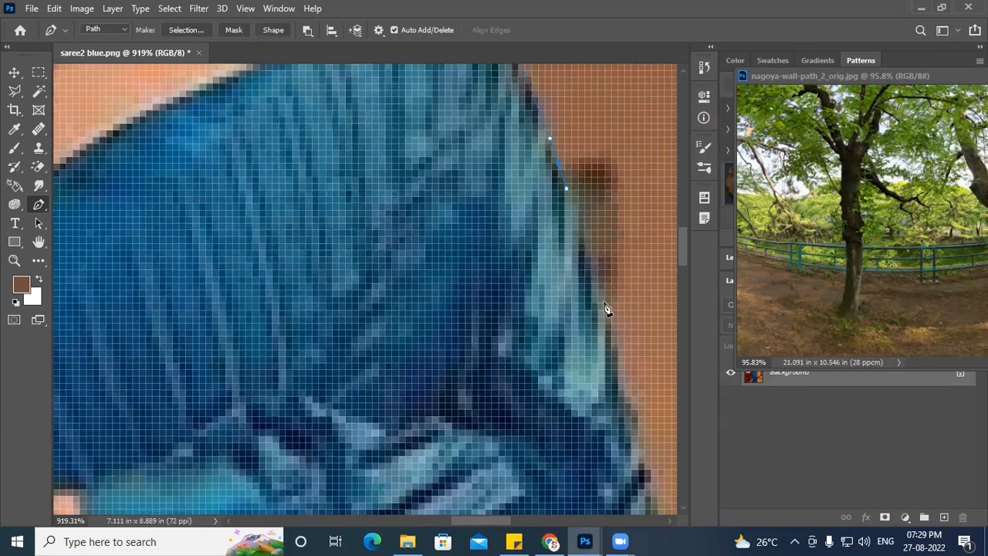
left_click_drag(610, 310, 618, 345)
Step: Add an anchor point to the path segment along the outer sleeve and shift it to adjust the curve
right_click(38, 205)
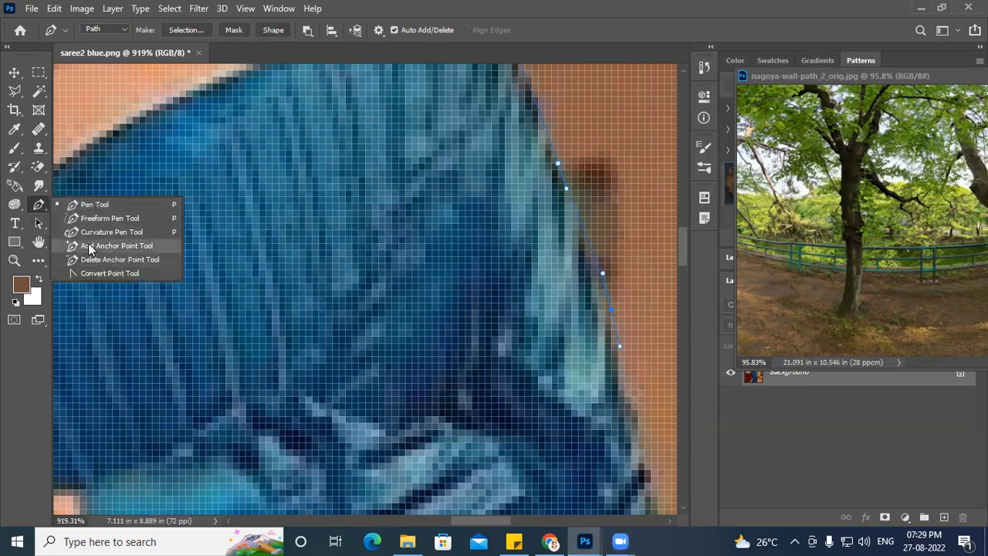
left_click(116, 245)
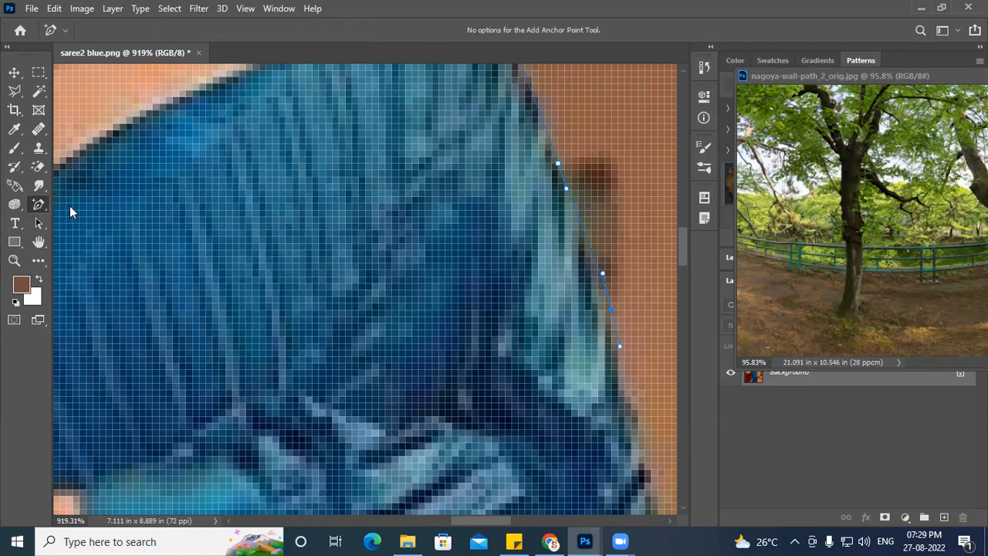
right_click(39, 204)
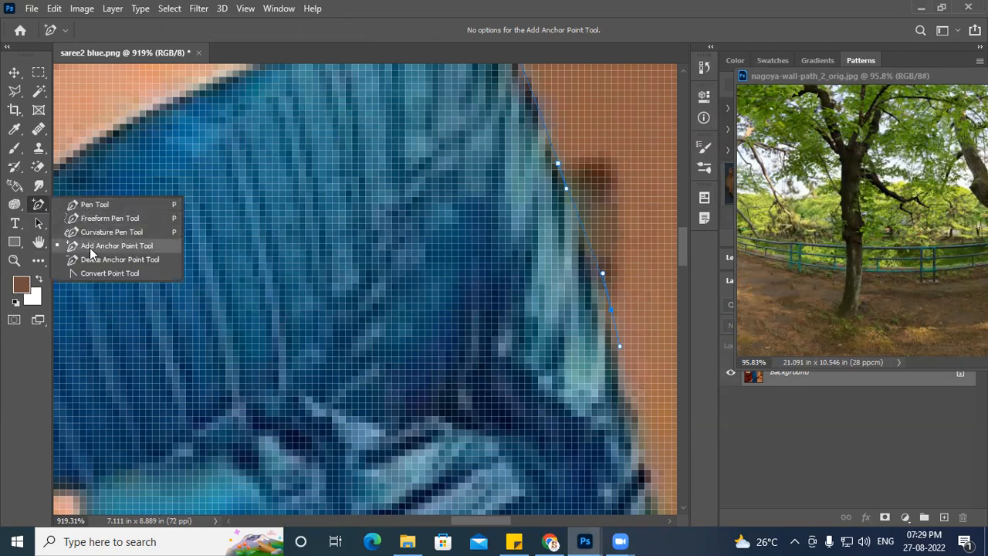
left_click(139, 246)
left_click(587, 241)
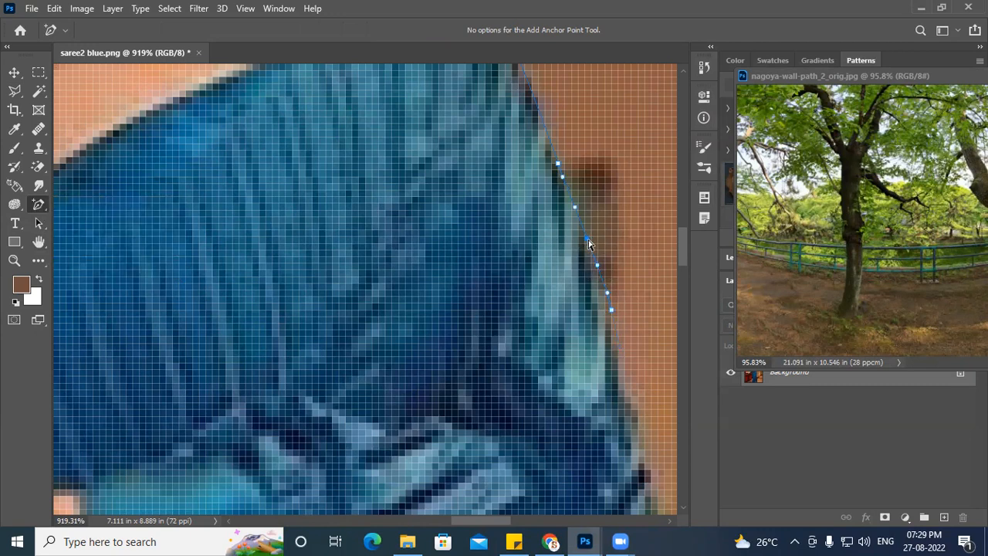
left_click_drag(586, 240, 593, 241)
mouse_move(605, 236)
left_mouse_down()
mouse_move(592, 203)
mouse_move(575, 218)
mouse_move(609, 207)
mouse_move(609, 236)
mouse_move(584, 243)
mouse_move(604, 225)
mouse_move(572, 237)
mouse_move(623, 231)
left_mouse_up()
Step: Reposition the added sleeve anchor and move the path's end anchor farther down the sleeve edge with the Direct Selection tool
scroll(606, 271, "right", 3)
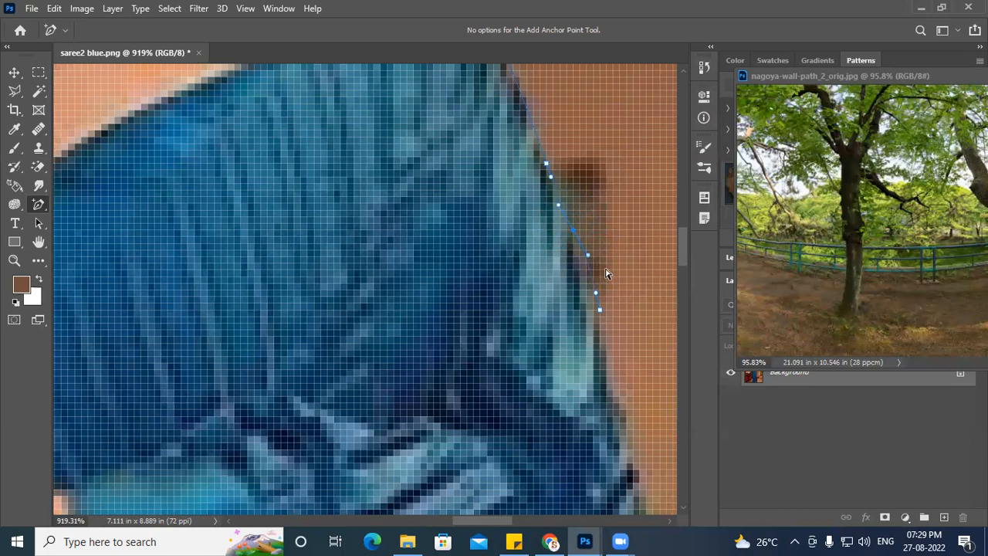
scroll(549, 269, "down", 2)
scroll(550, 271, "down", 2)
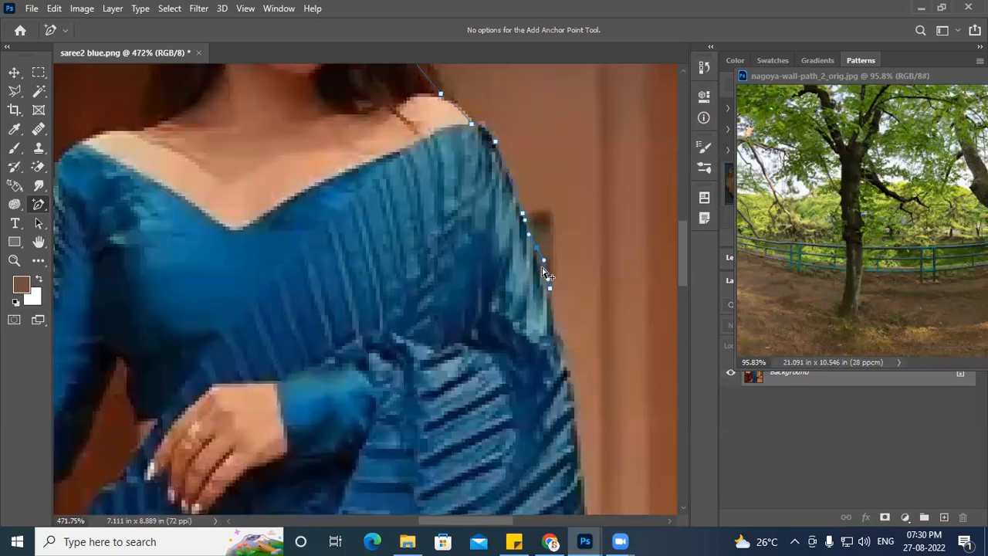
left_click_drag(560, 245, 561, 249)
left_click(38, 223)
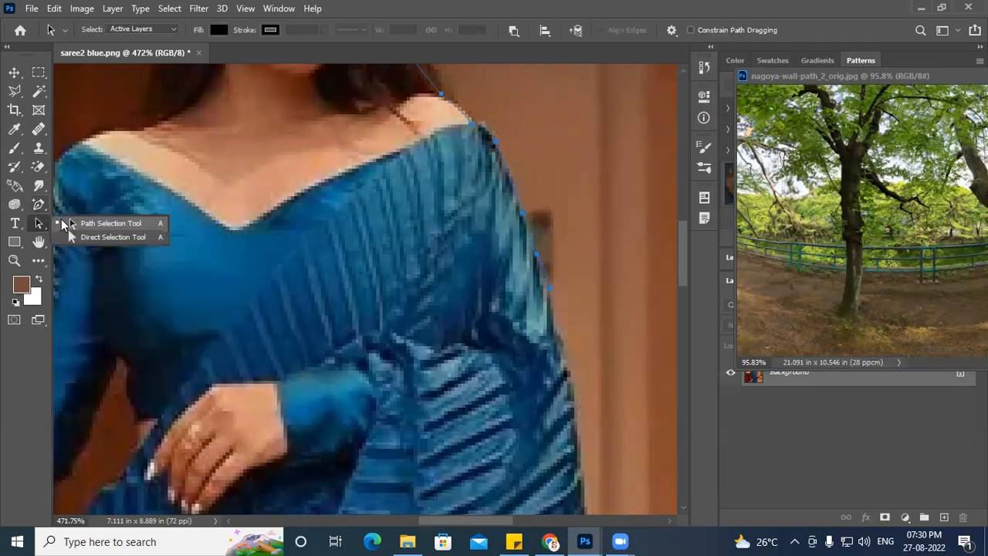
left_click(104, 237)
left_click(543, 265)
mouse_move(543, 266)
left_mouse_down()
mouse_move(554, 249)
mouse_move(557, 265)
mouse_move(537, 249)
left_mouse_up()
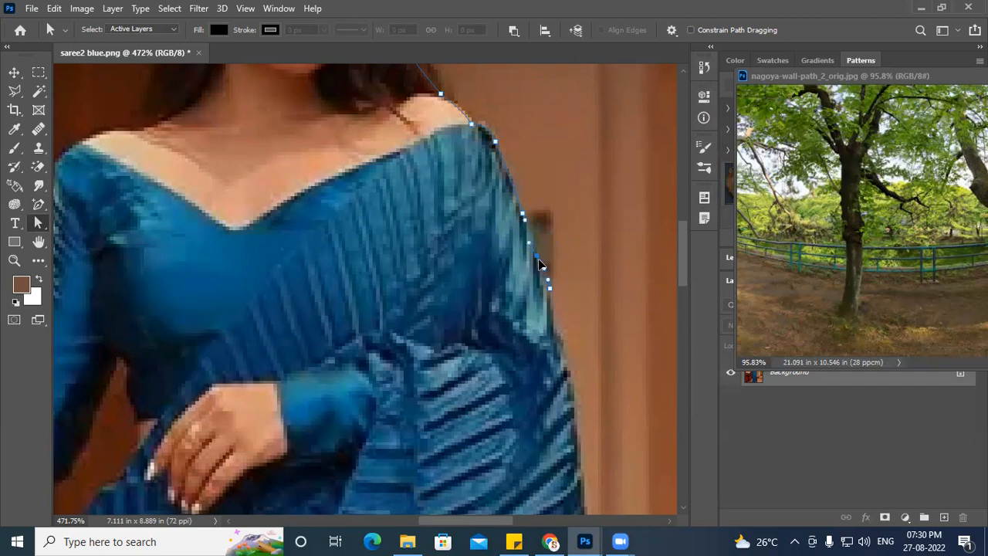
left_click(551, 289)
right_click(41, 222)
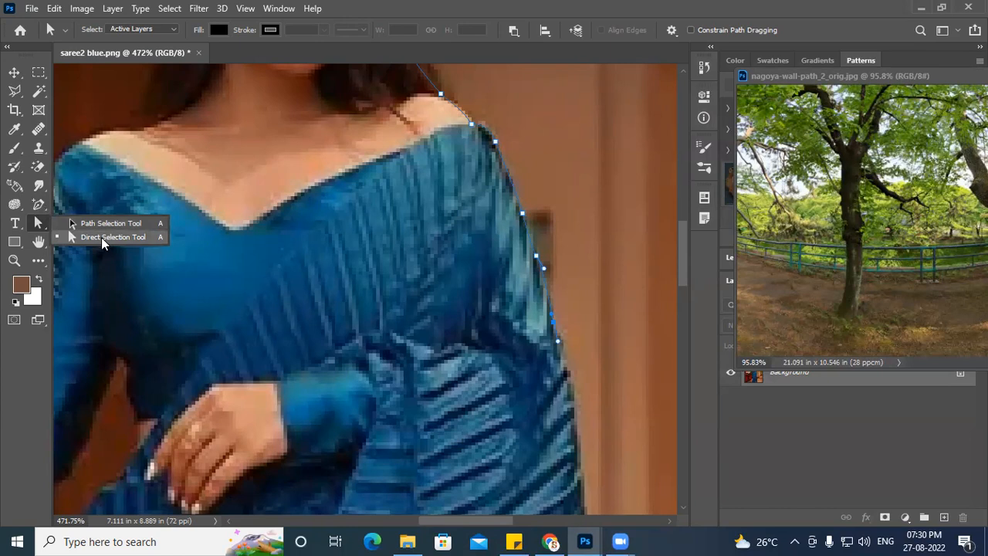
left_click(39, 225)
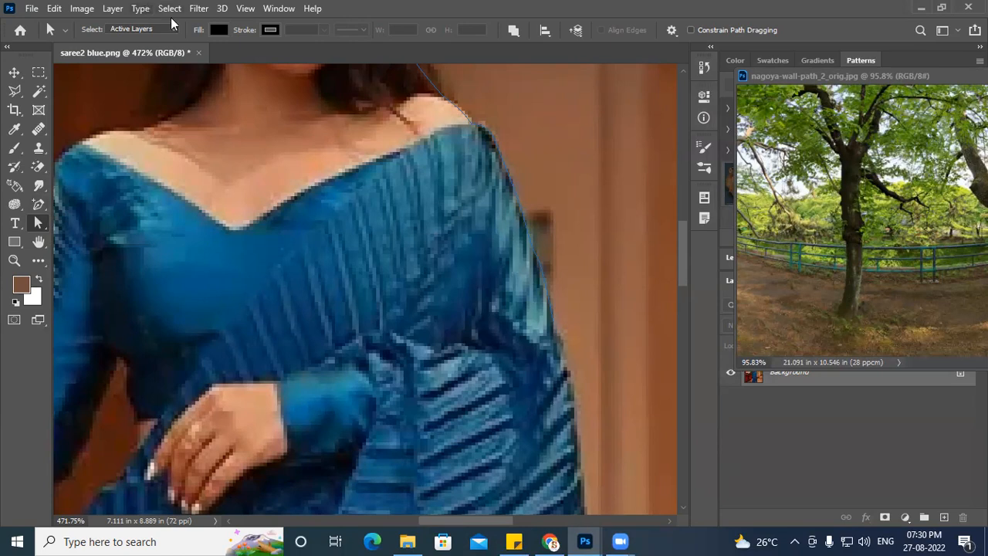
Step: Close the saree2 blue image without saving the changes
left_click(200, 51)
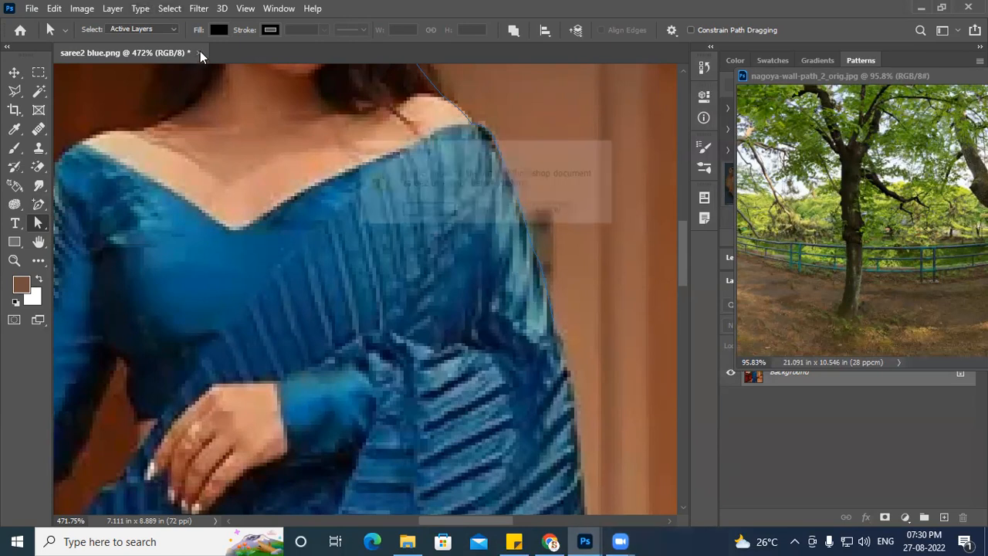
left_click(485, 211)
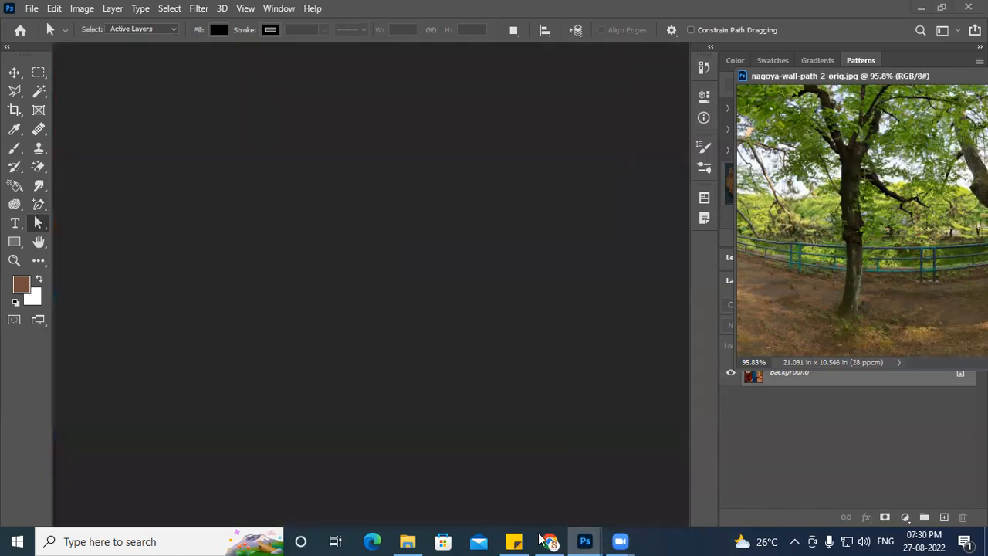